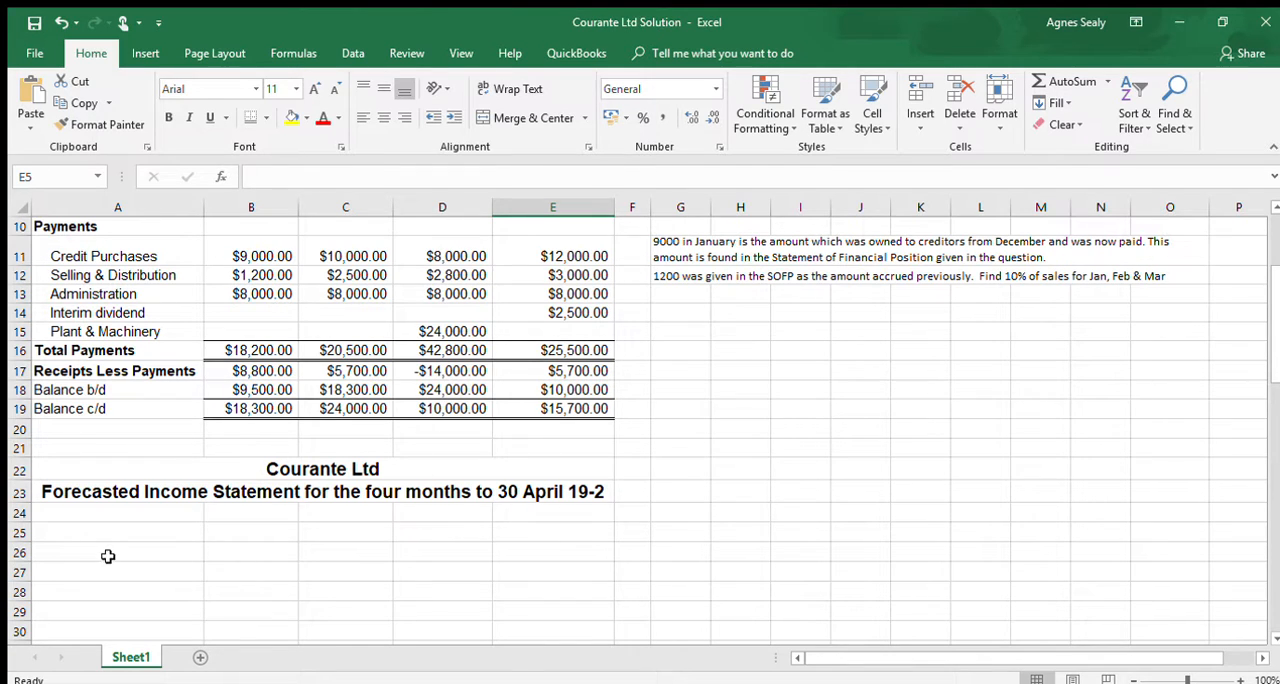
- Add a Sales line in A26 with the formula =25000+28000+30000+33000 in D26
click(107, 553)
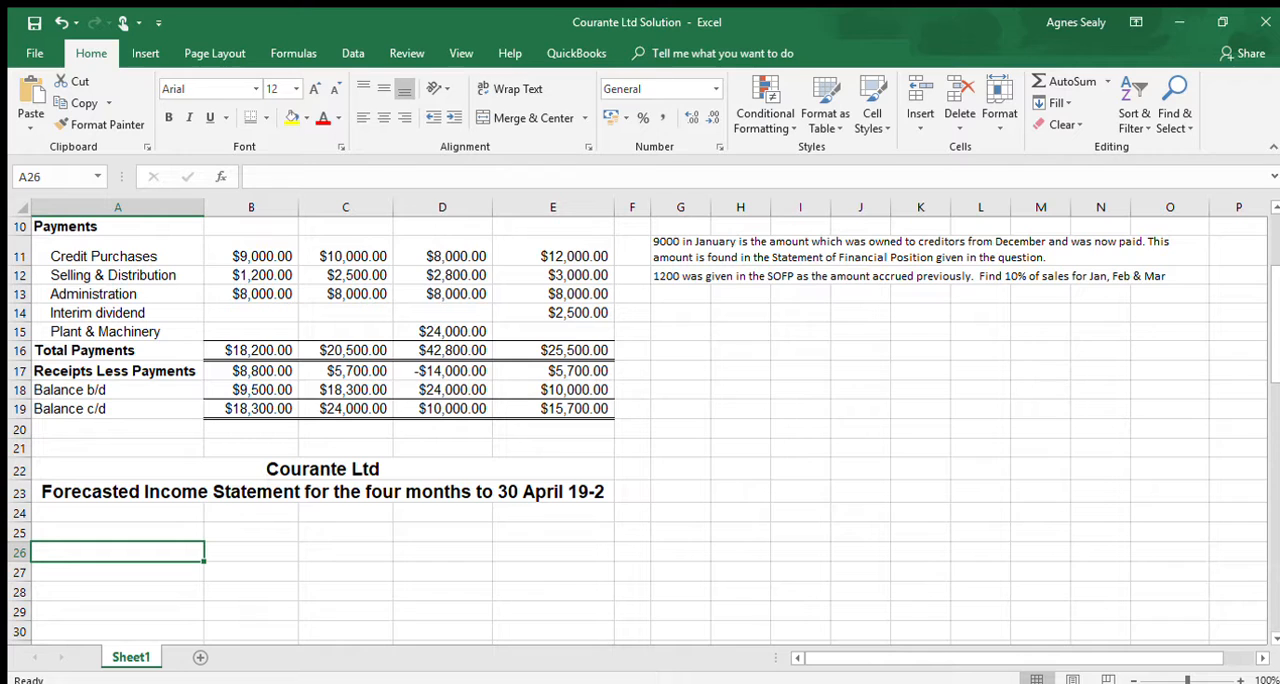
text(Sales)
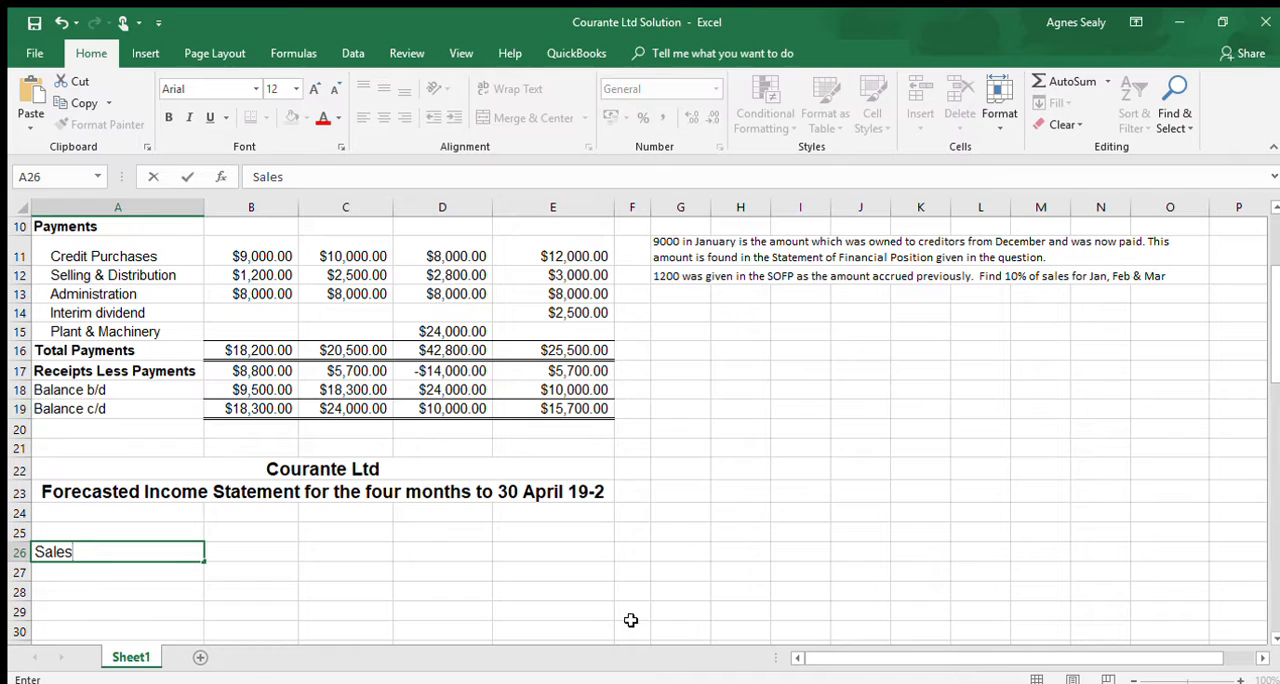
click(418, 554)
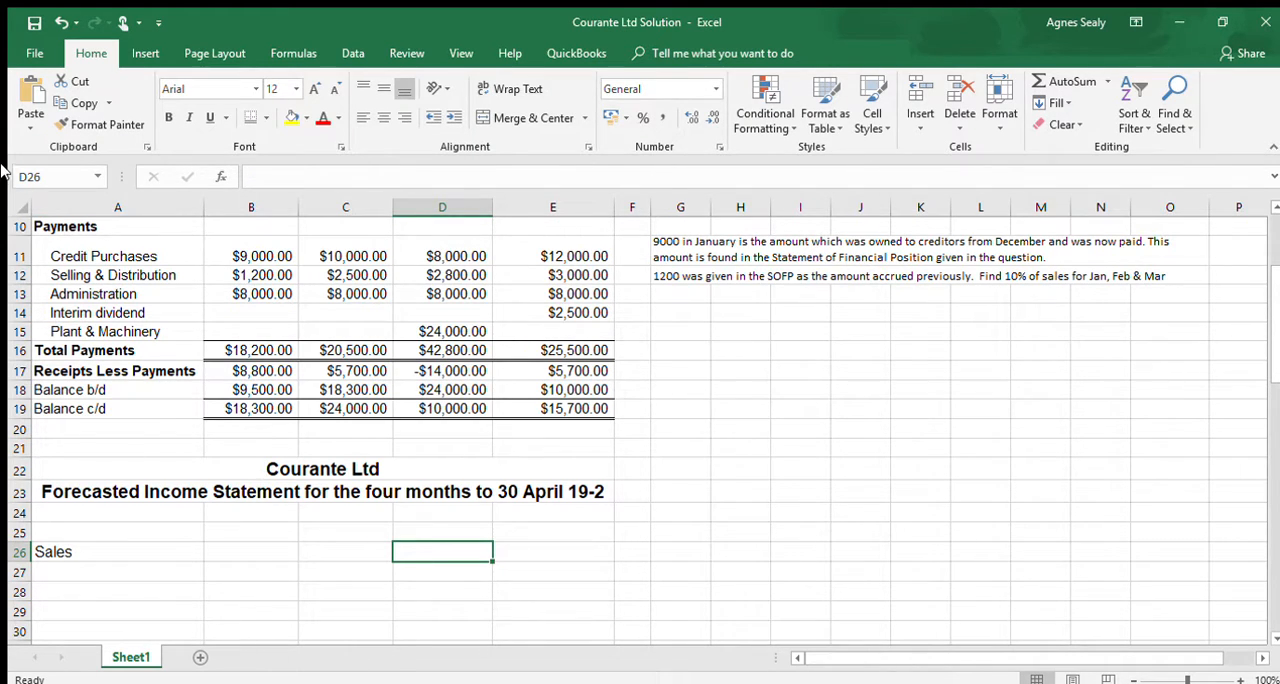
text(=)
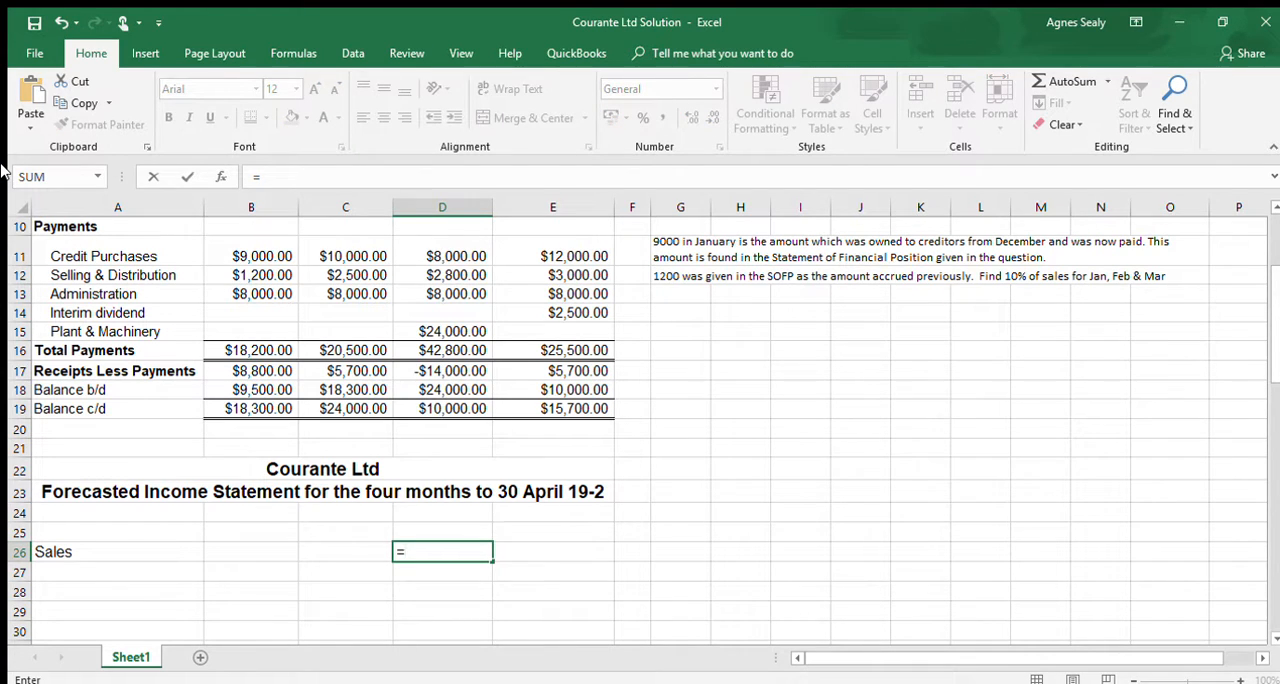
text(25000)
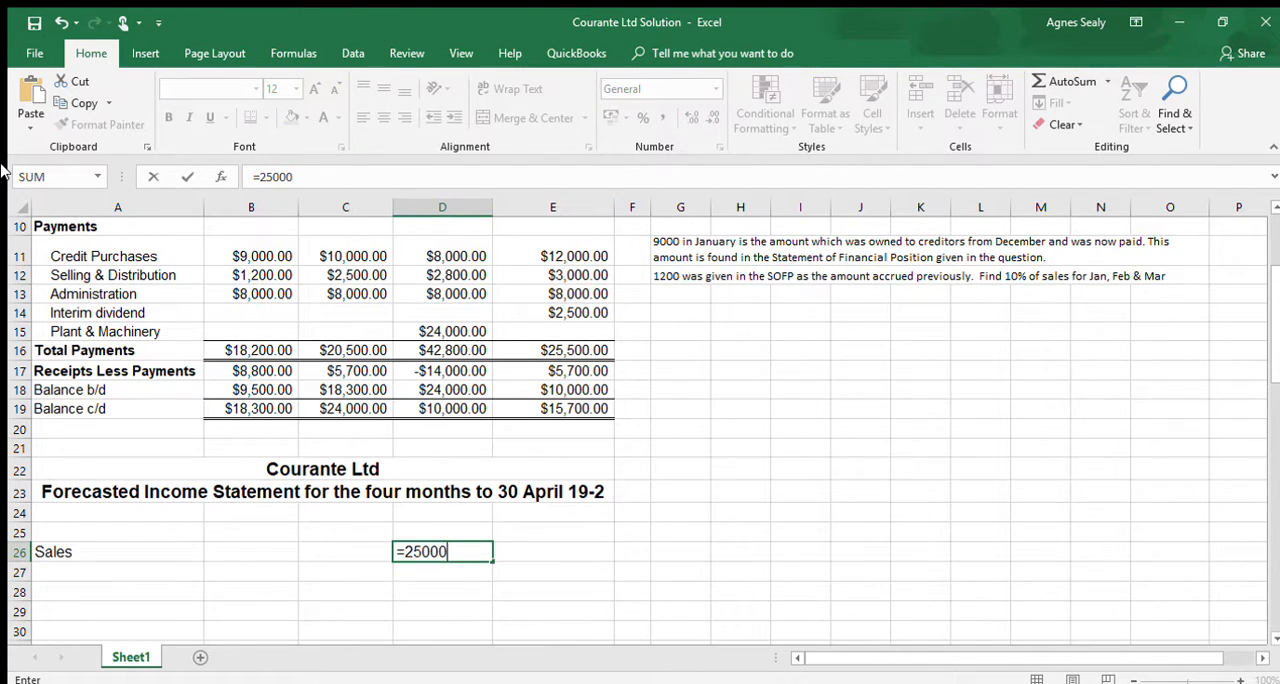
text(+28000+)
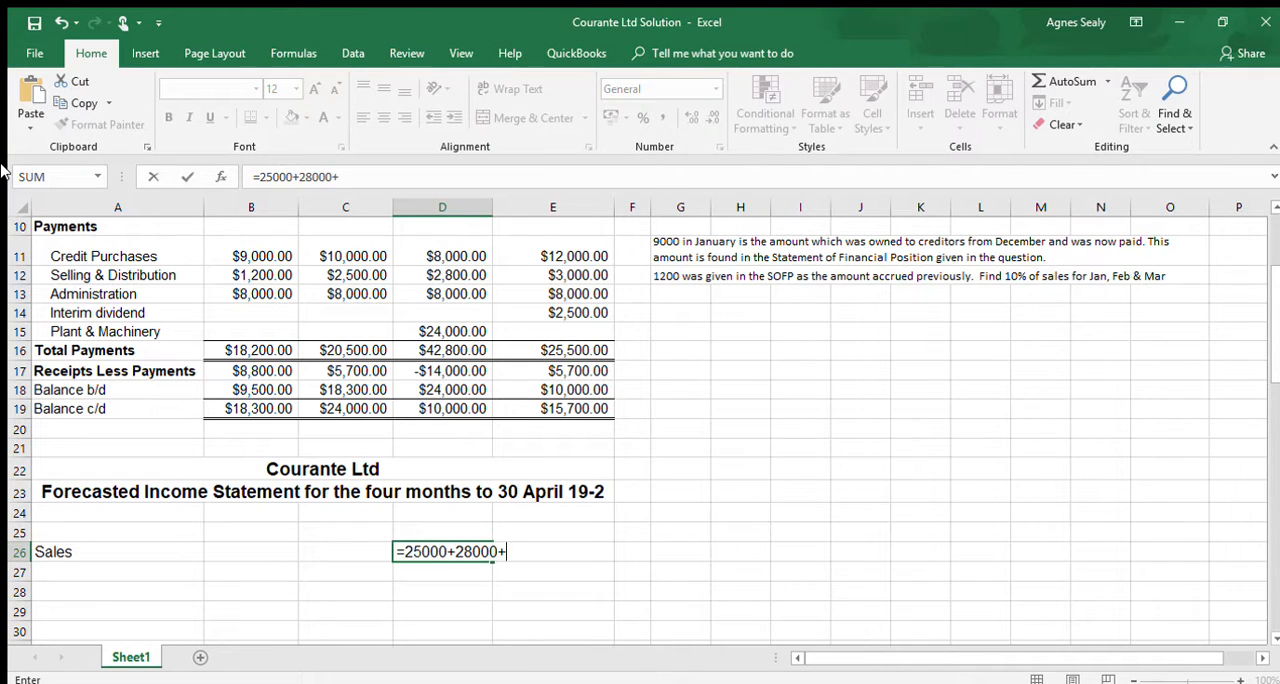
text(30000+33000)
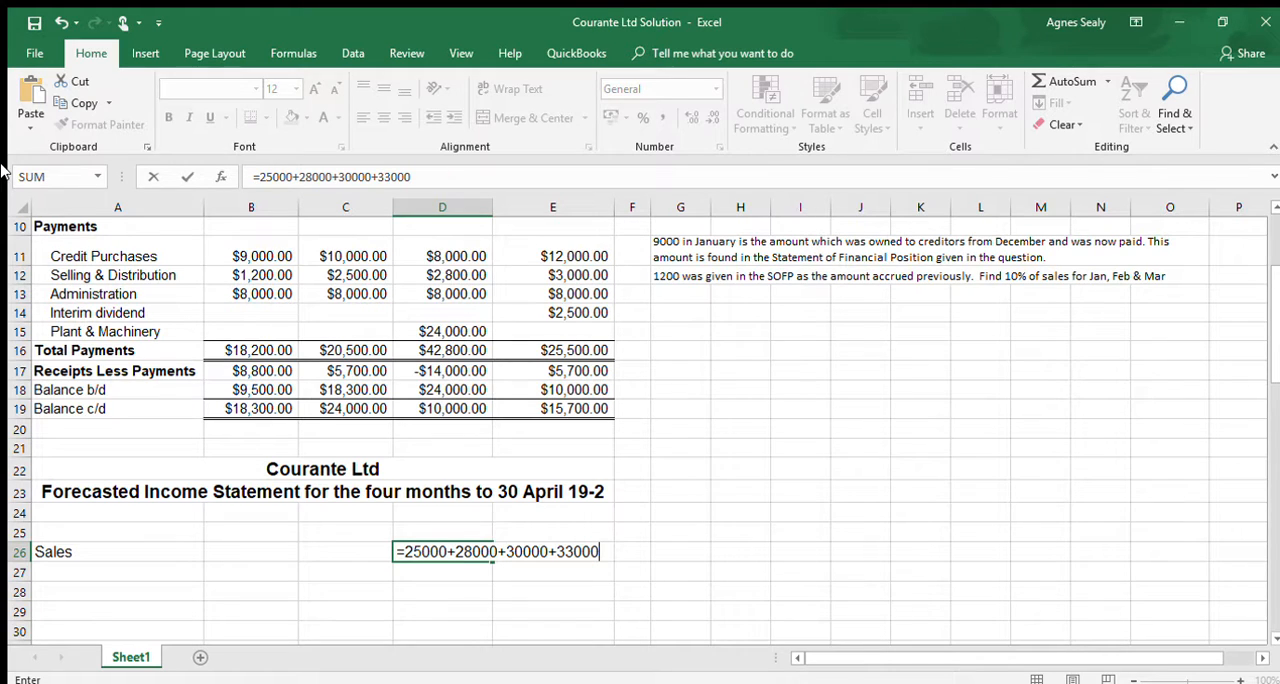
key(Return)
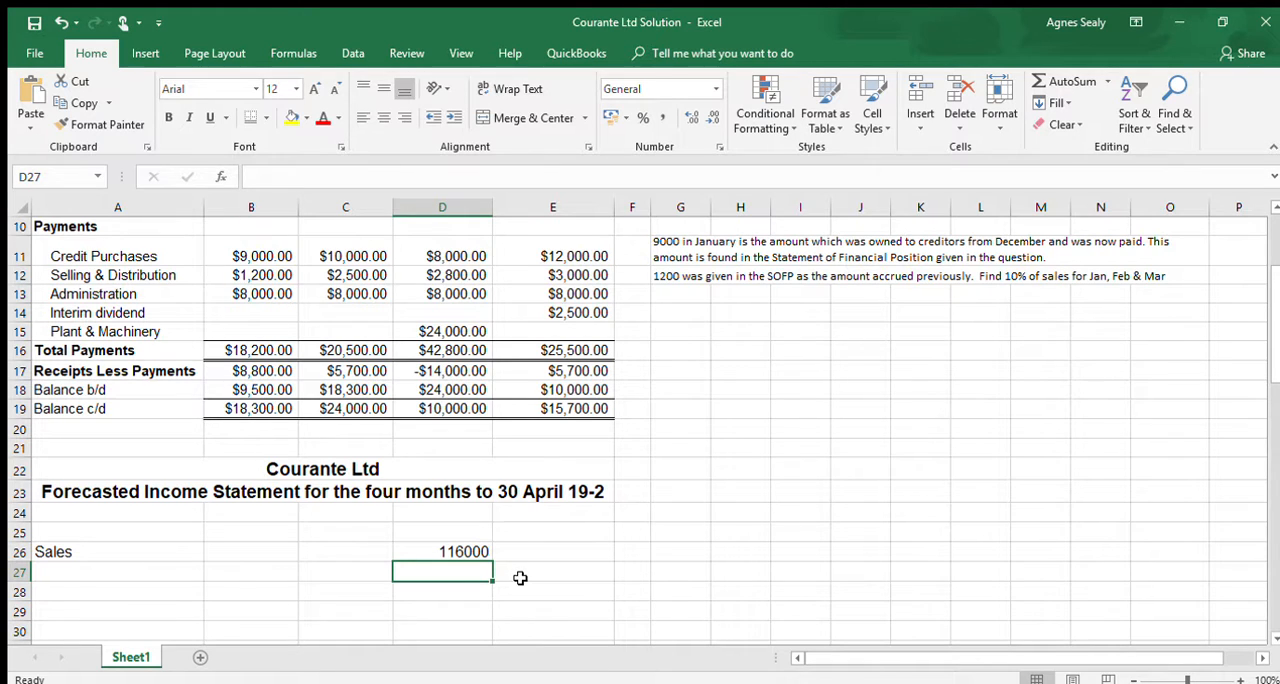
- Enter the heading "Less: Cost of Goods Sold" in A28
click(88, 592)
text(Less:)
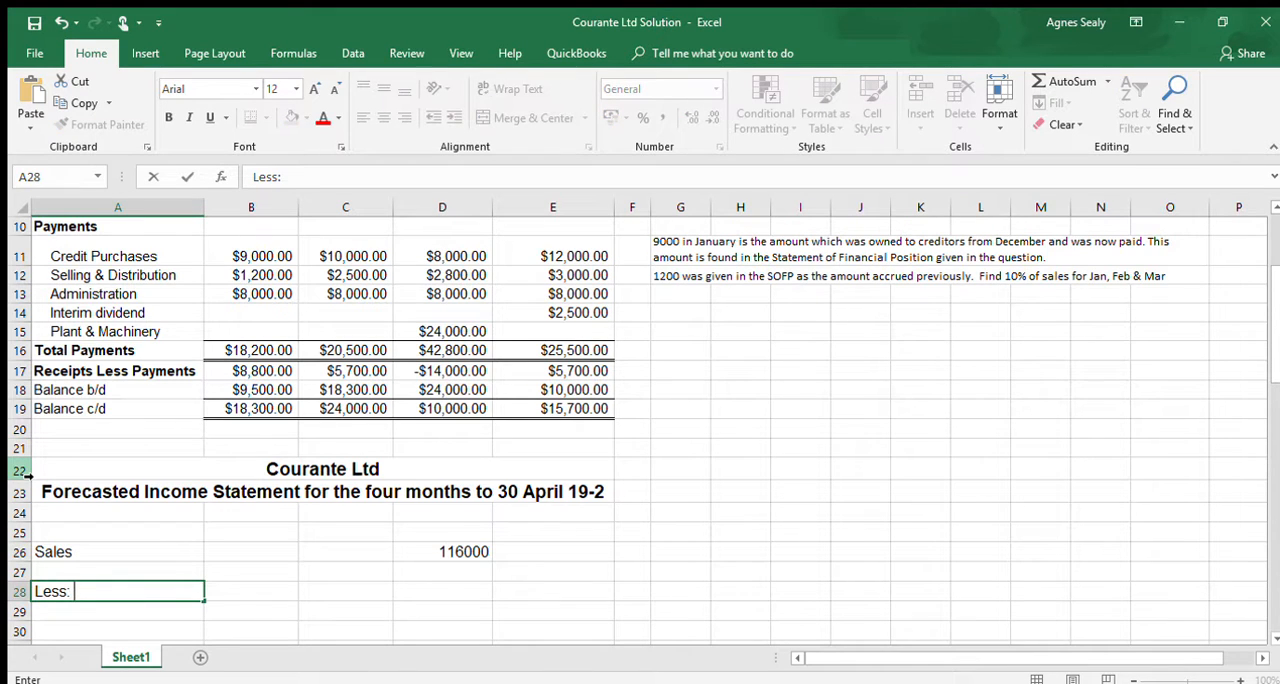
text( Cost)
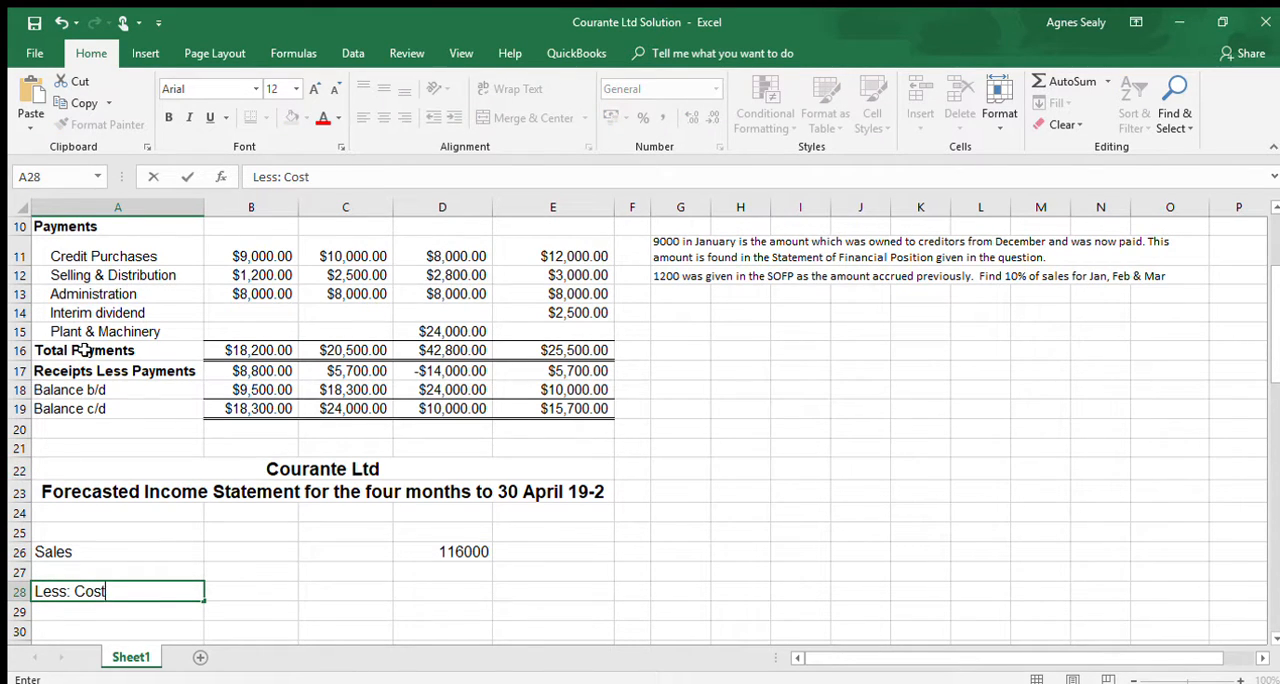
text( of Goods )
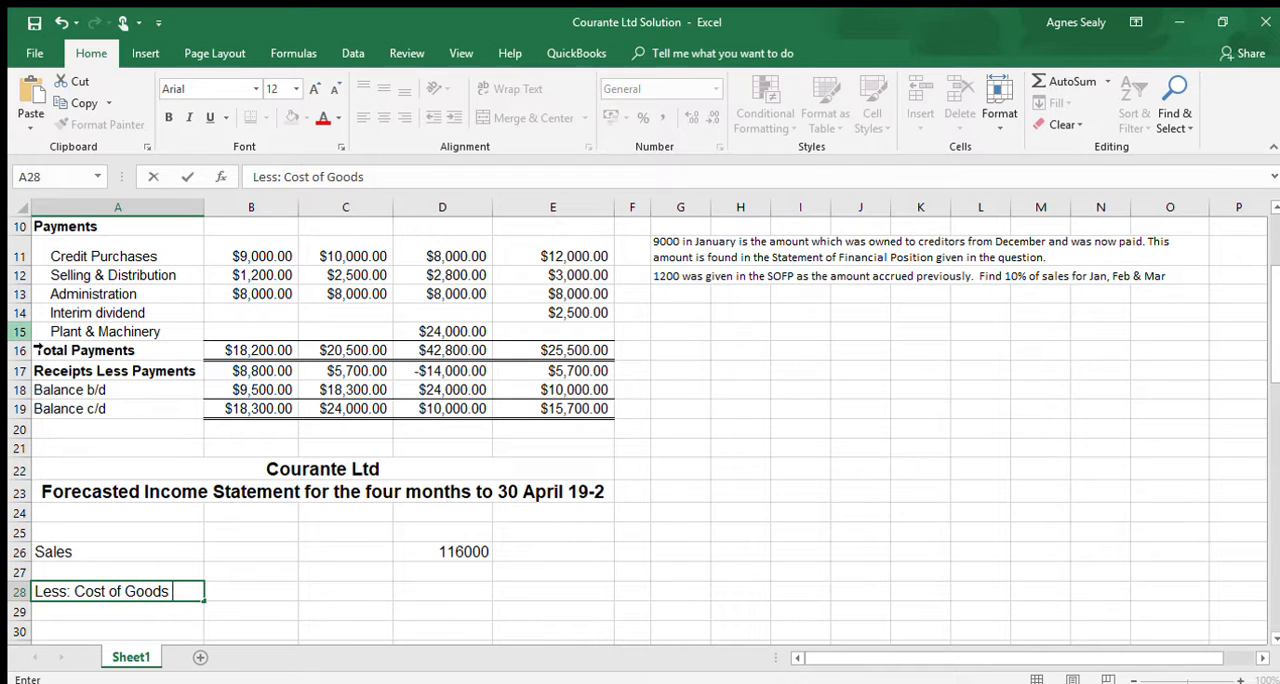
text(Sold)
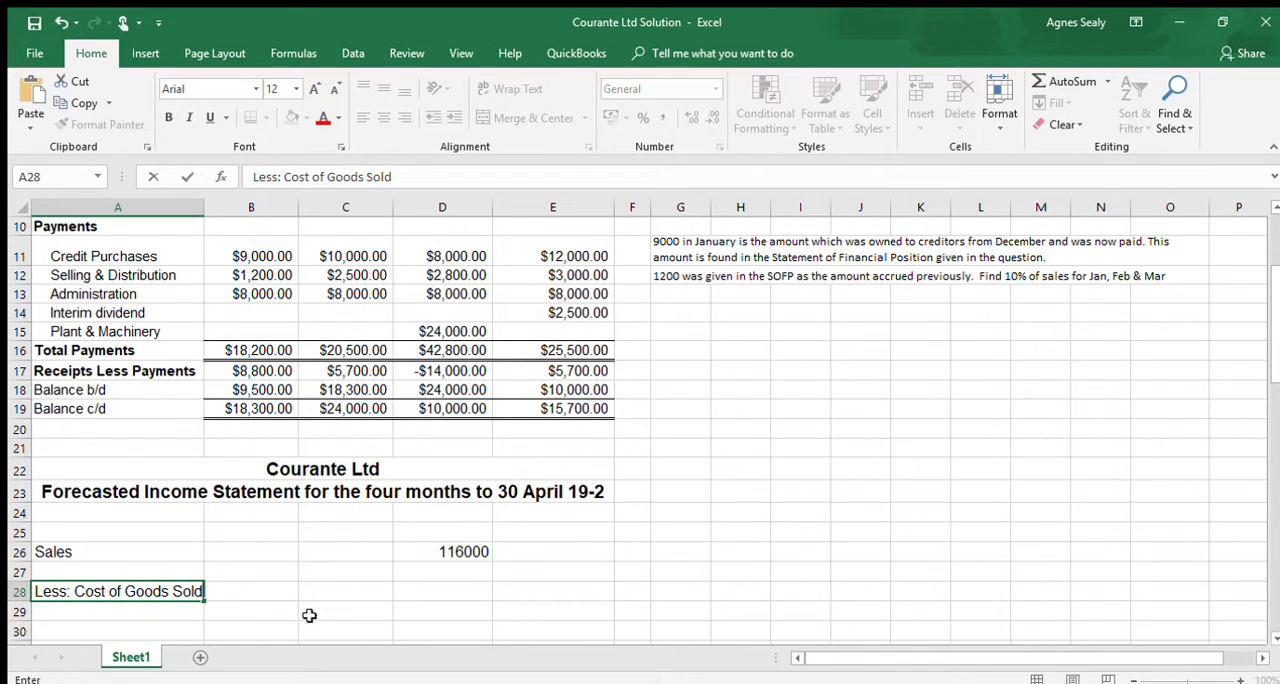
key(Return)
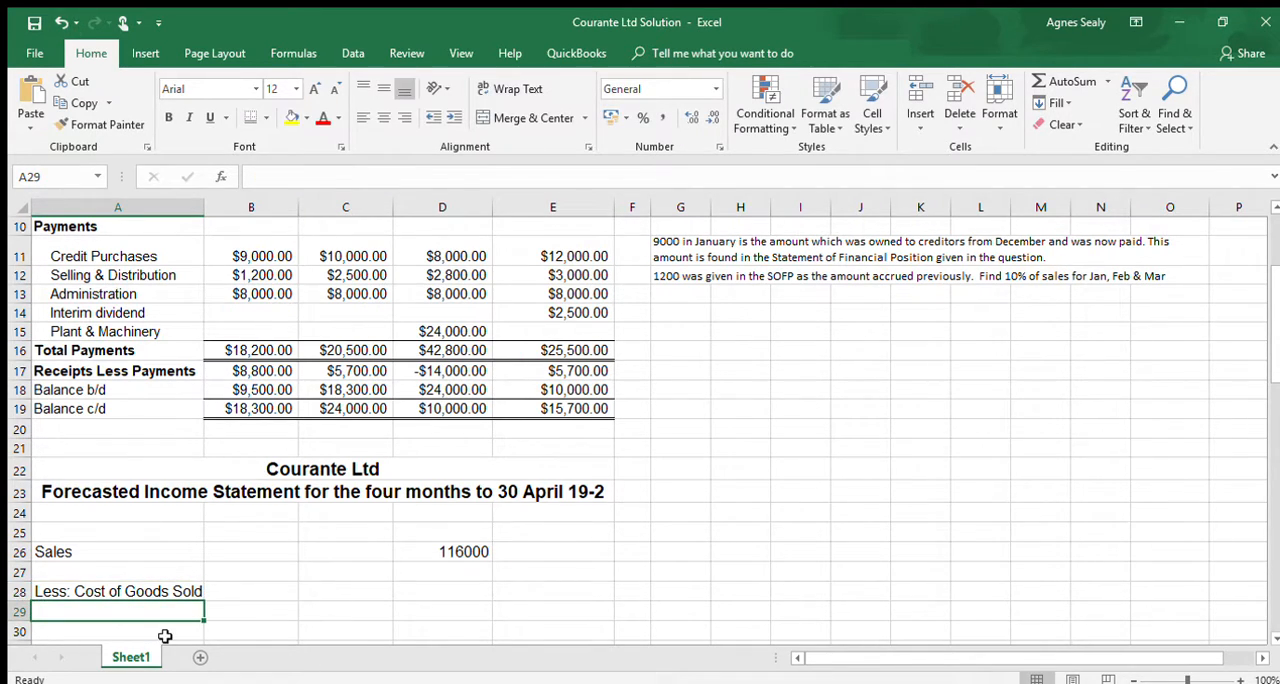
- Add an indented "Opening Inventory" line in A29 with the amount 12000 in C29
click(363, 117)
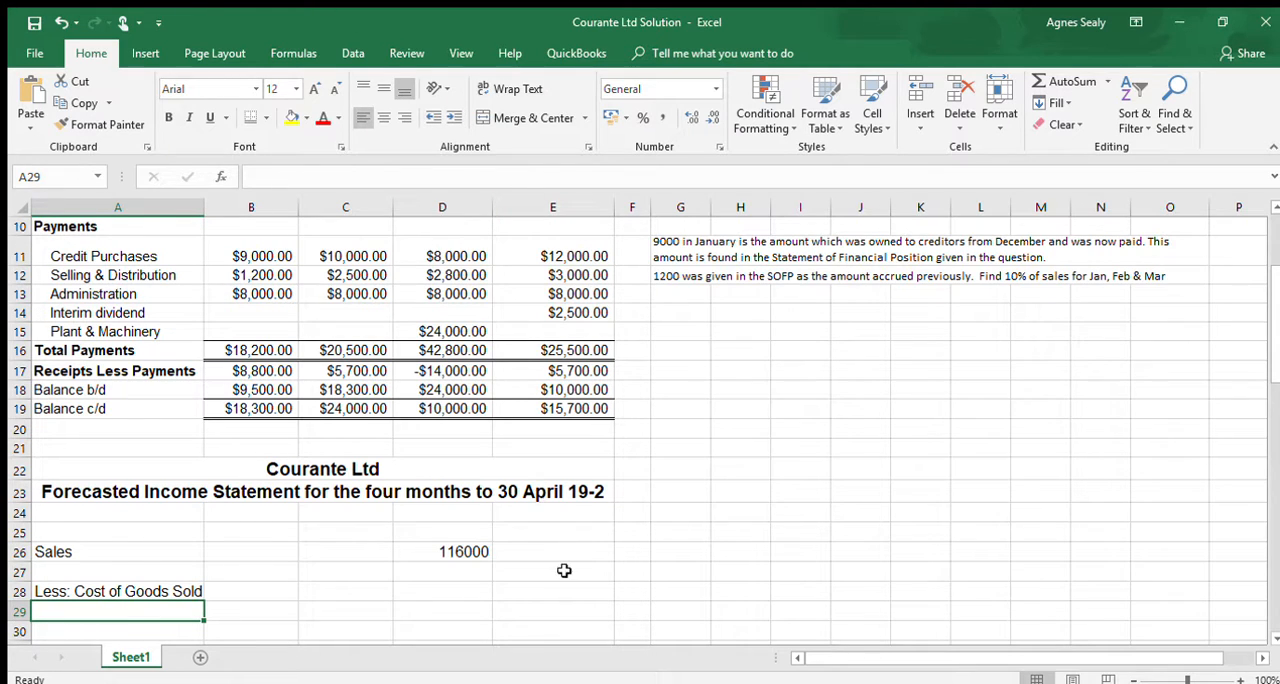
text(Opensing)
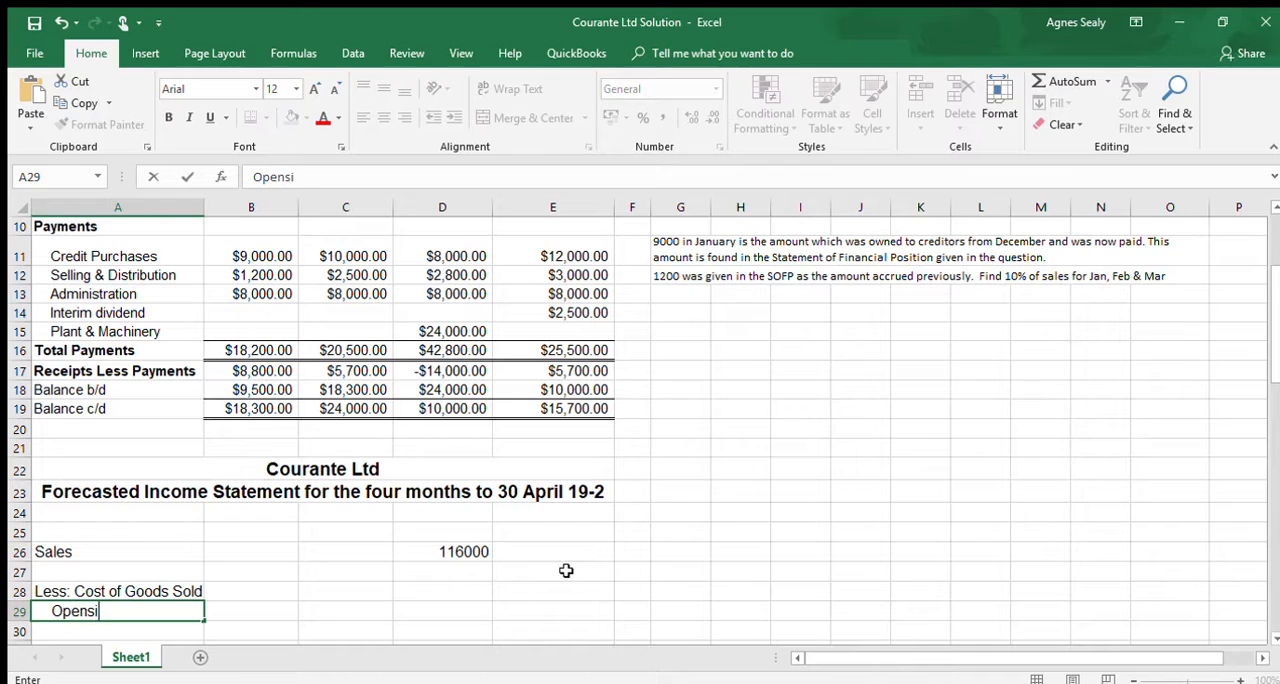
key(BackSpace)
key(BackSpace)
key(BackSpace)
key(BackSpace)
text(ing Inventory)
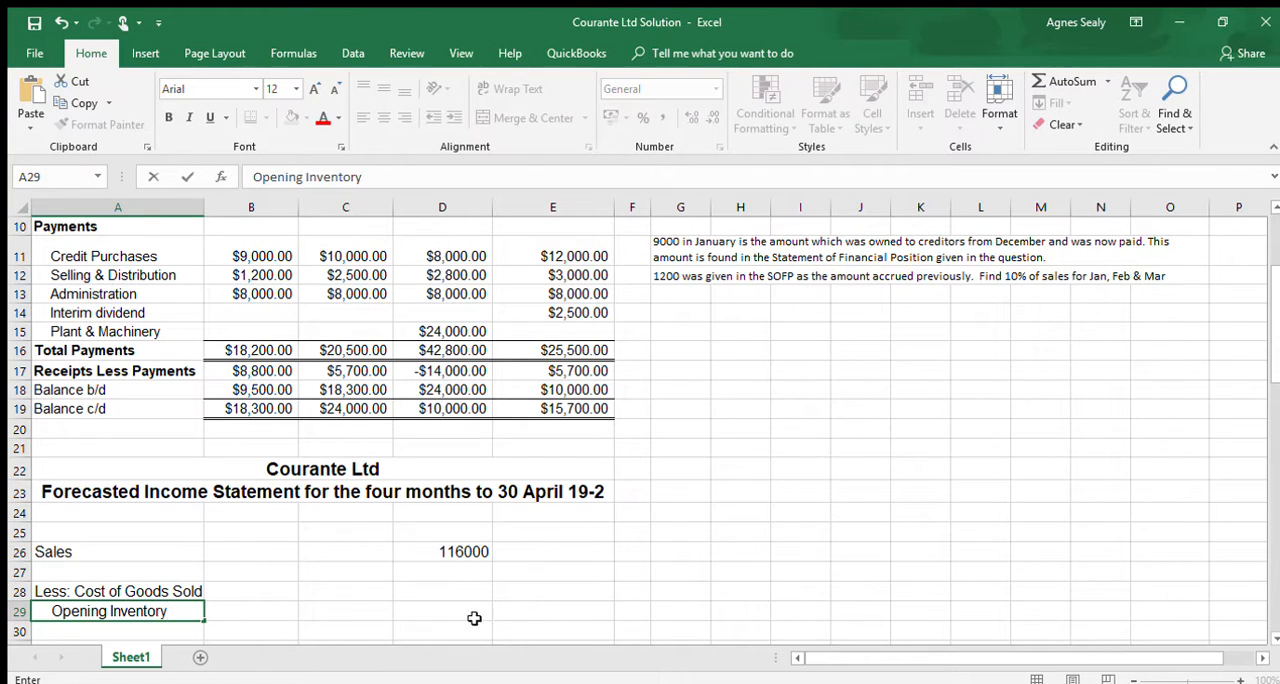
click(346, 608)
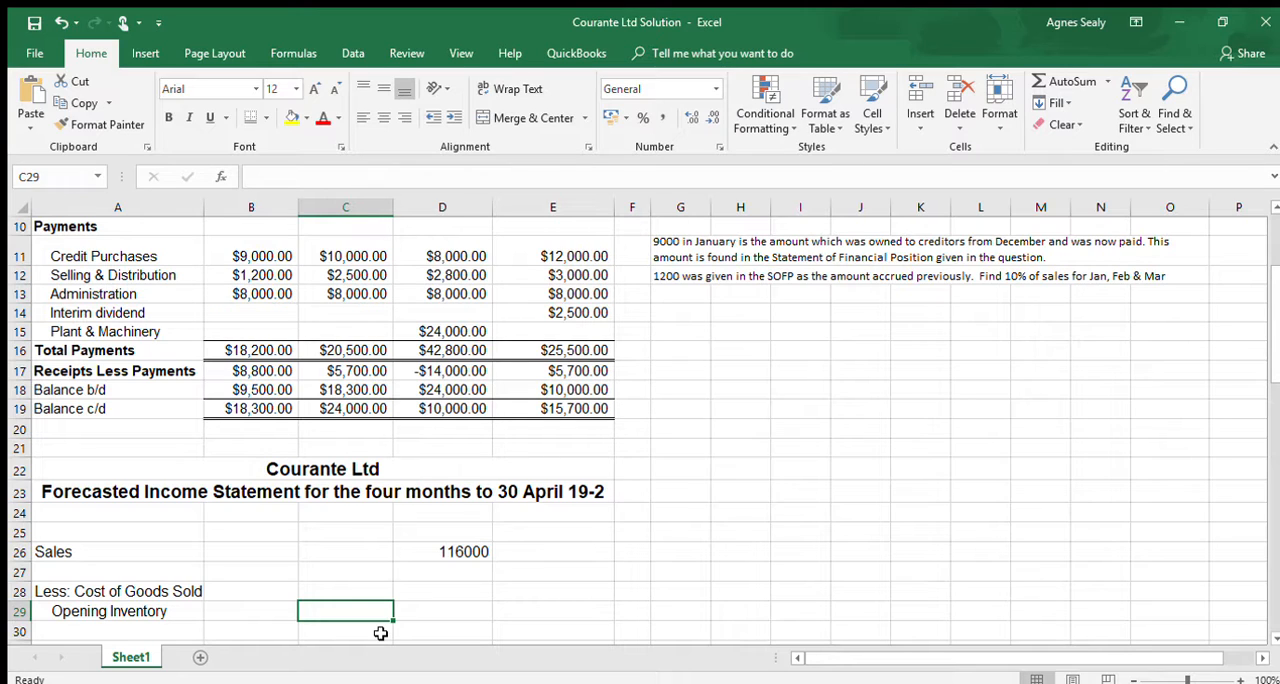
text(12000)
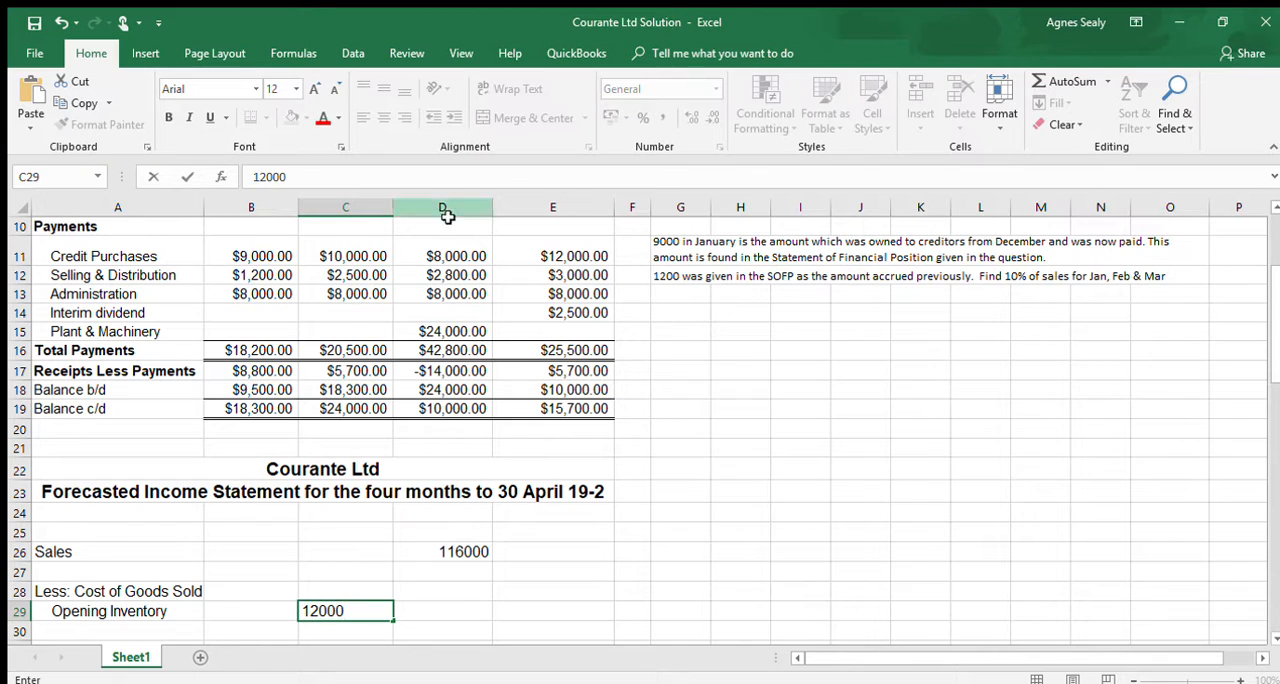
- Enter the label "Add: Purchases" in A30 with only "Add:" in bold
click(78, 630)
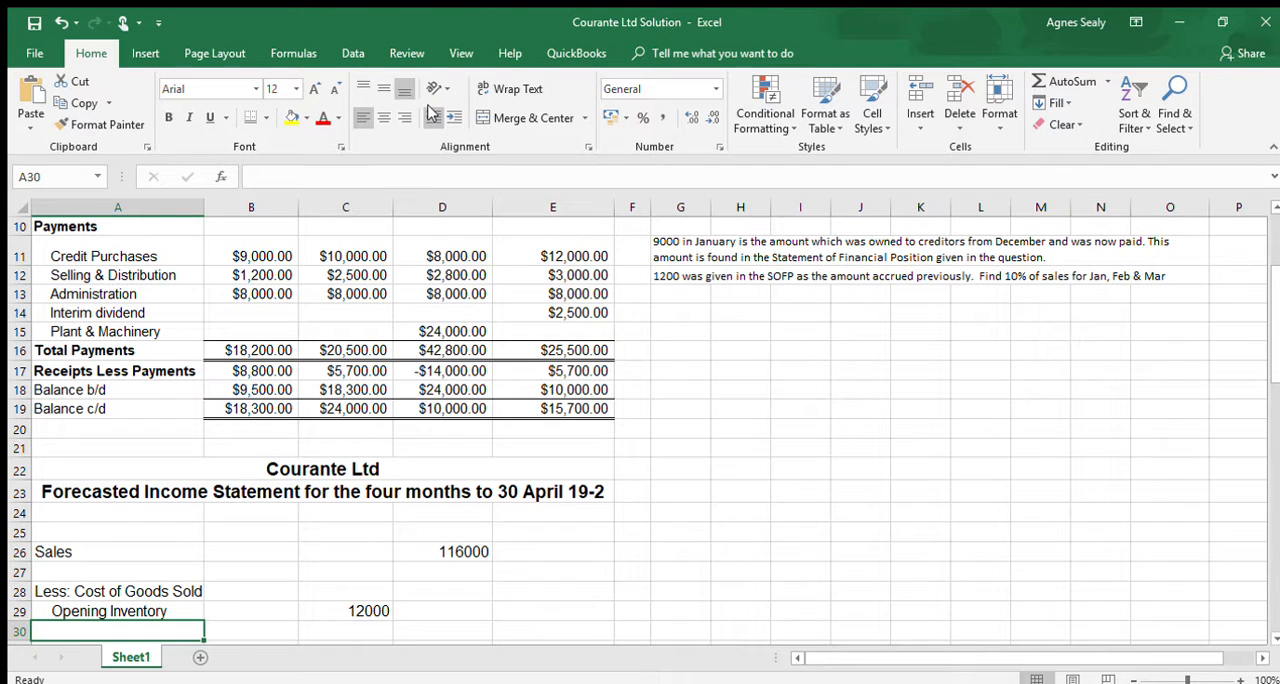
text(A)
key(BackSpace)
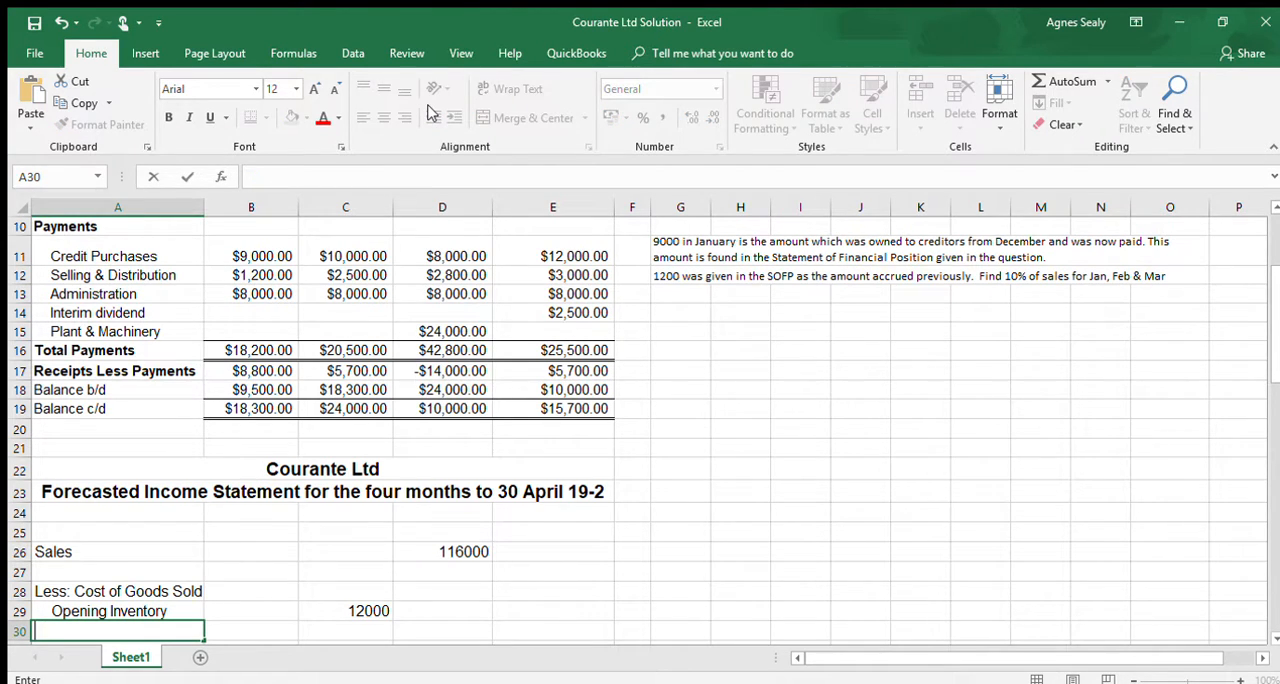
key(ctrl+b)
text(Add)
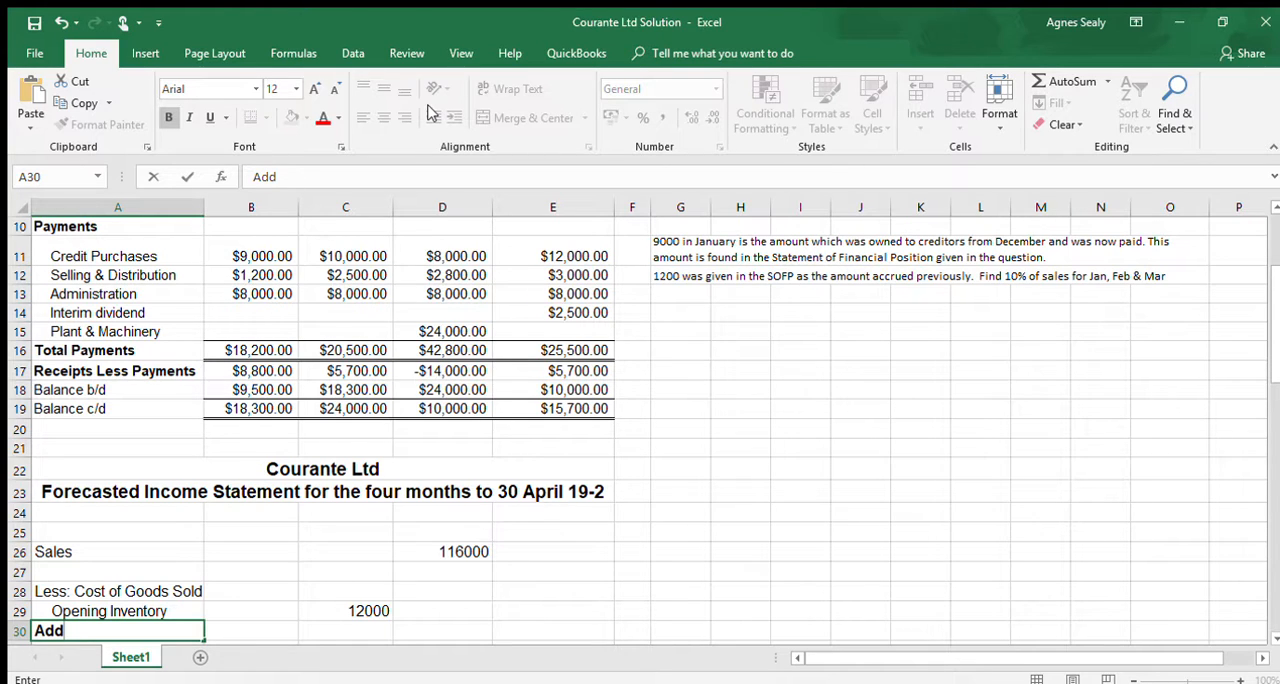
text(:)
key(ctrl+b)
text(Op)
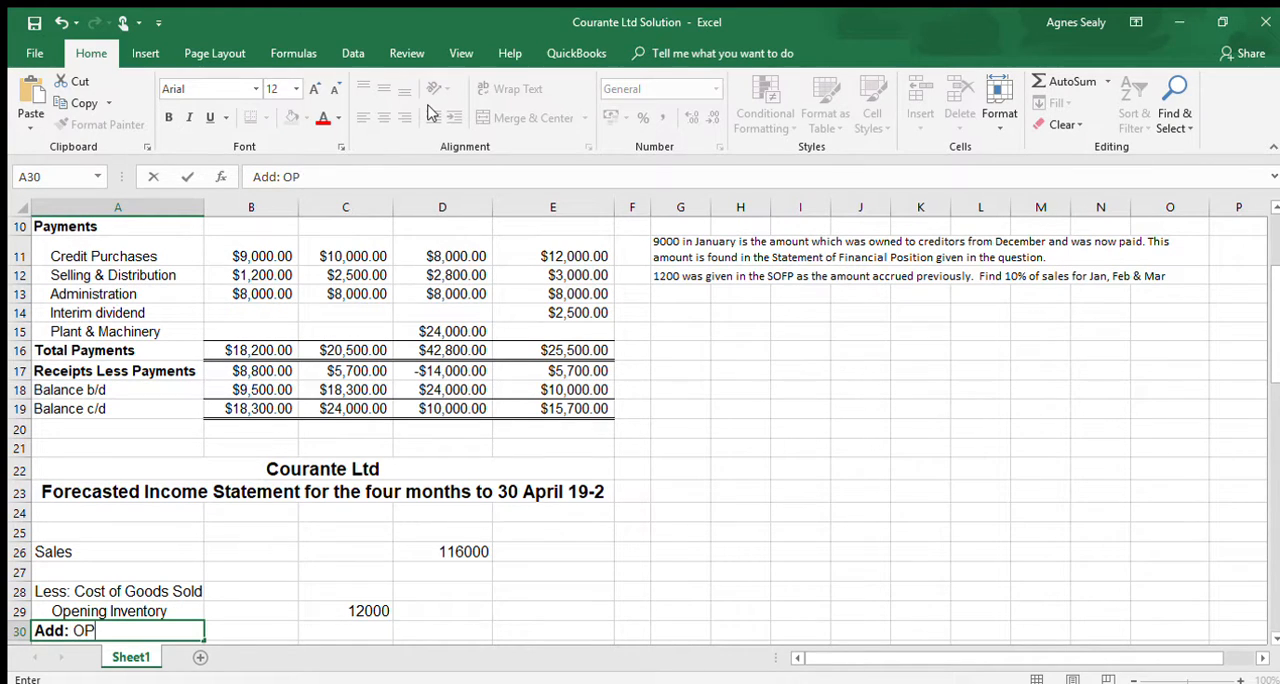
key(BackSpace)
key(BackSpace)
text(Purchases)
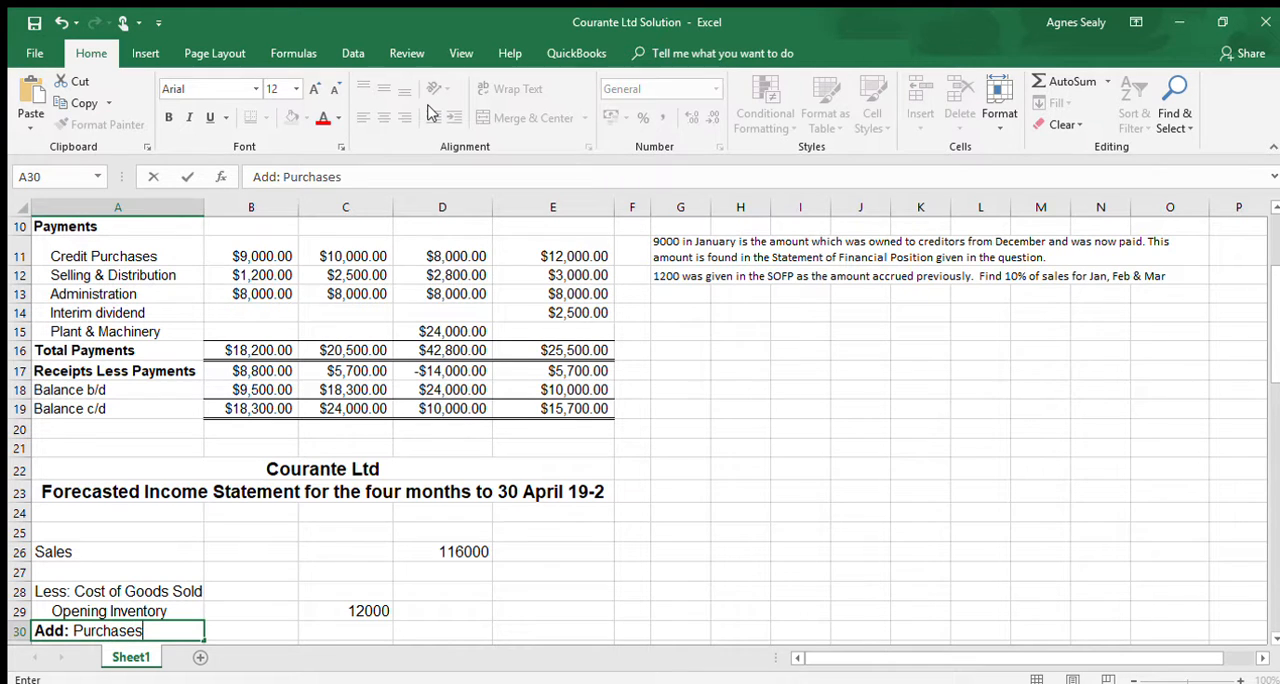
- Calculate the purchases in C30 with the formula =10000+8000+12000+15000
click(334, 629)
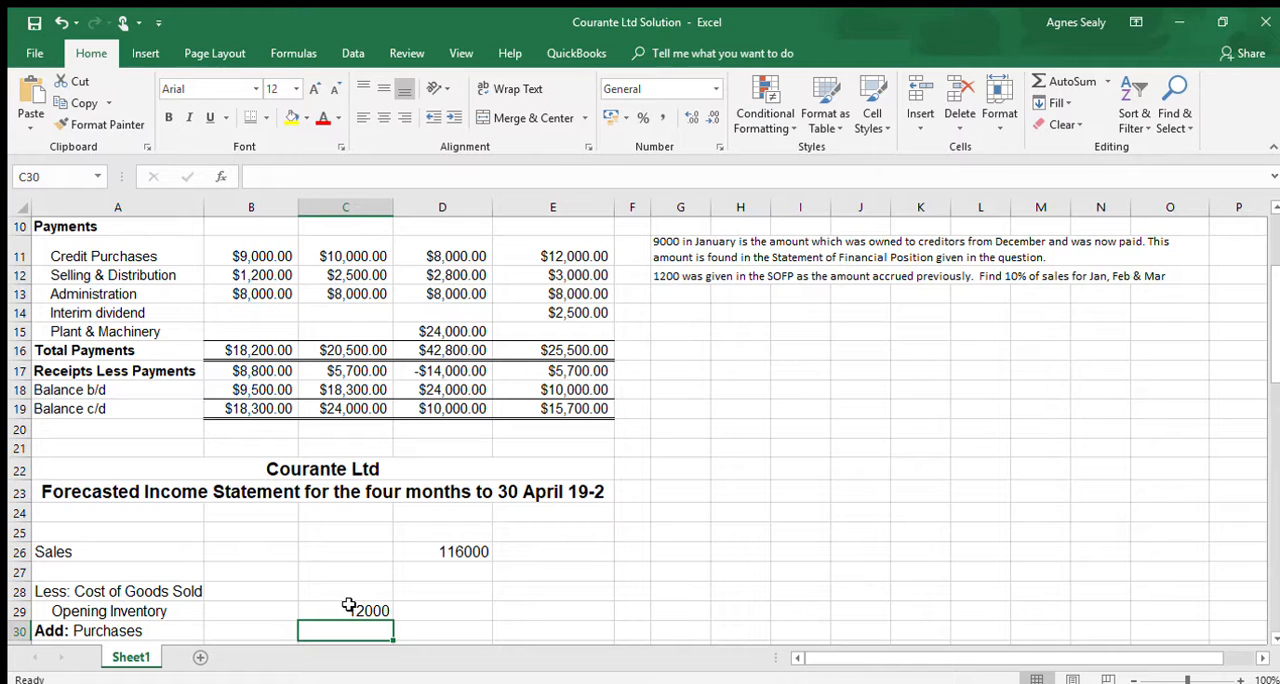
text(=10000)
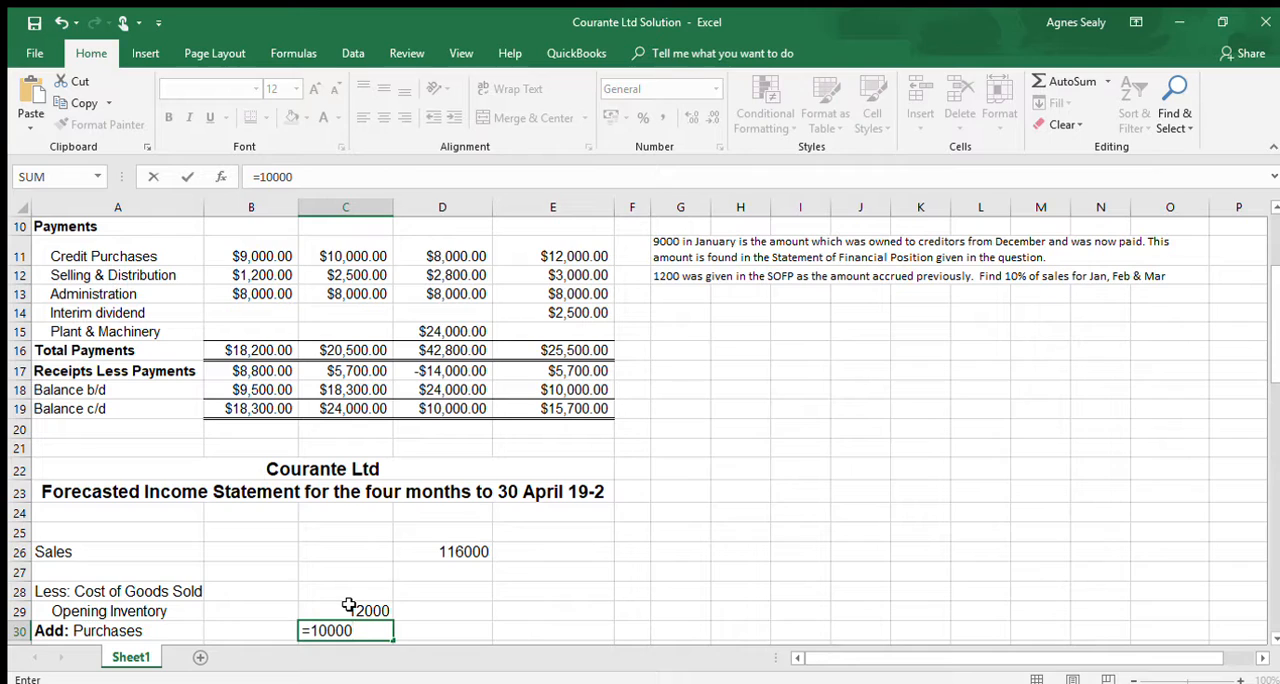
text(+8000+)
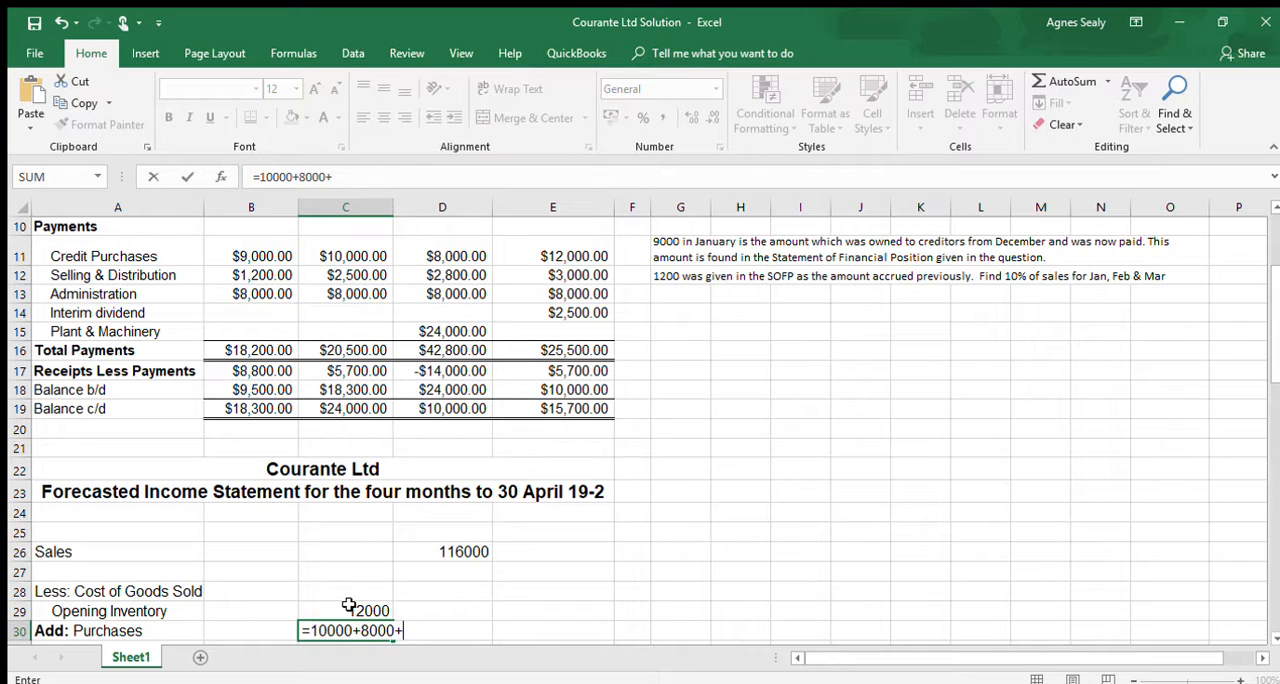
text(12000+15000)
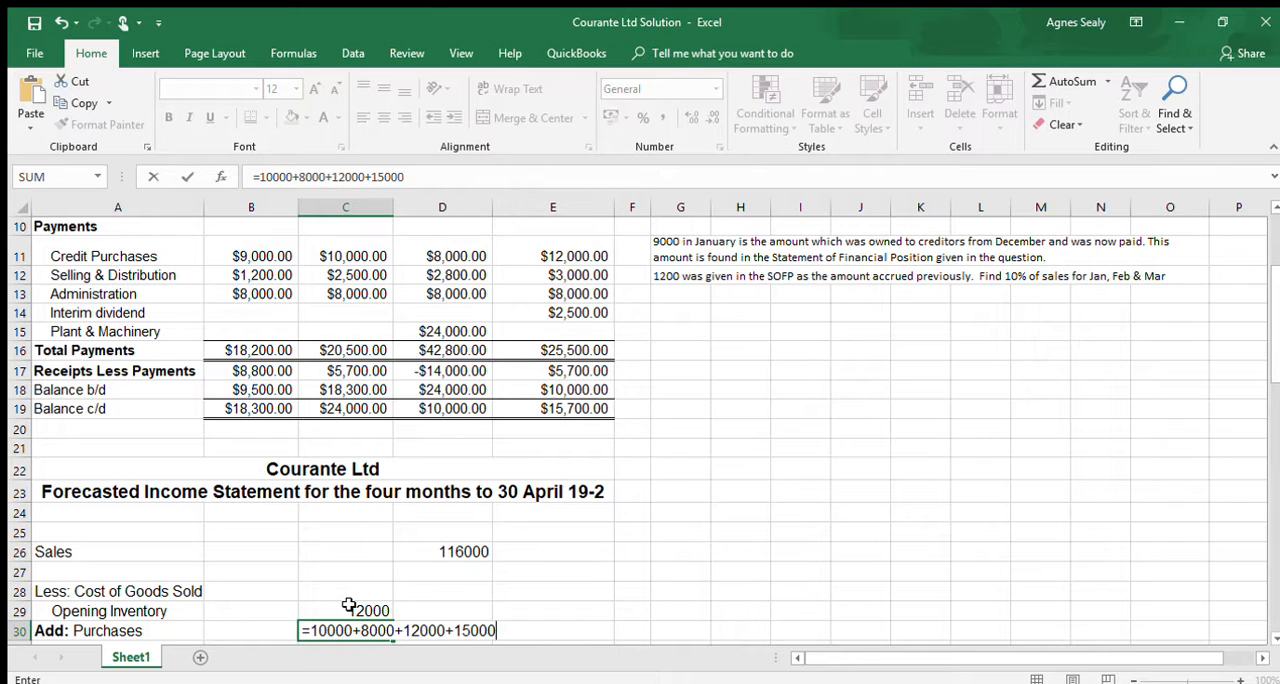
key(Return)
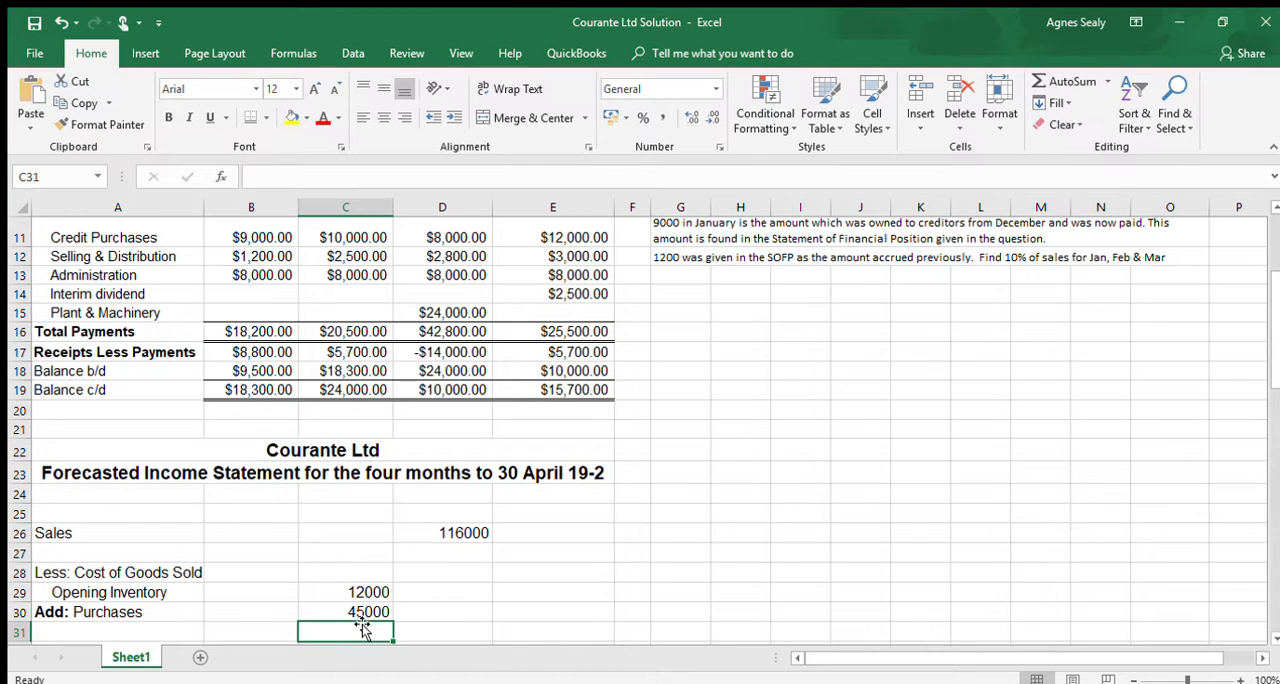
- Add opening inventory and purchases together in C31 with the formula =C29+C30
text(=)
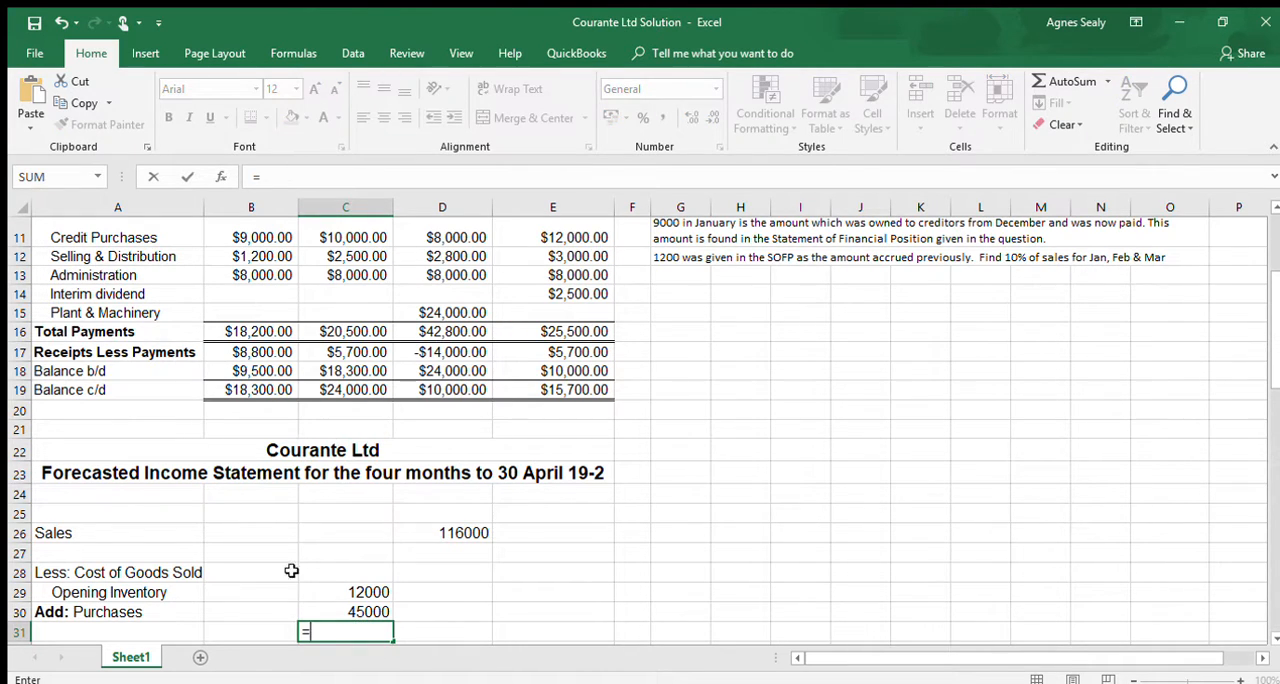
click(362, 590)
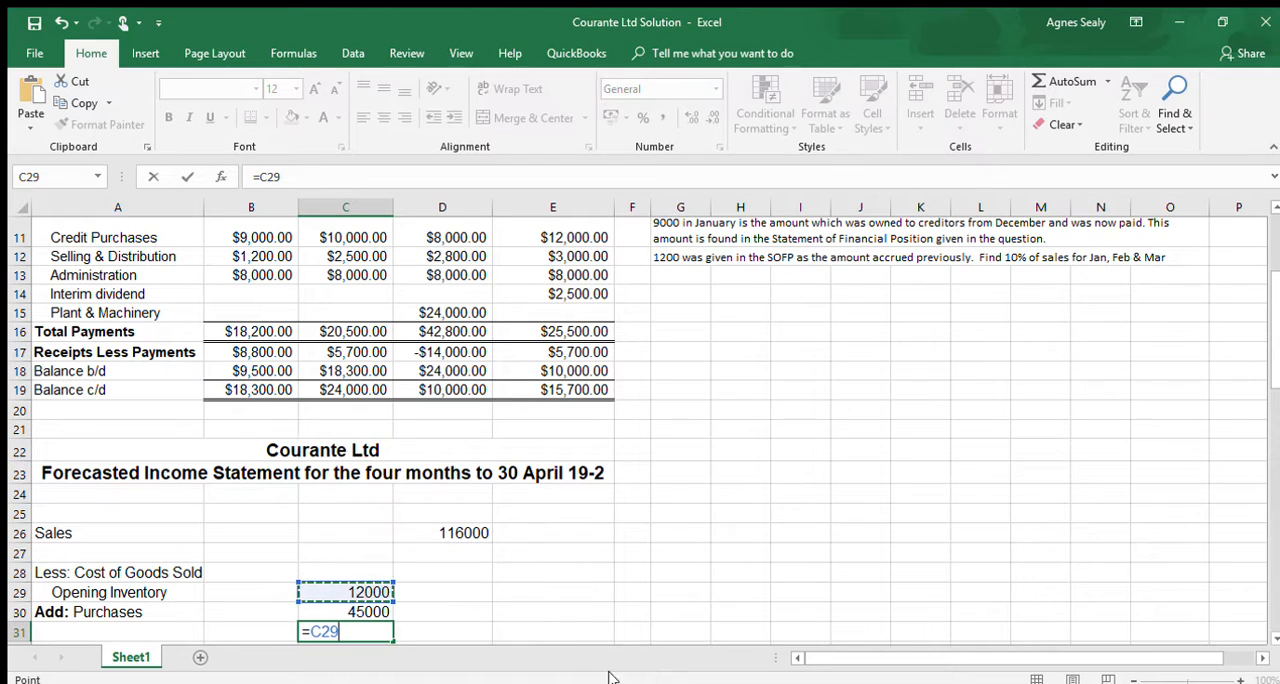
text(+)
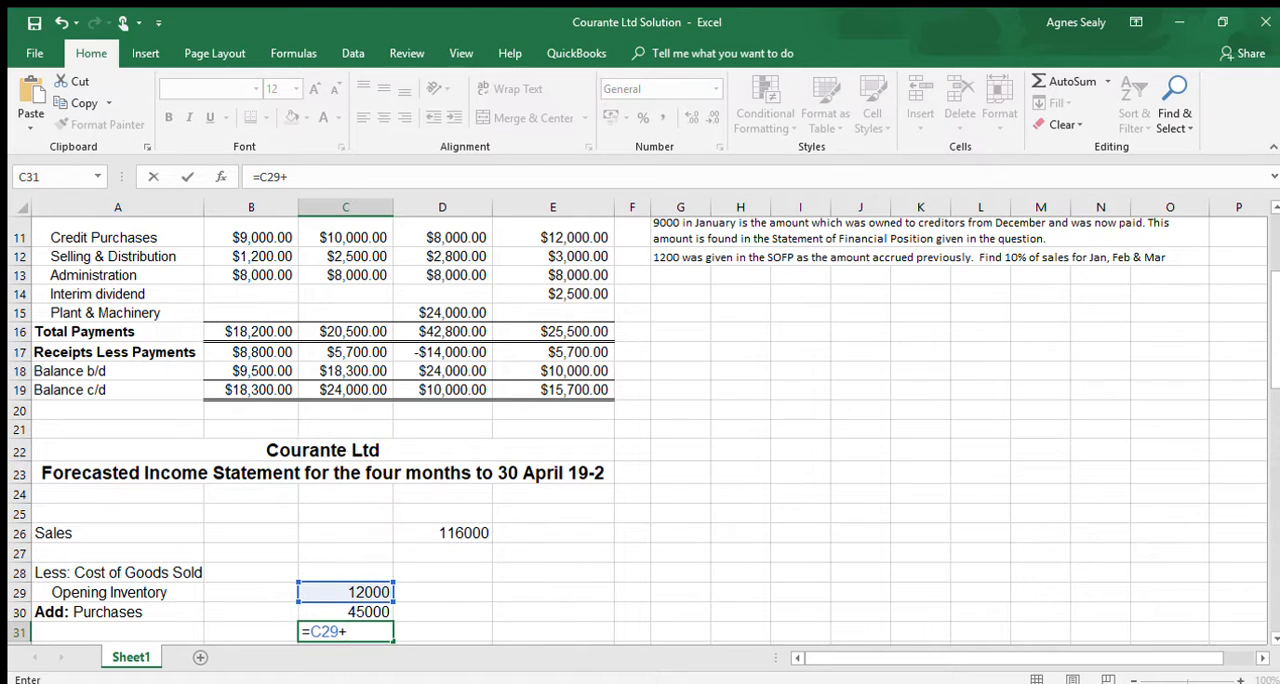
click(369, 611)
key(Return)
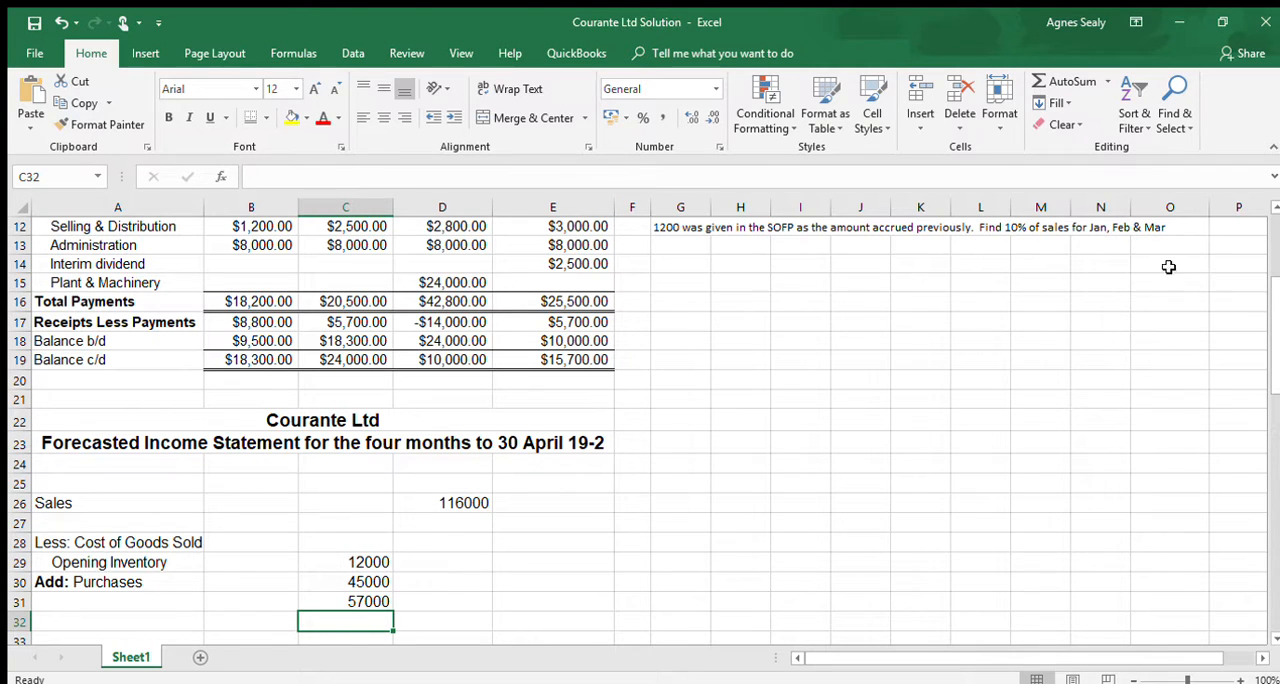
- Add a "Less: Closing Inventory" line in A32 with only "Less:" in bold and the amount 9000 in C32
click(79, 622)
key(ctrl+b)
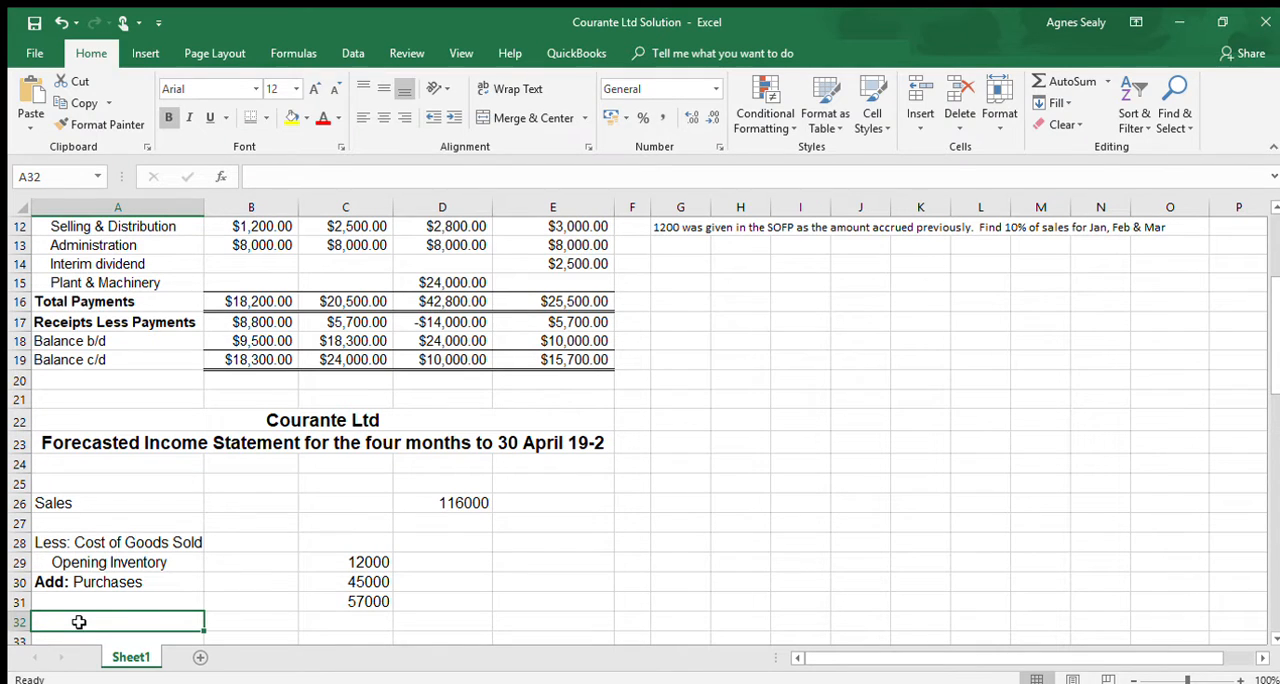
text(Less:)
key(ctrl+b)
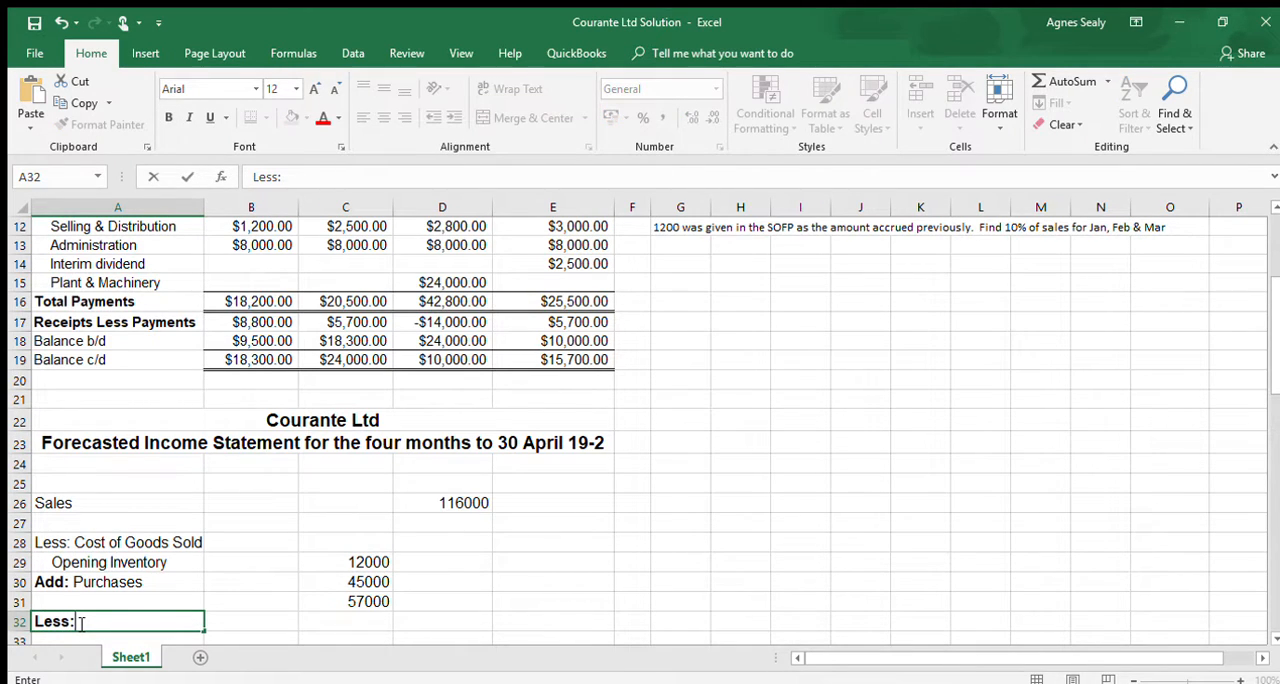
text(Closing )
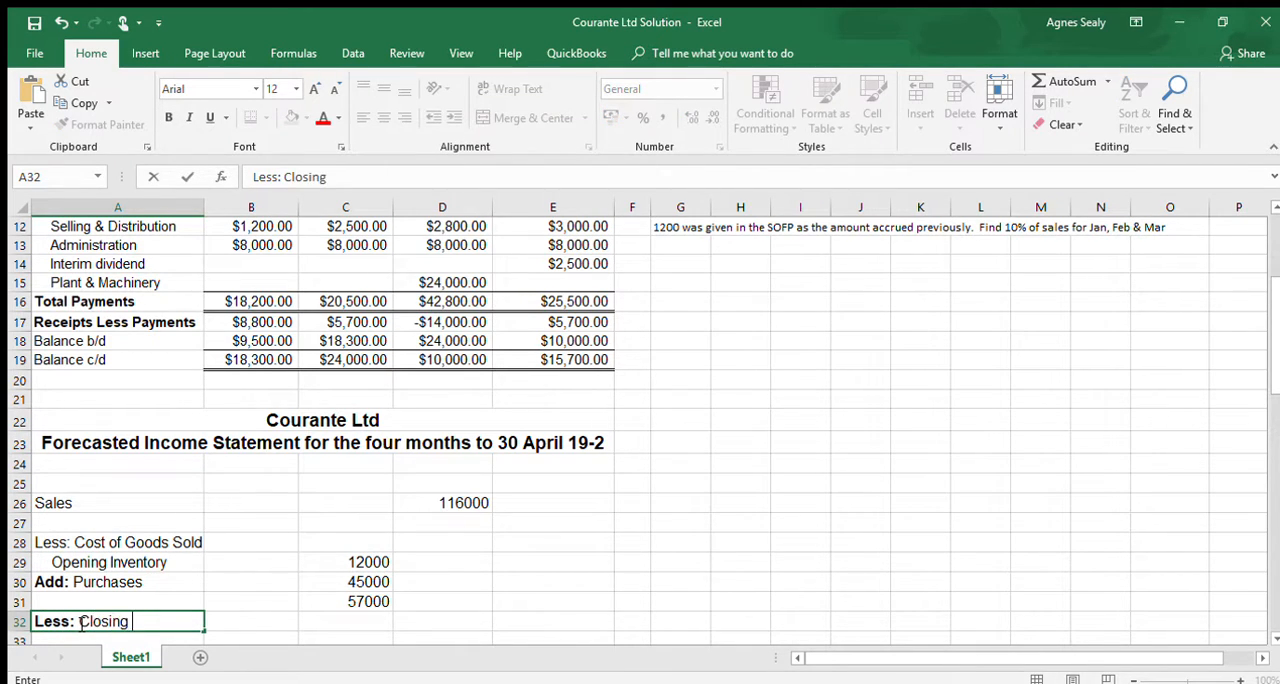
text(Inventory)
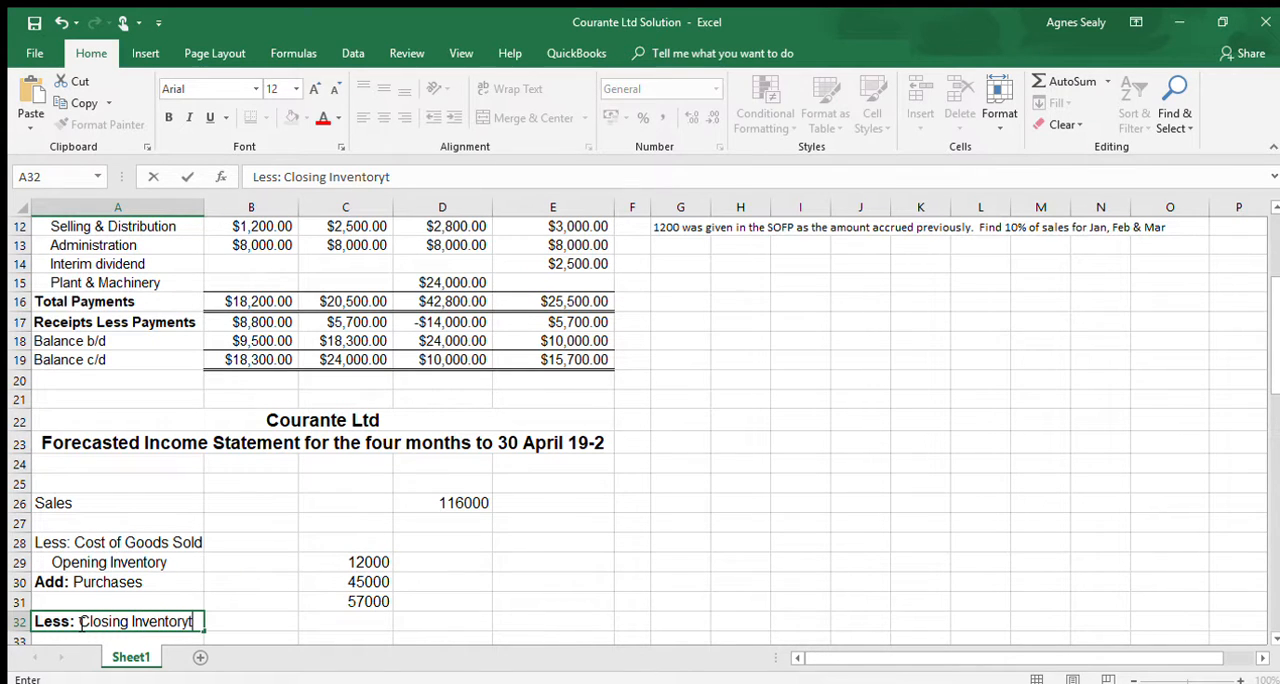
click(358, 626)
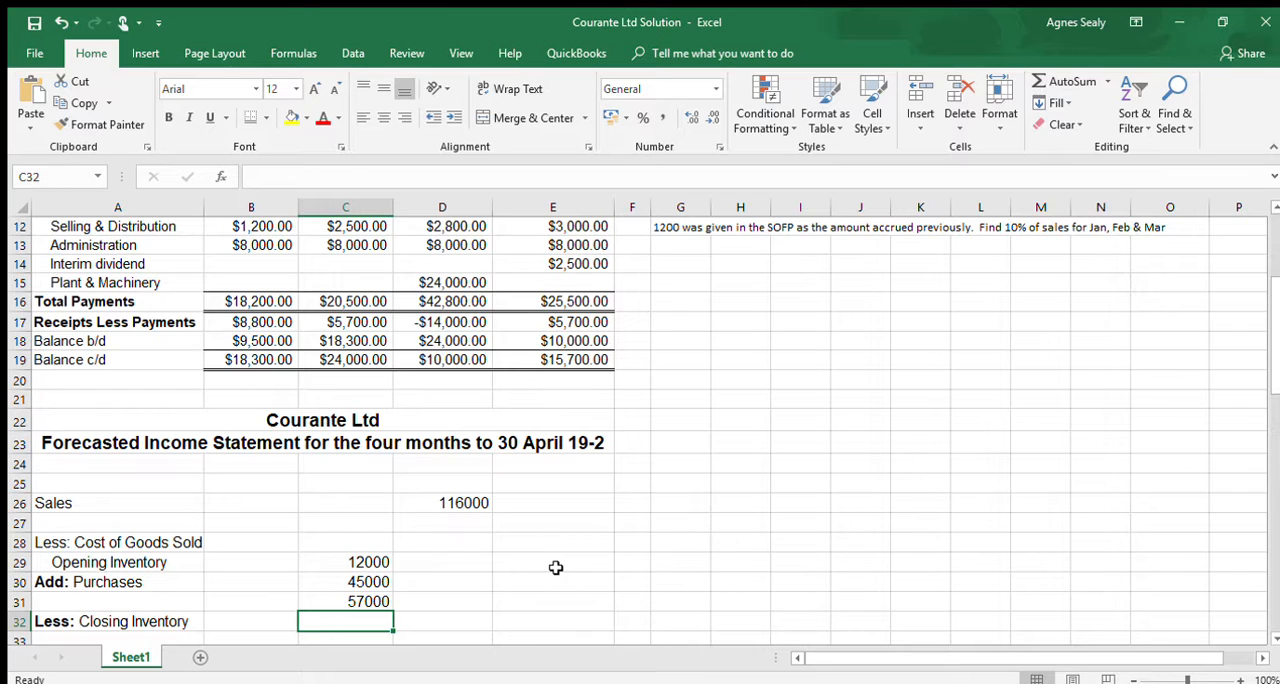
text(9000)
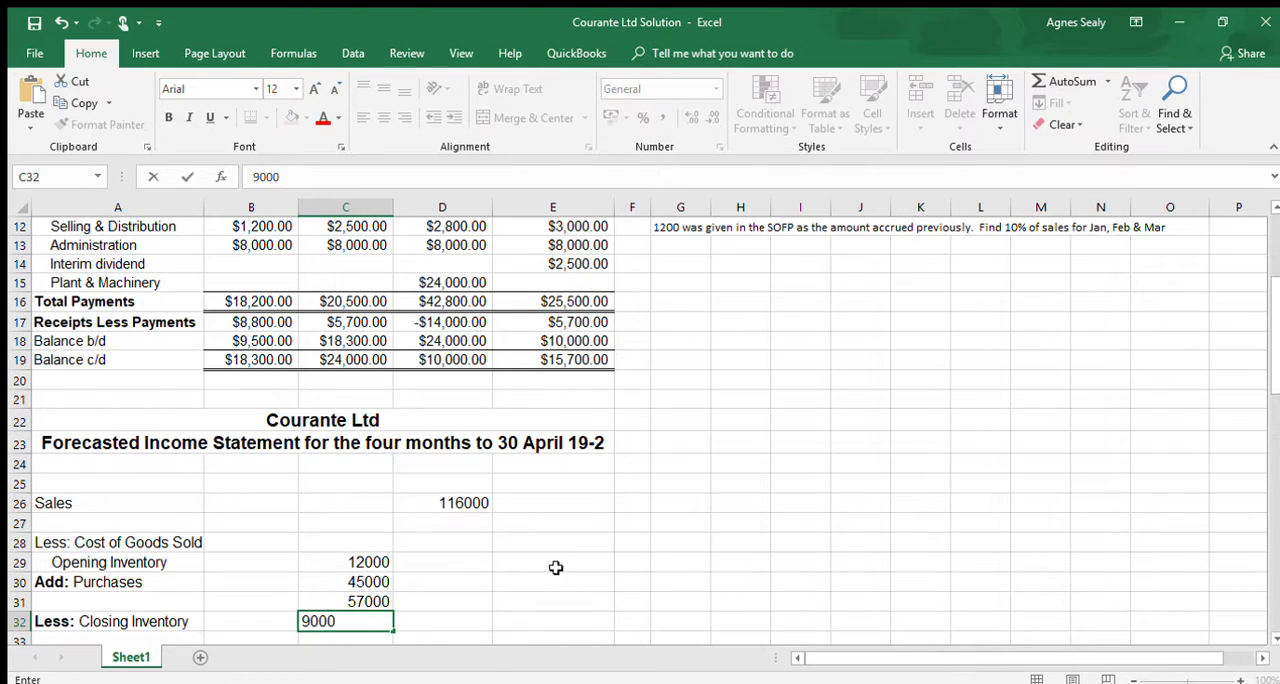
click(382, 632)
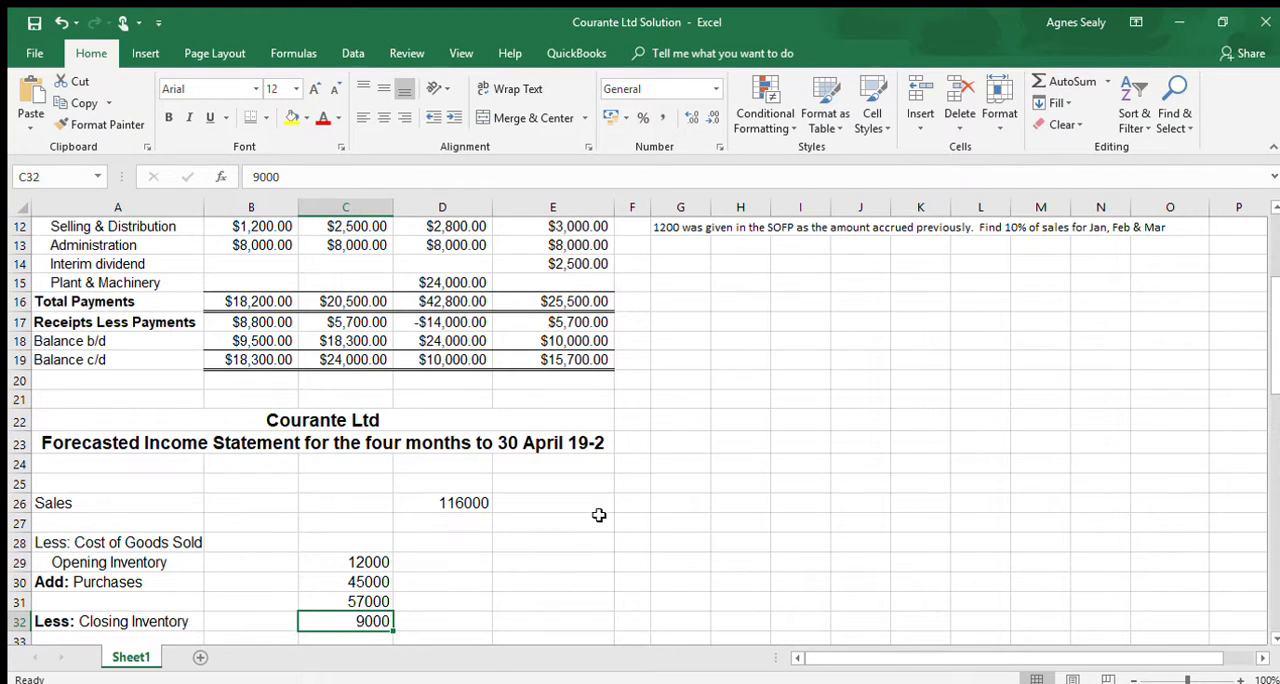
- Calculate the cost of goods sold in D33 with the formula =C31-C32
click(440, 640)
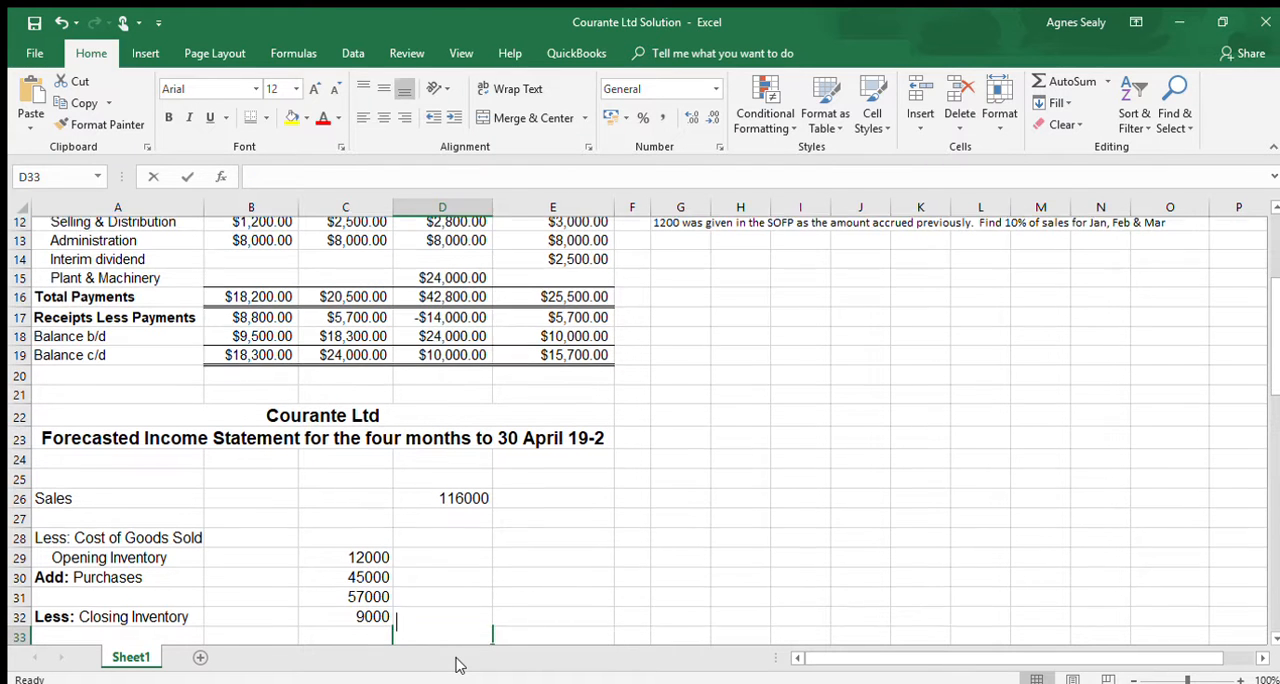
text(=)
click(357, 580)
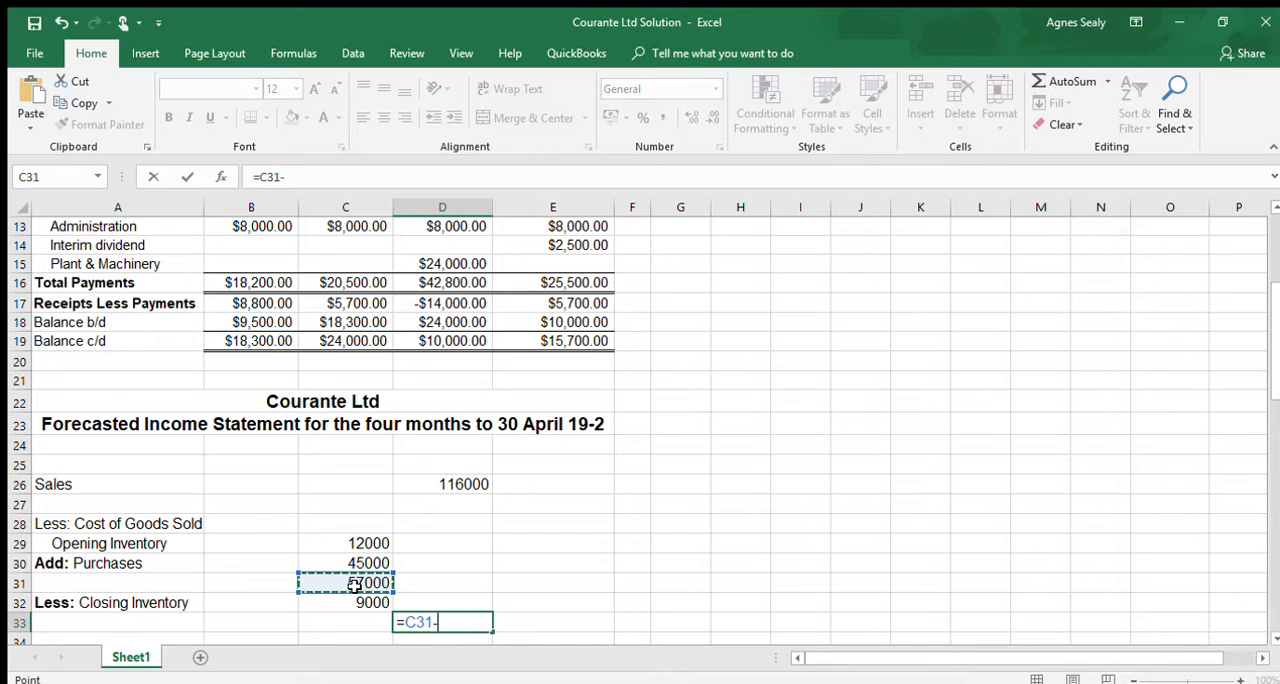
text(-)
click(366, 602)
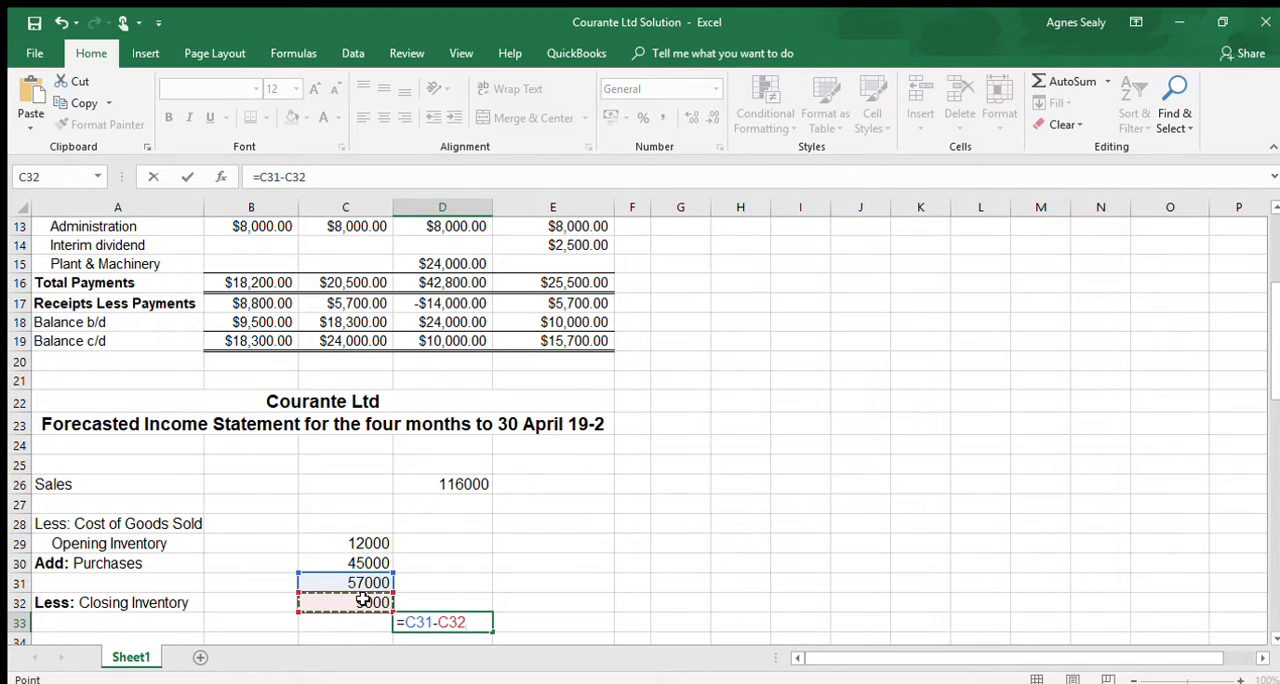
key(Return)
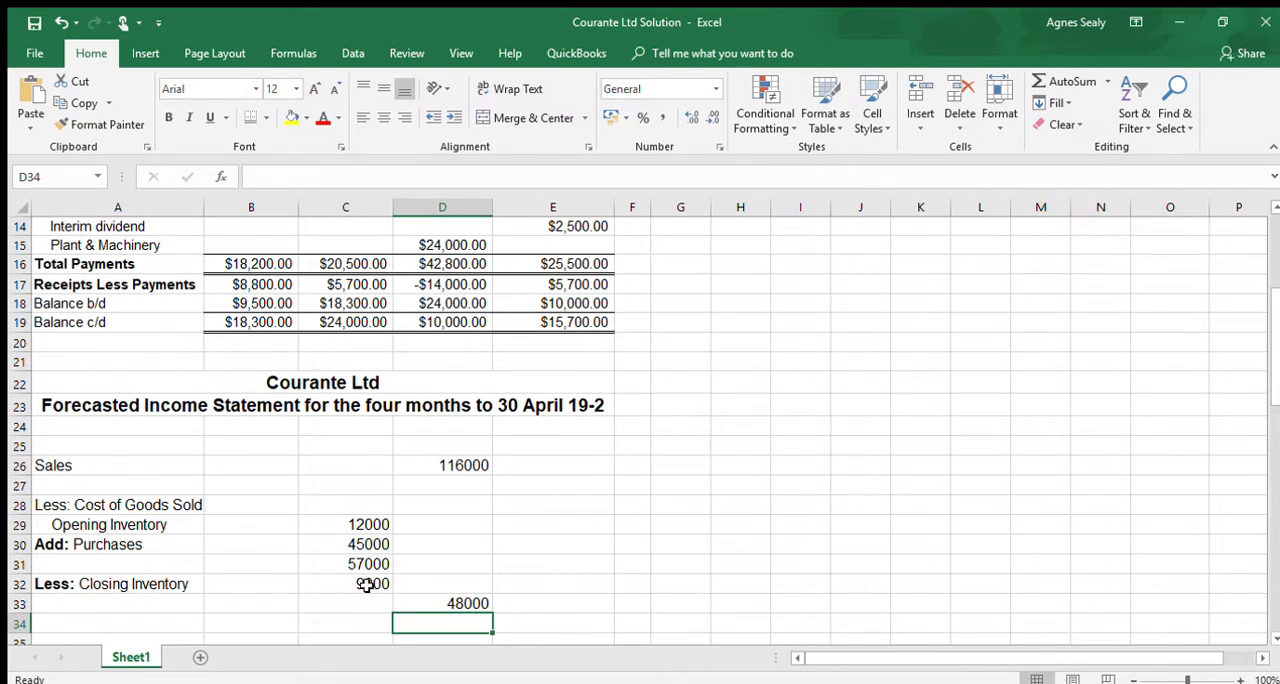
- Enter the indented label "Cost of Goods Sold" in A33
click(178, 605)
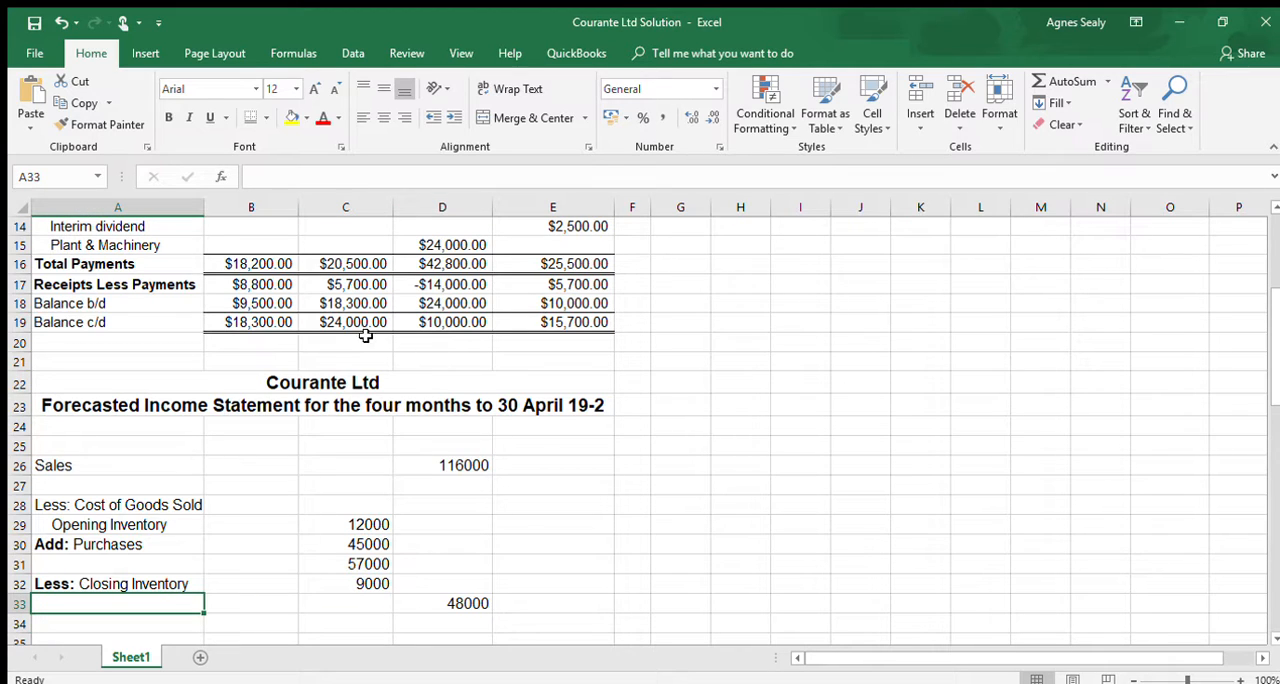
click(453, 118)
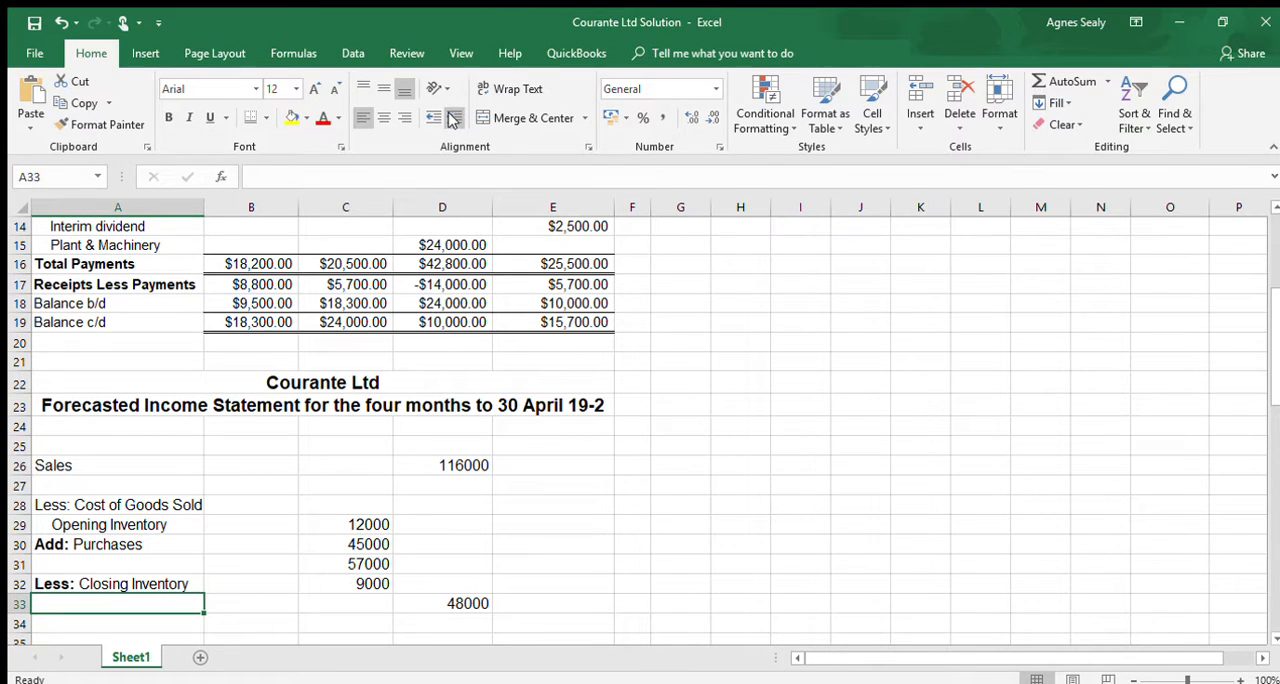
text(Cost of go)
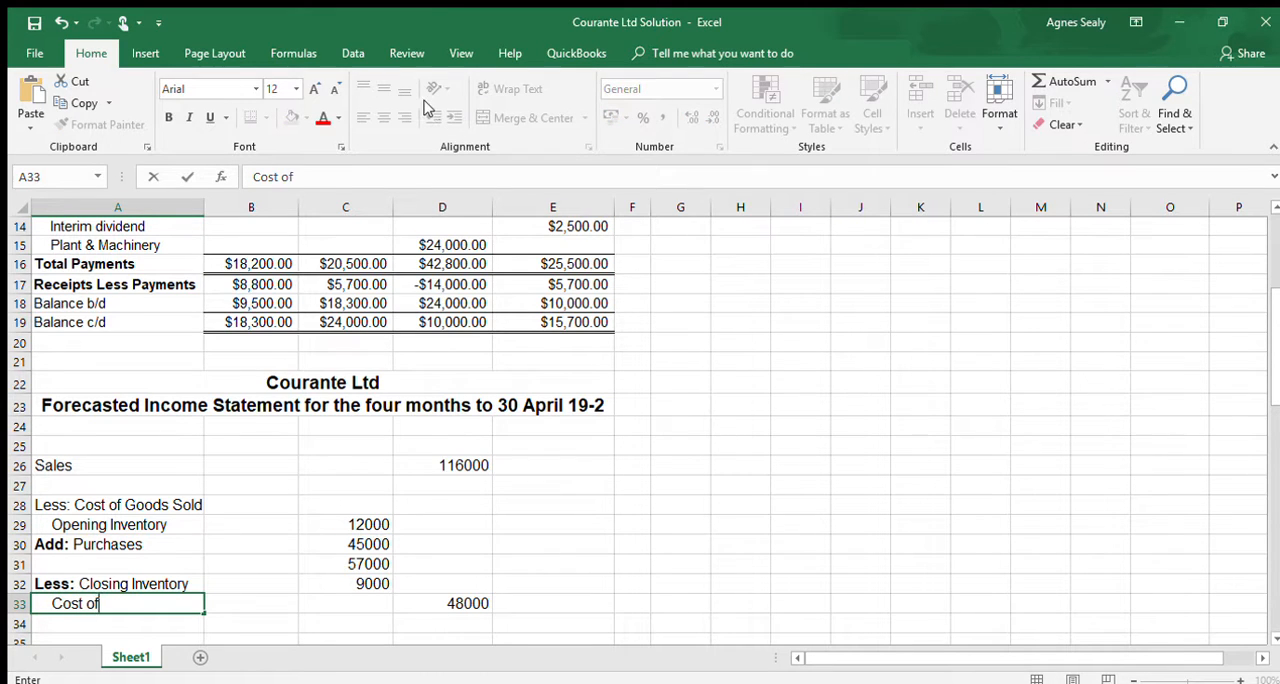
key(BackSpace)
key(BackSpace)
text(Goods Sold)
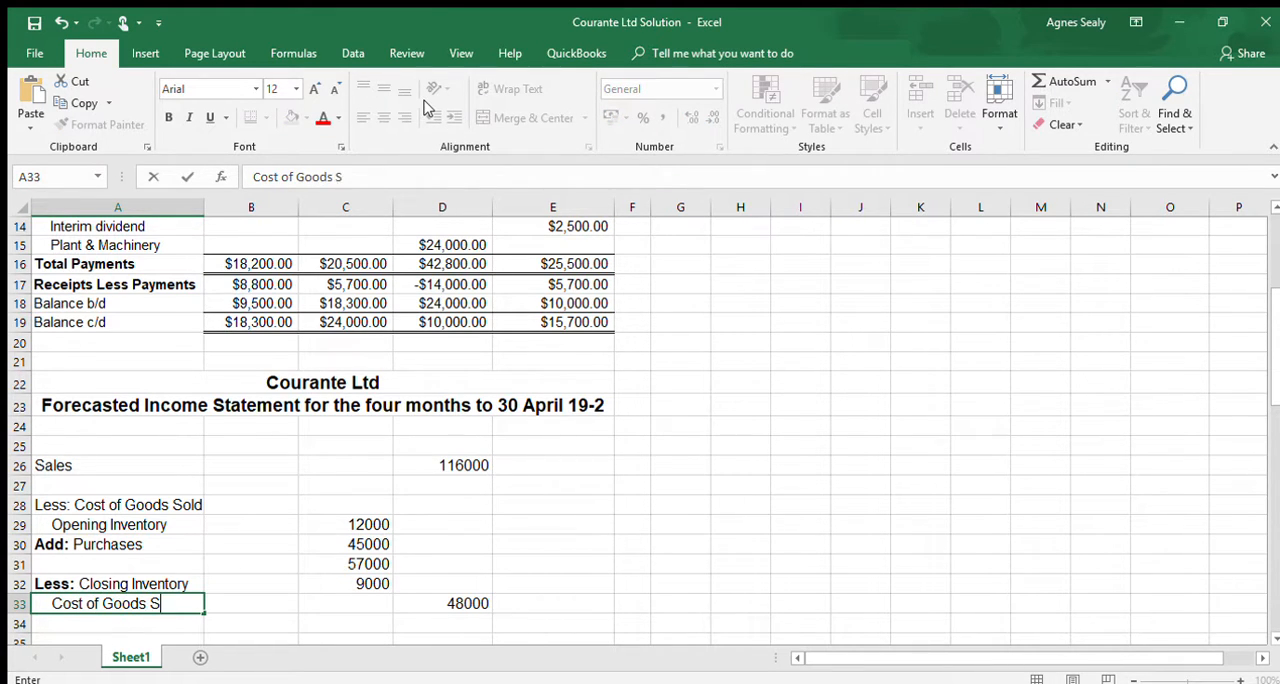
- Subtract the cost of goods sold from sales in D34 with the formula =D26-D33
click(462, 627)
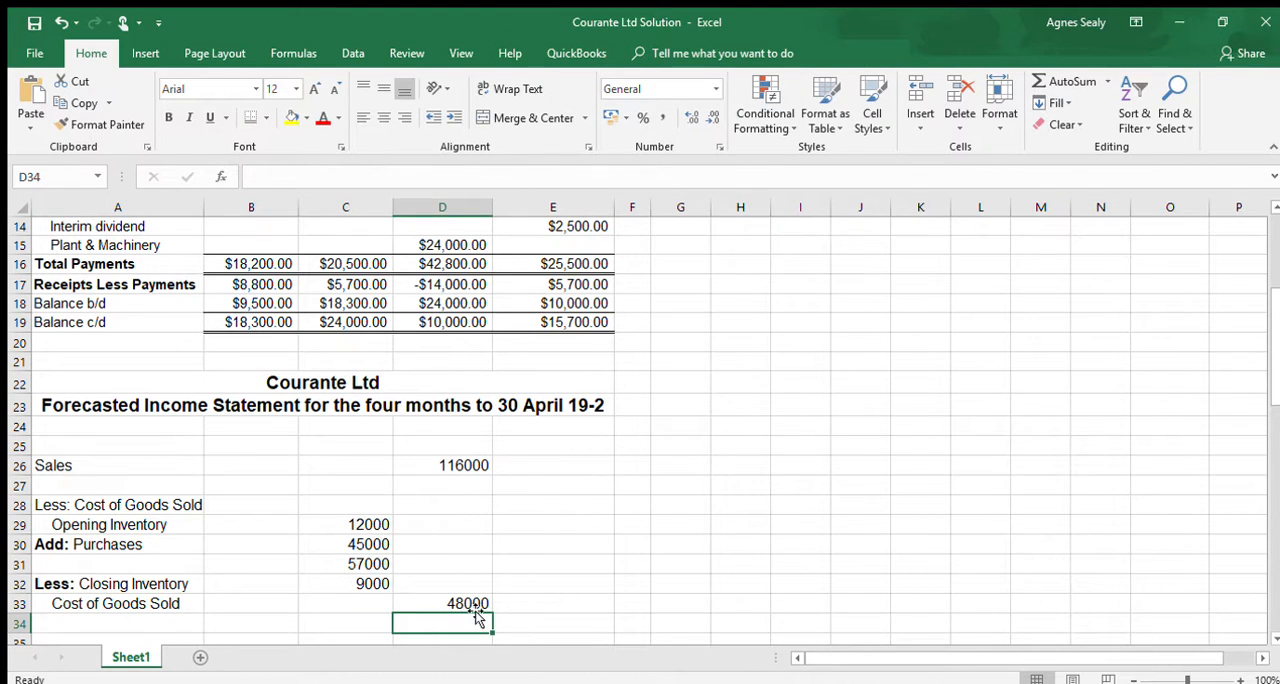
text(=)
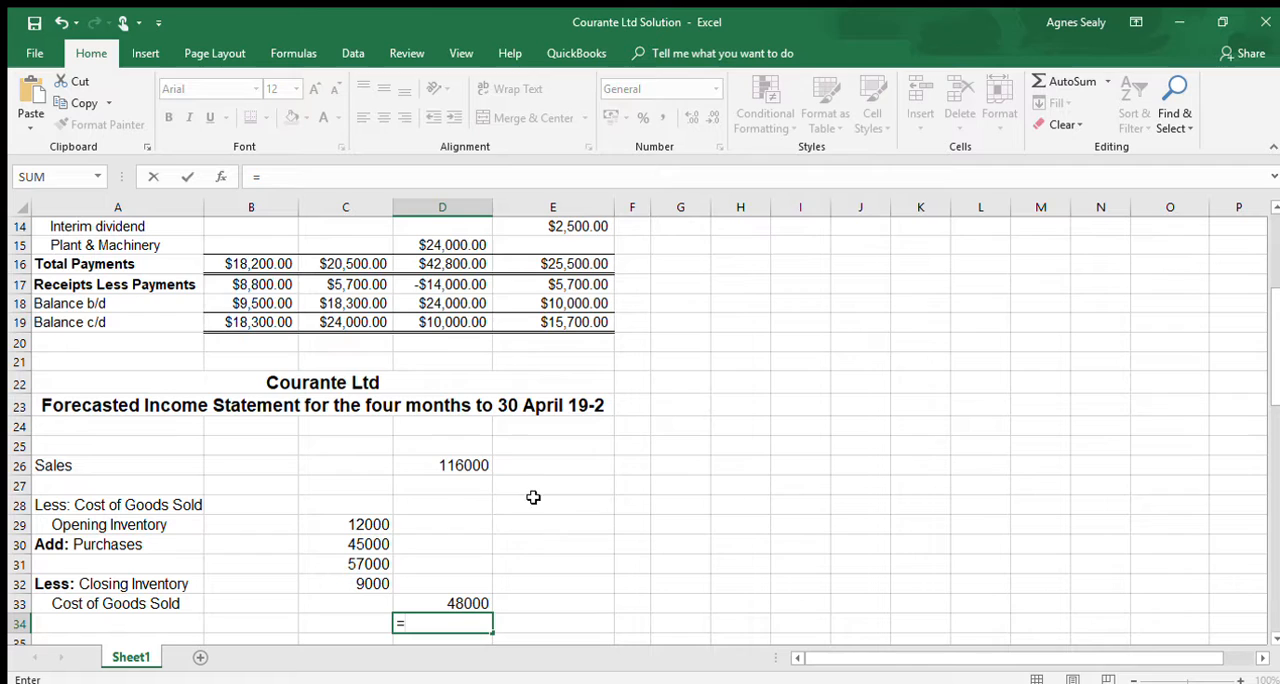
click(468, 465)
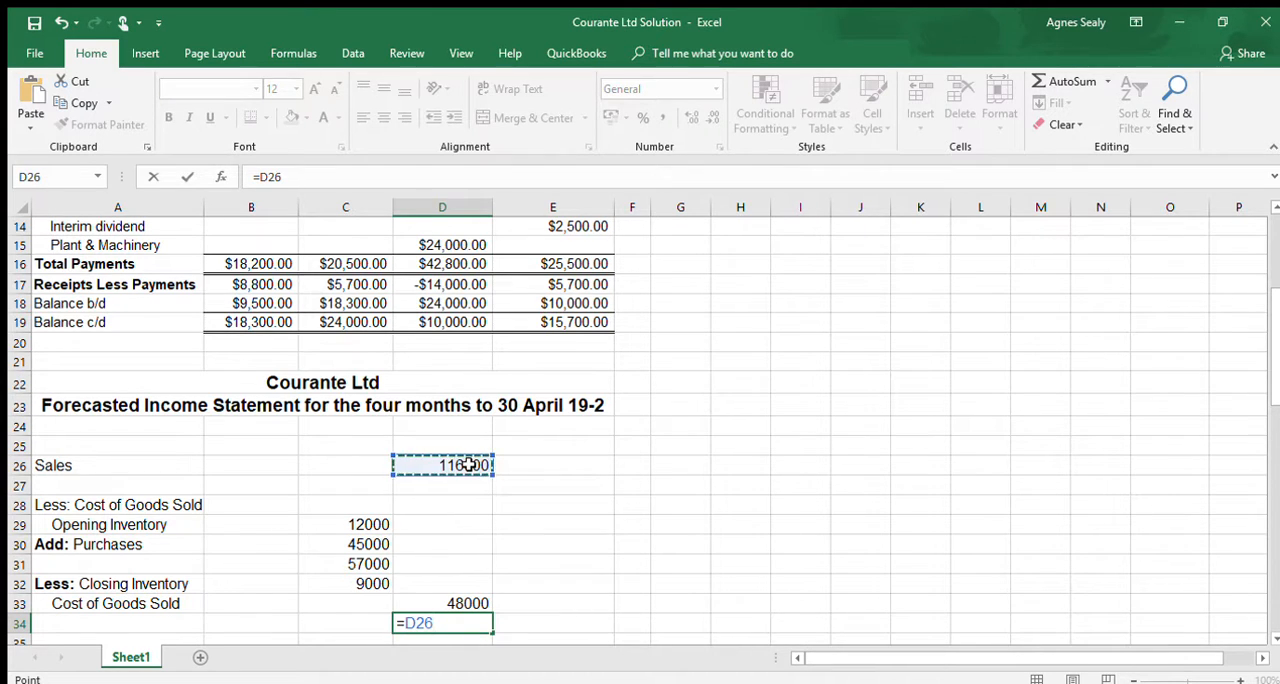
text(-)
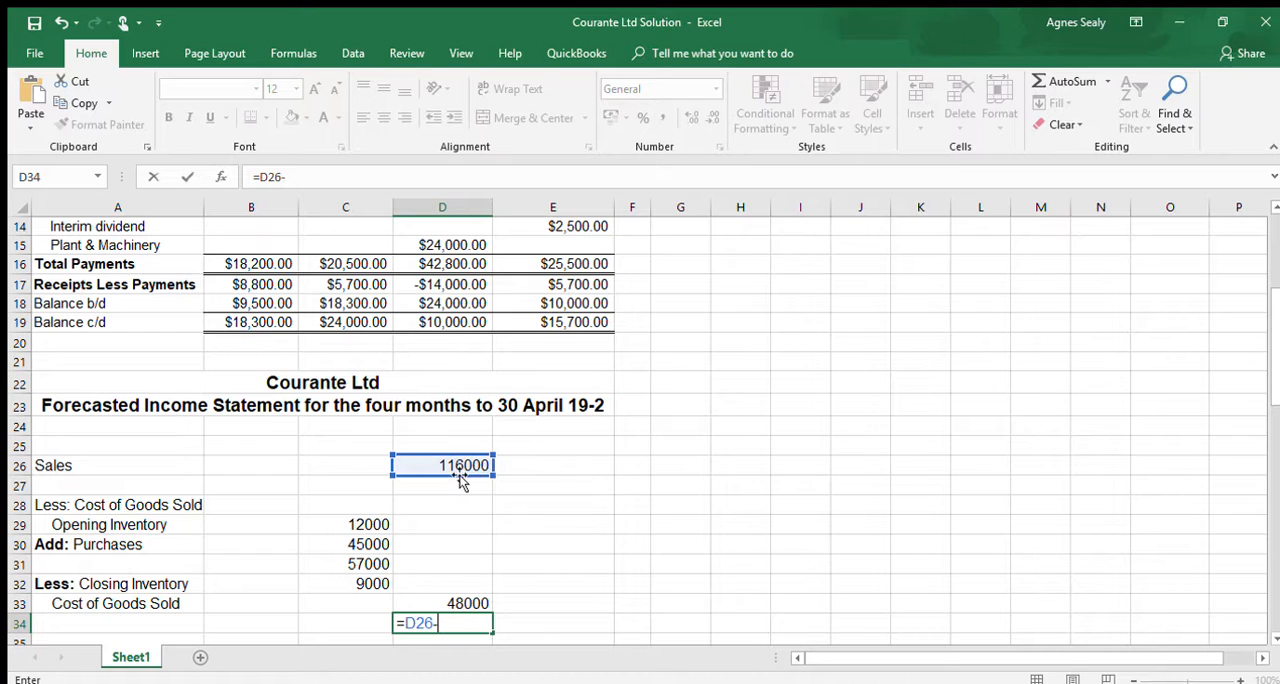
click(470, 601)
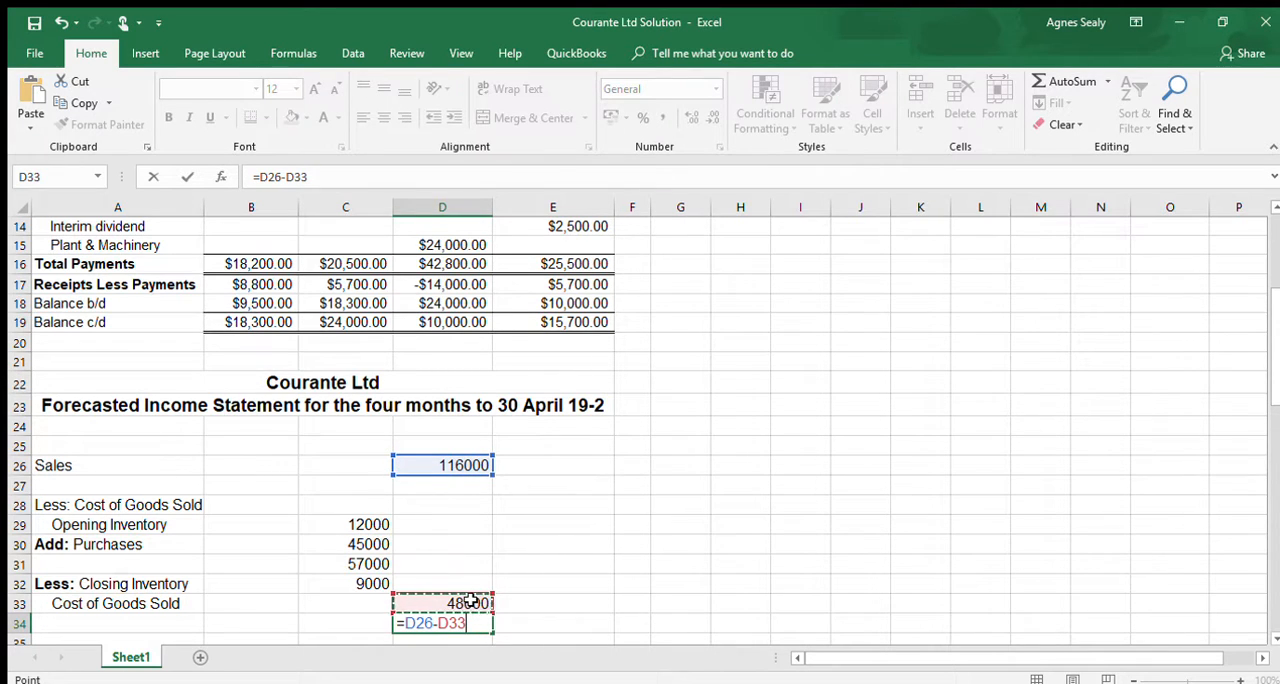
key(Return)
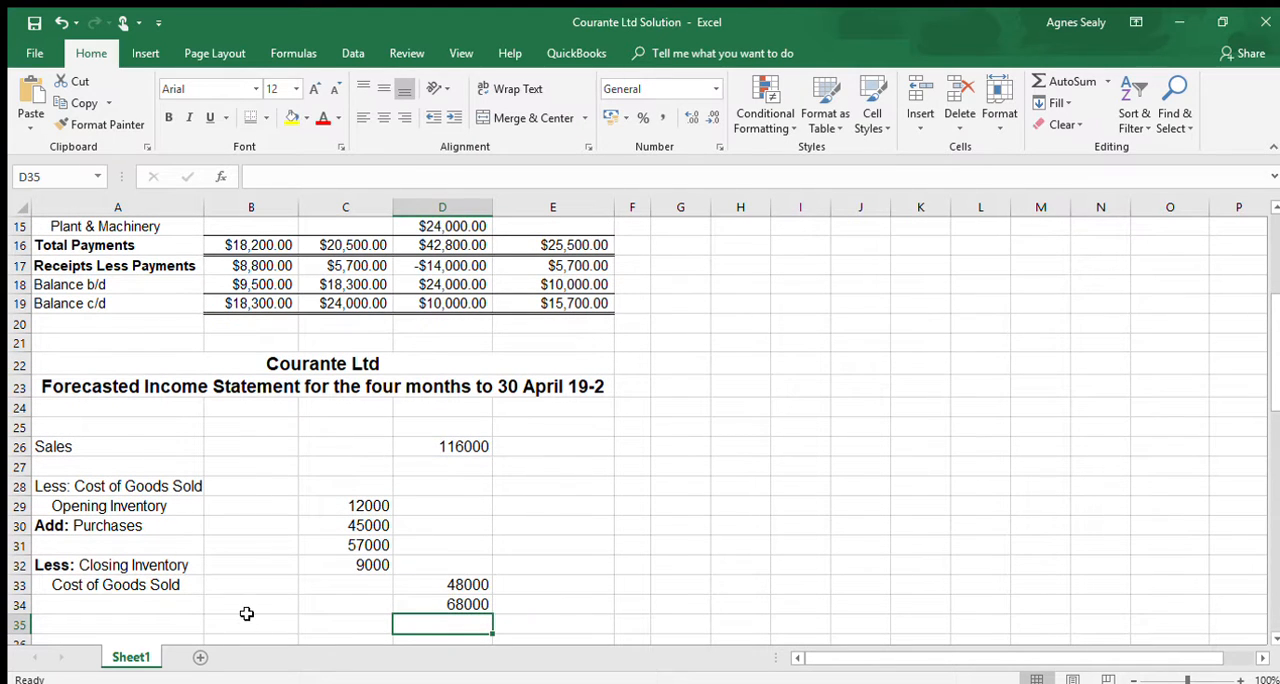
- Enter the label "Gross Profit" in bold in A34
click(158, 607)
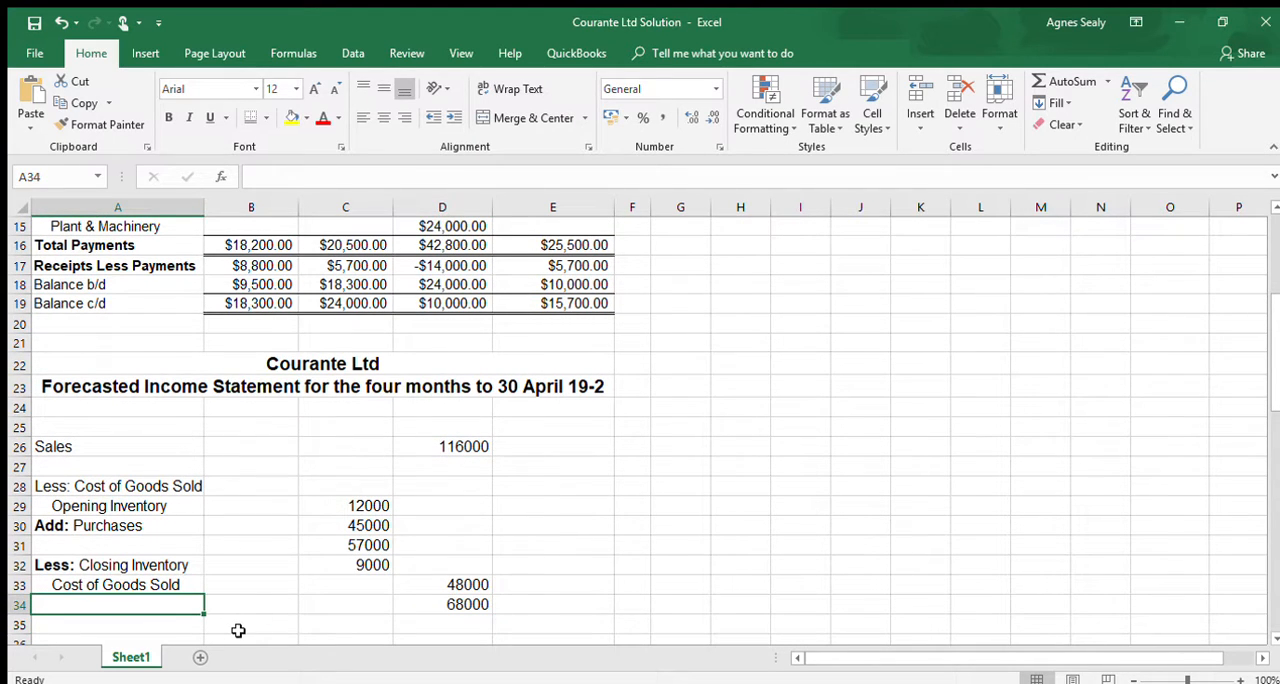
key(ctrl+b)
text(Gros)
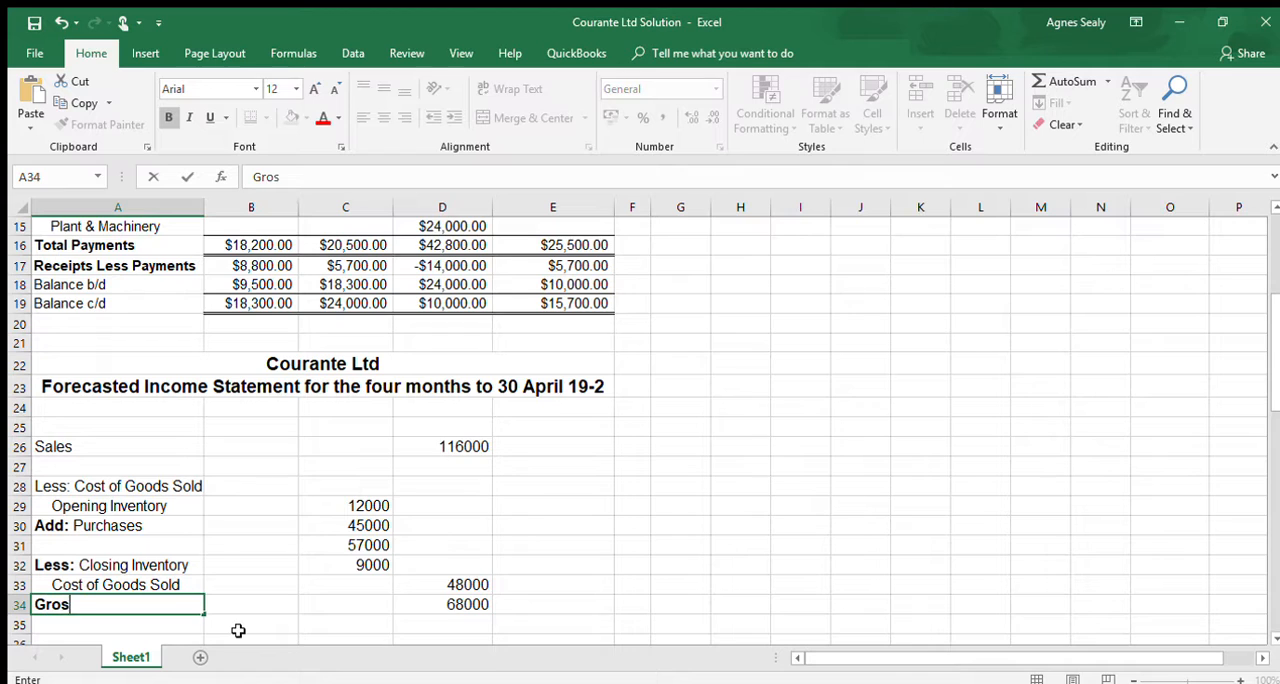
text(s Profit)
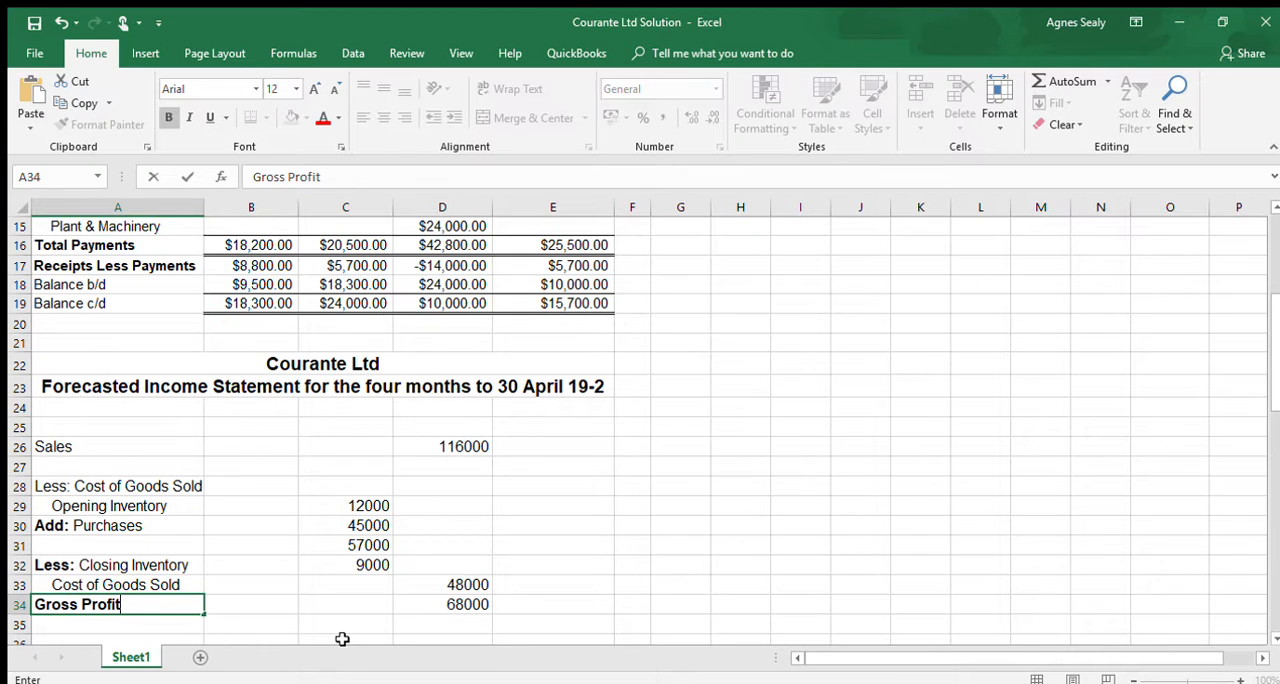
- Enter the bold heading "Less Expenses" in A36, leaving row 35 blank
scroll(160, 605, down, 1)
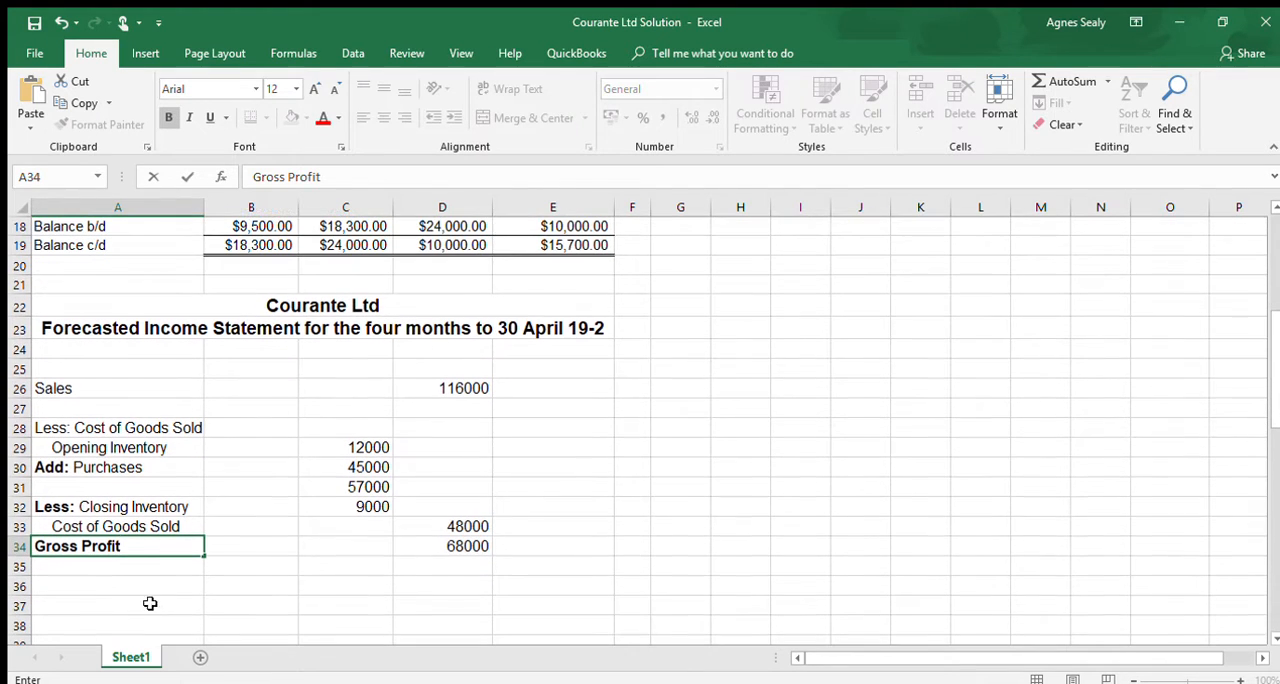
click(104, 590)
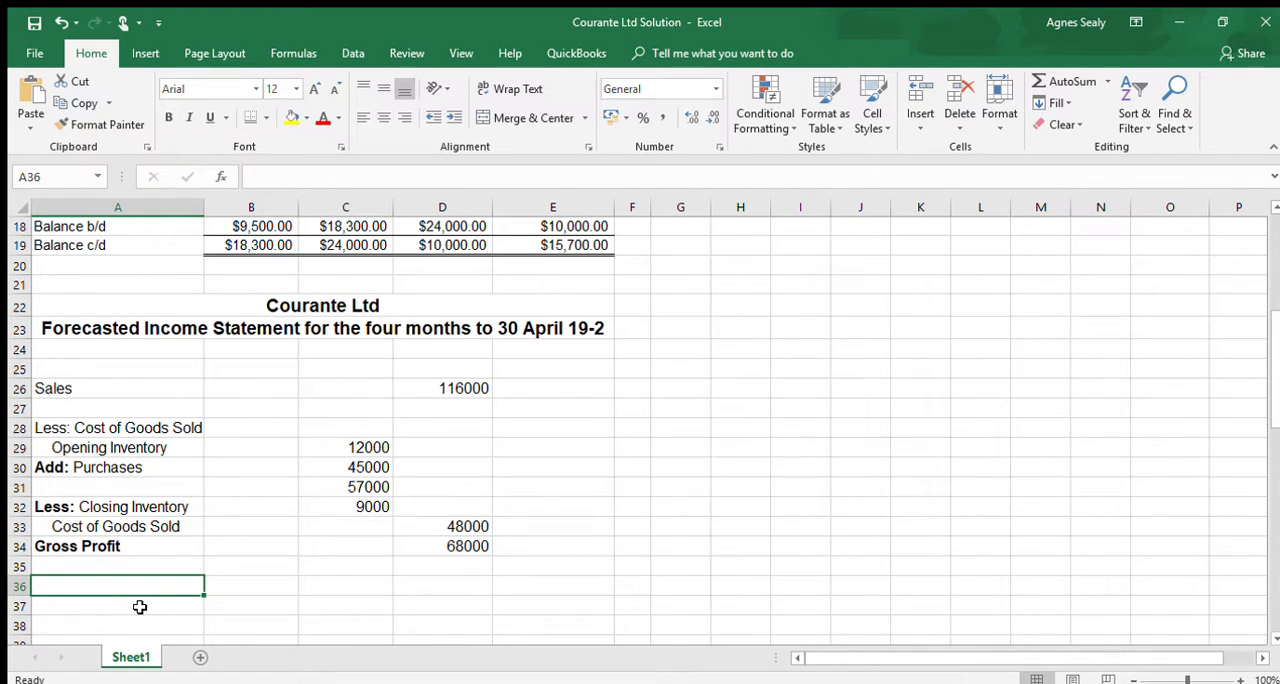
key(ctrl+b)
text(Less E)
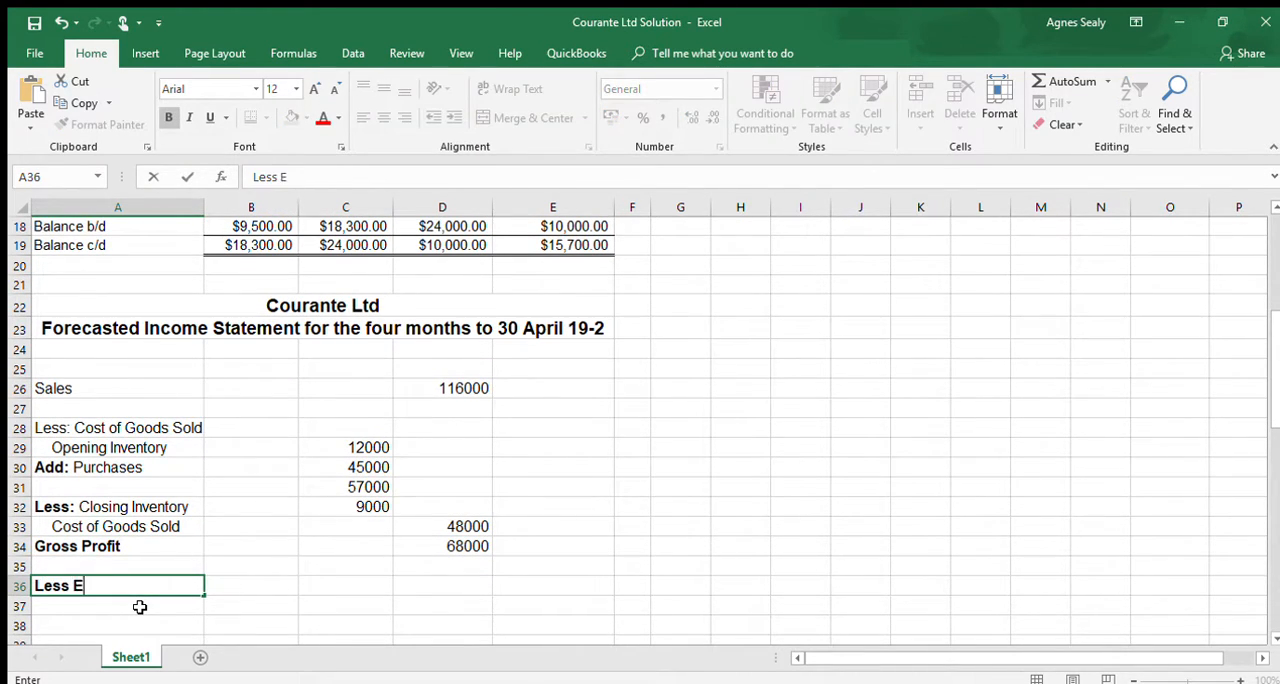
text(xpenses)
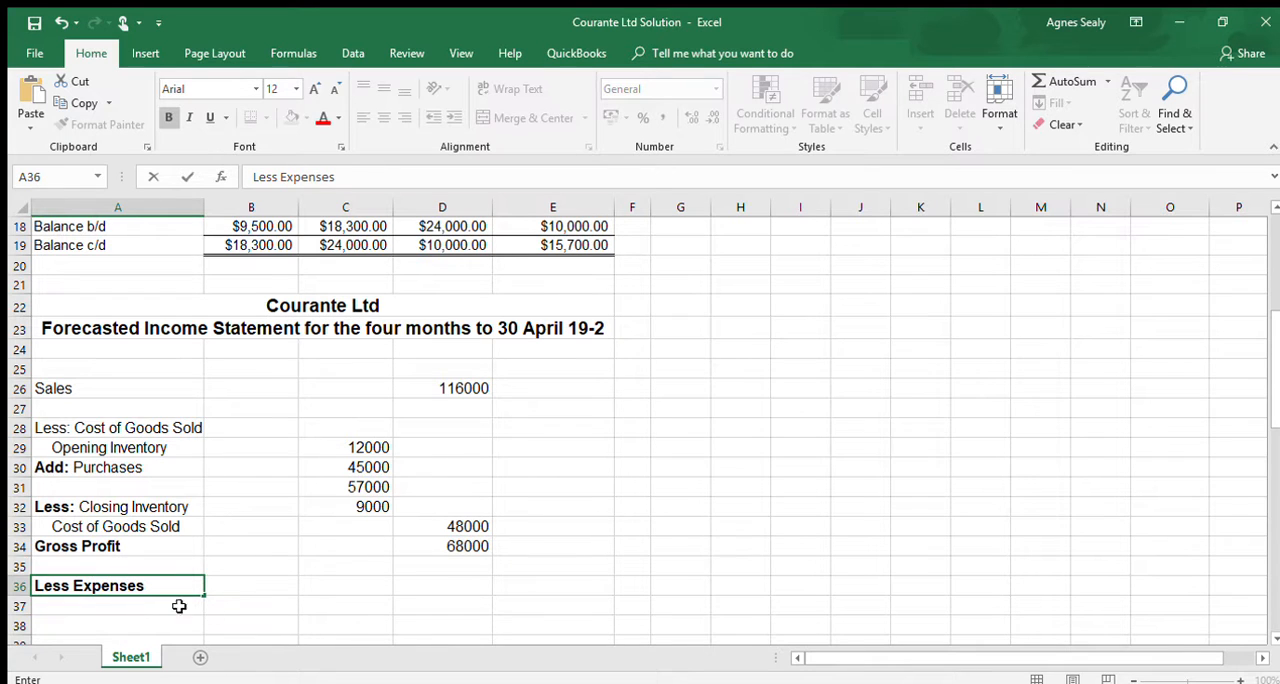
- Enter the indented label "Selling & Distribution" in A37 under the expenses heading
click(174, 608)
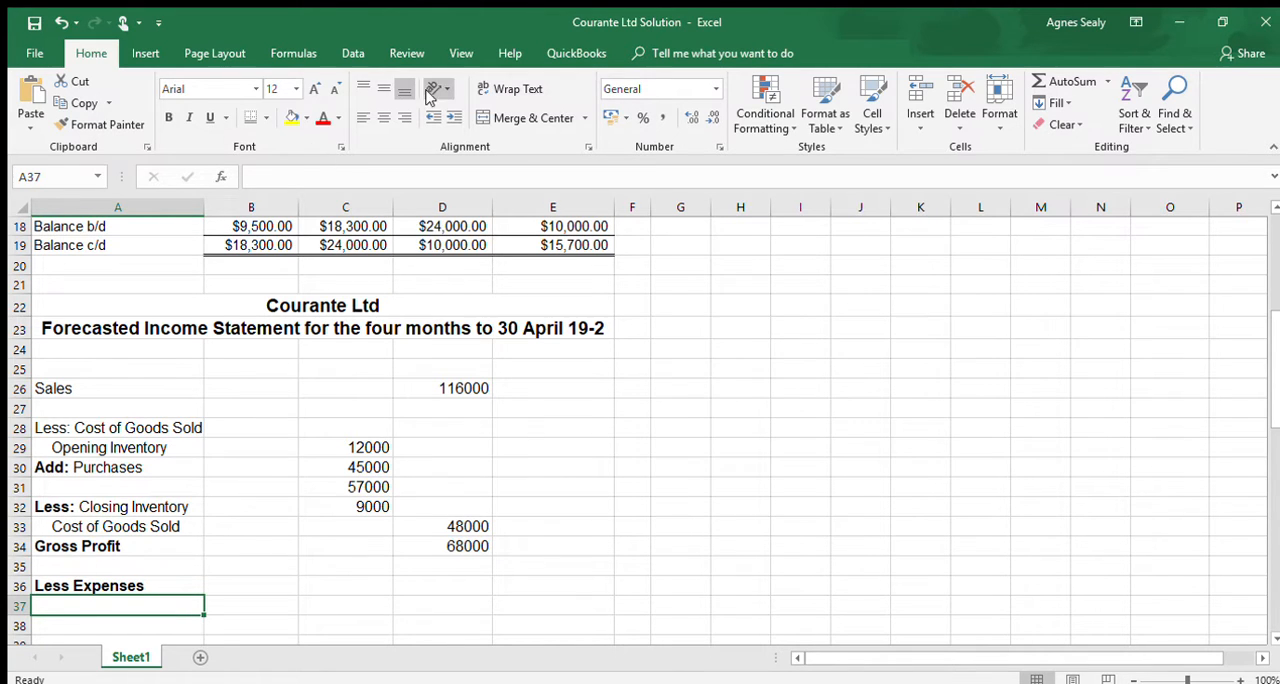
click(450, 117)
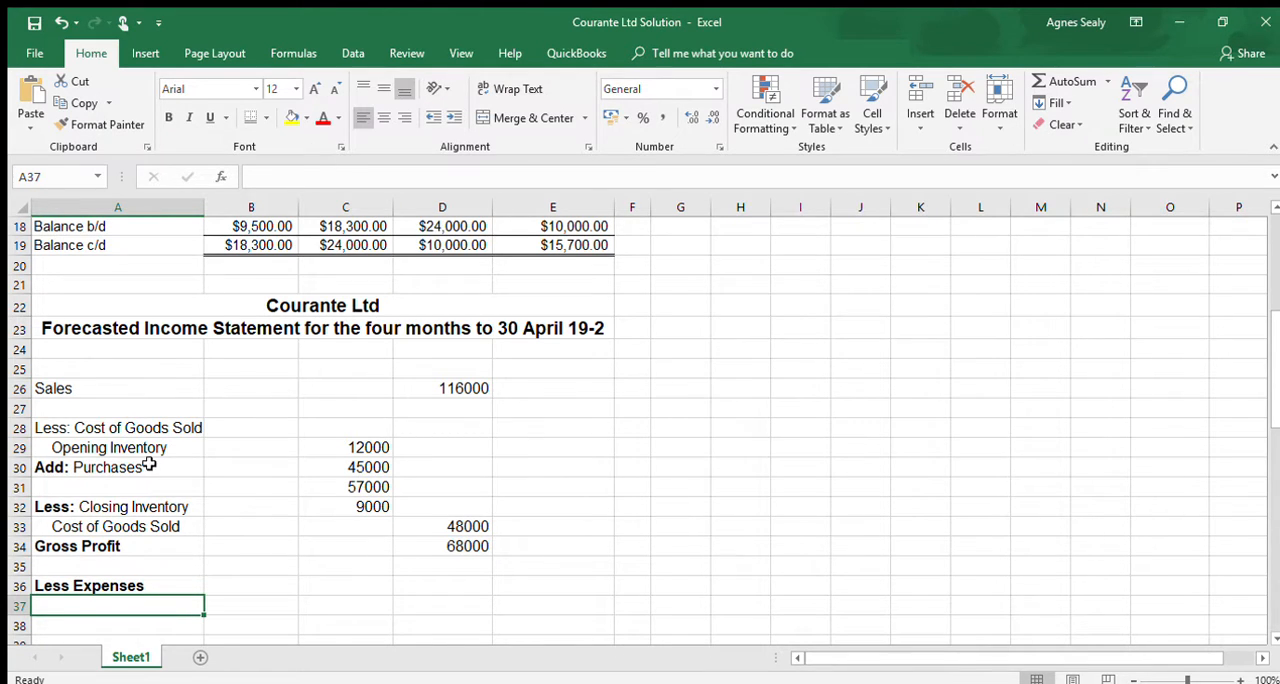
text(Sell)
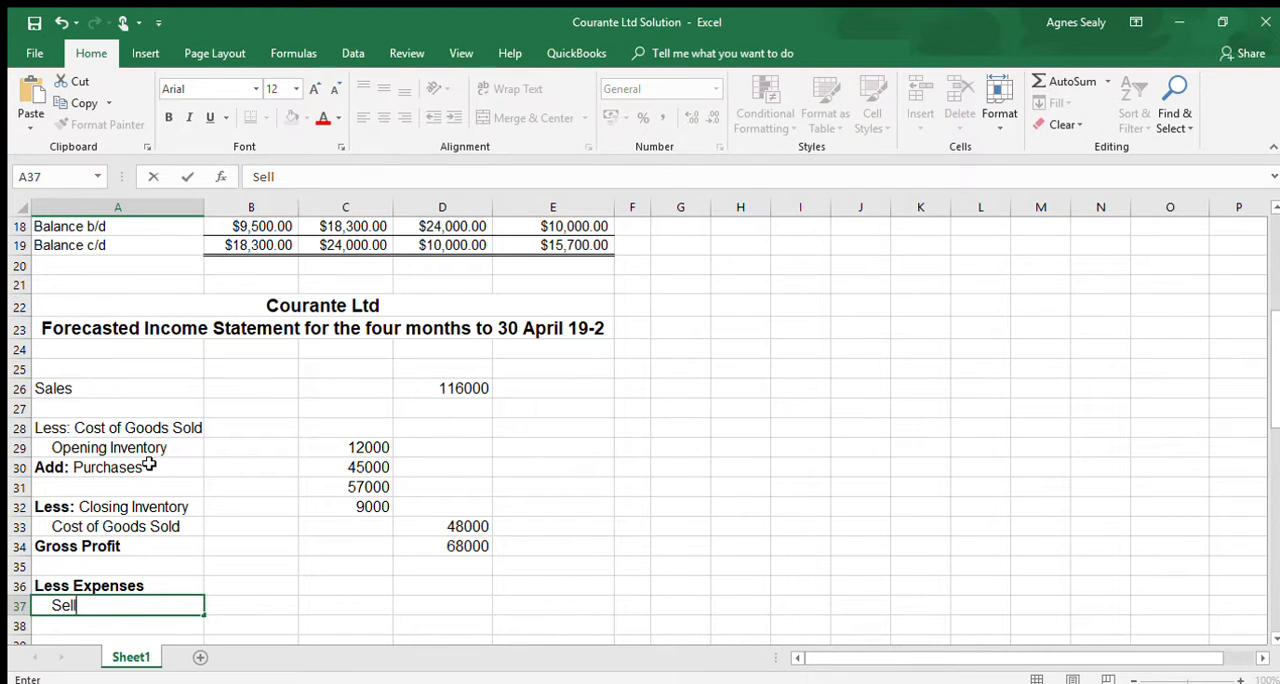
text(ing & )
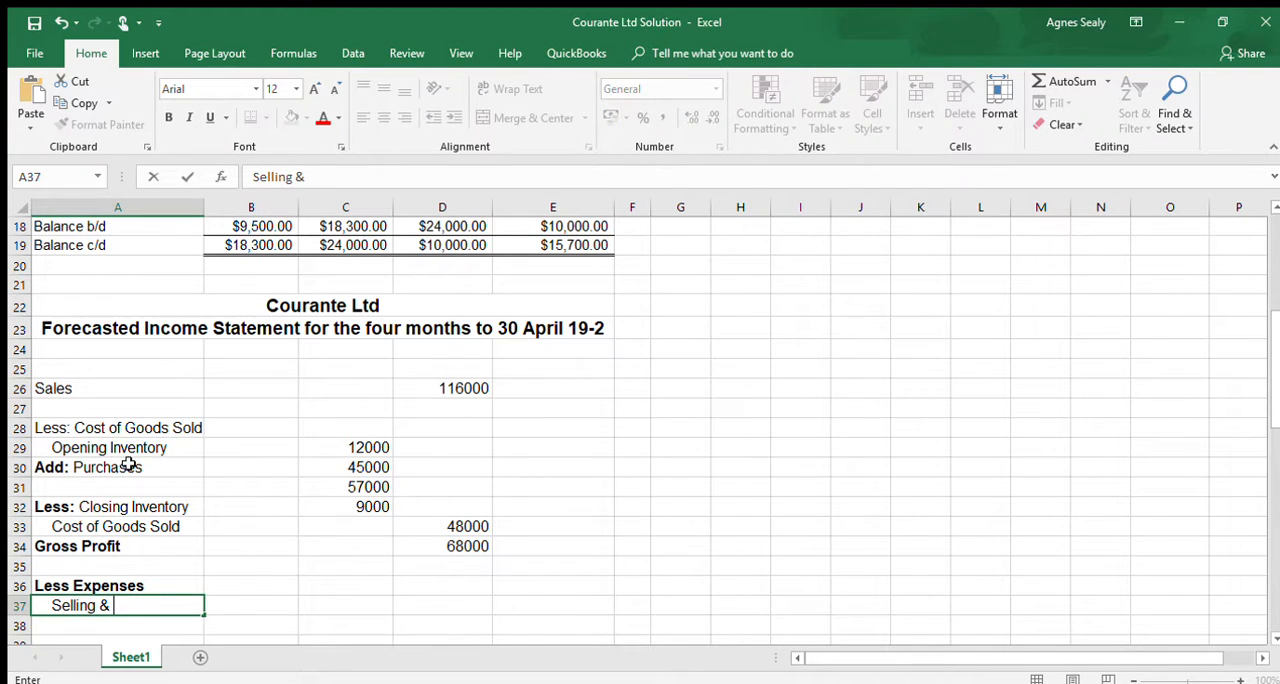
text(Distribution)
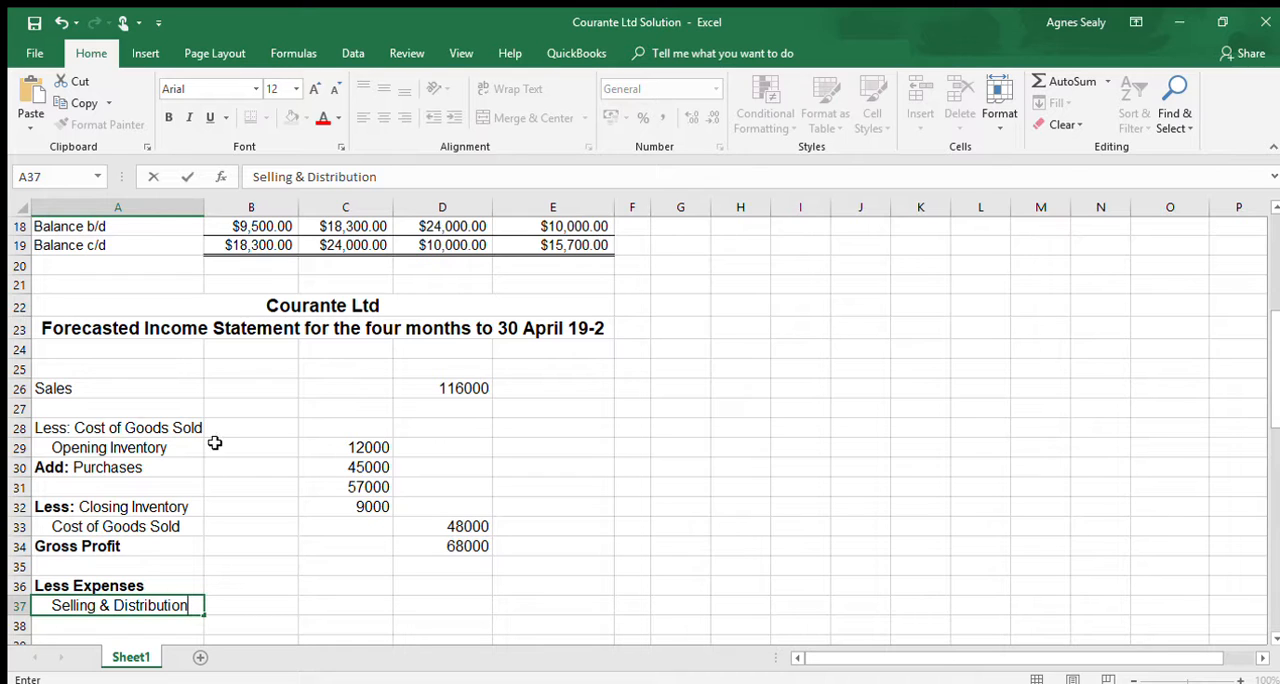
- Add the four months' selling and distribution expenses in G36, beside the statement, with the formula =2500+2800+3000+3300
click(340, 600)
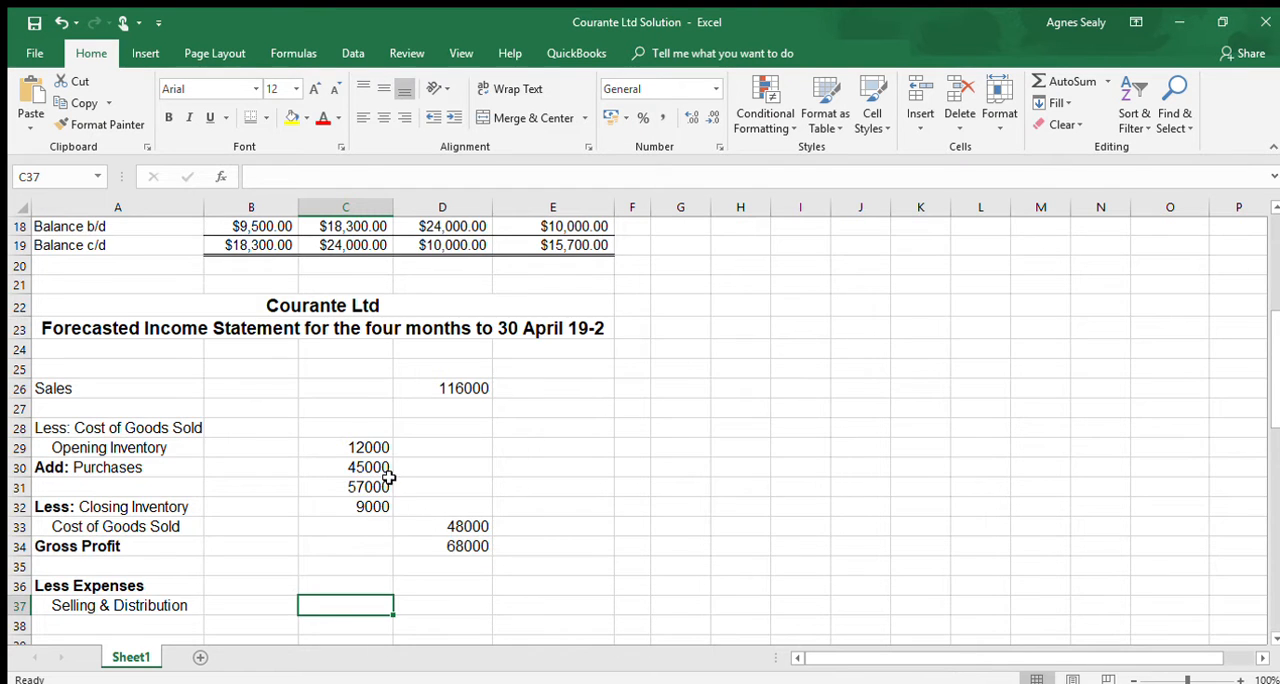
scroll(388, 478, up, 3)
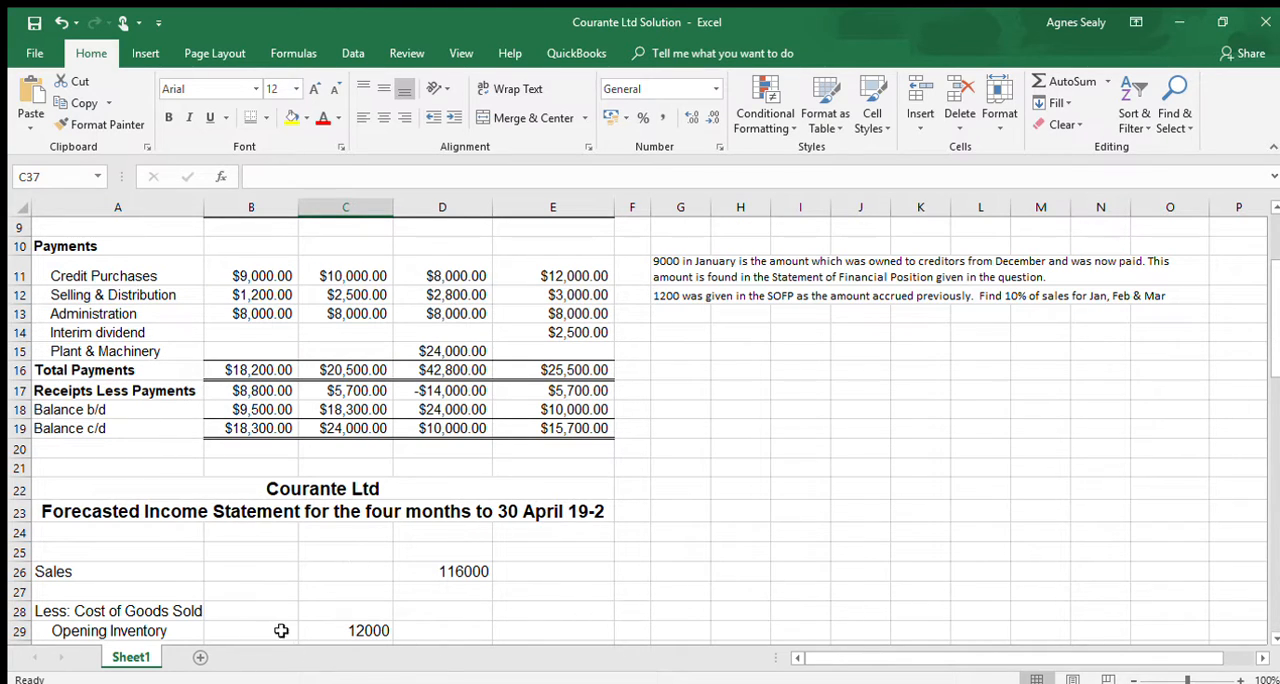
click(750, 643)
click(742, 630)
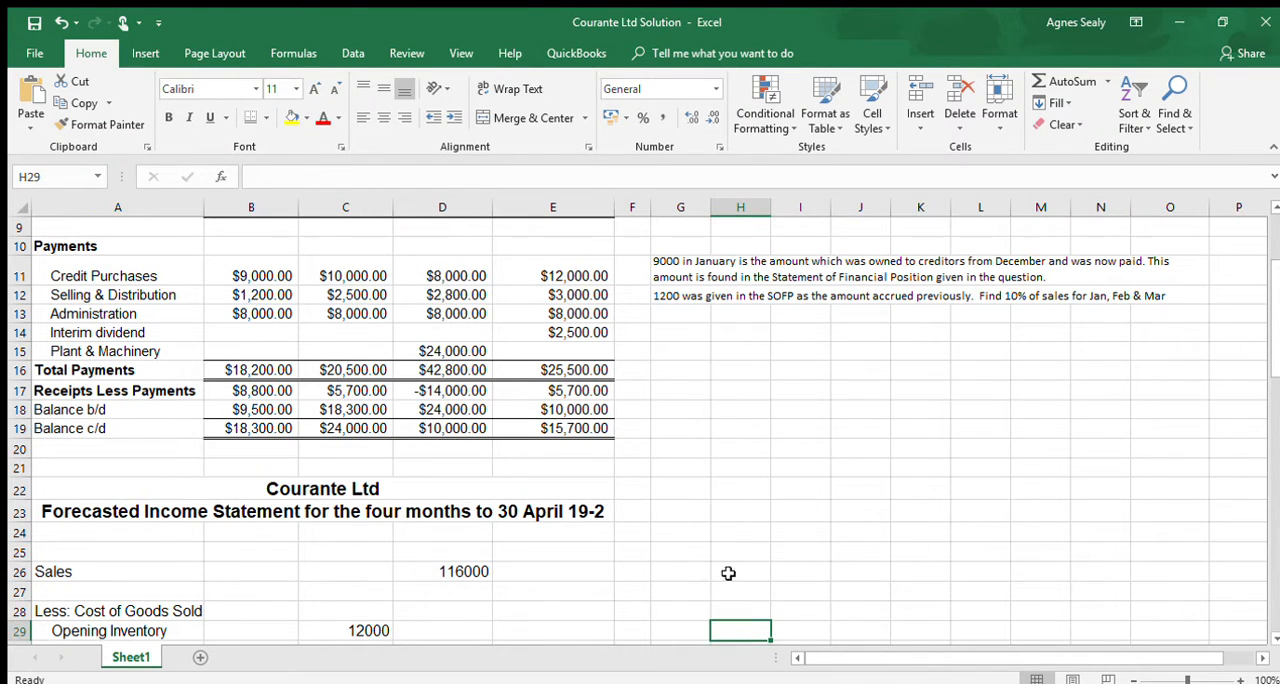
scroll(732, 574, down, 3)
scroll(730, 560, down, 1)
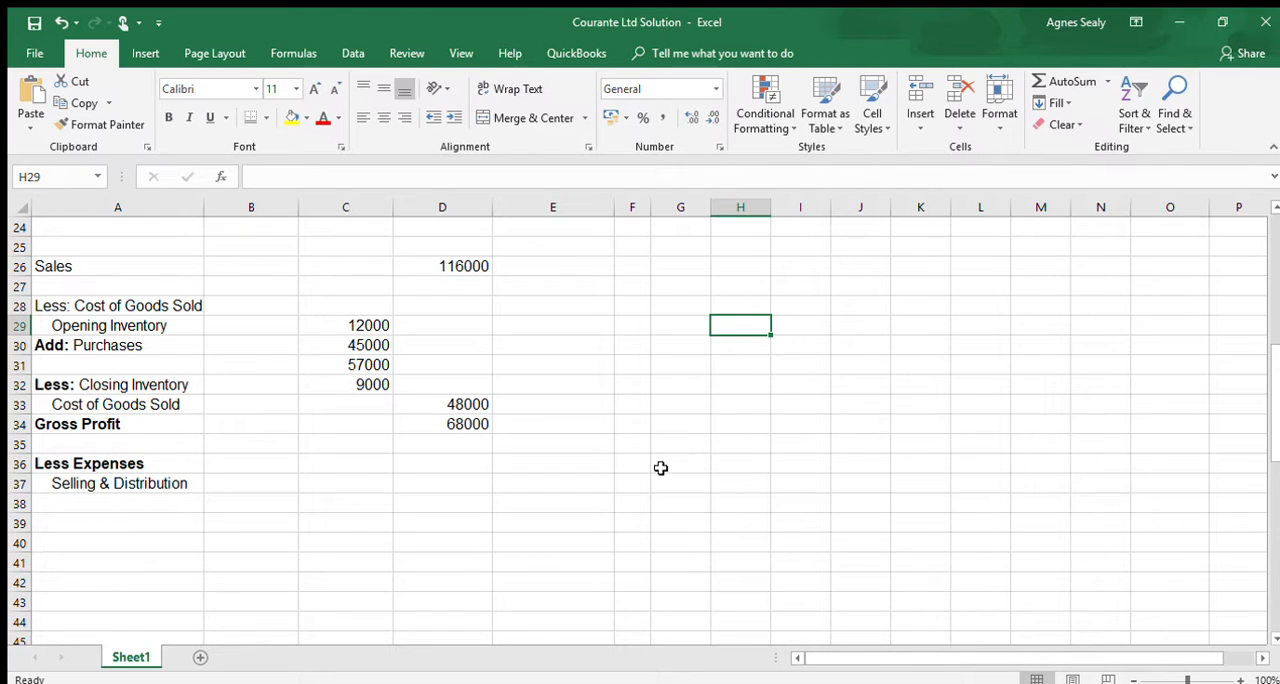
click(686, 461)
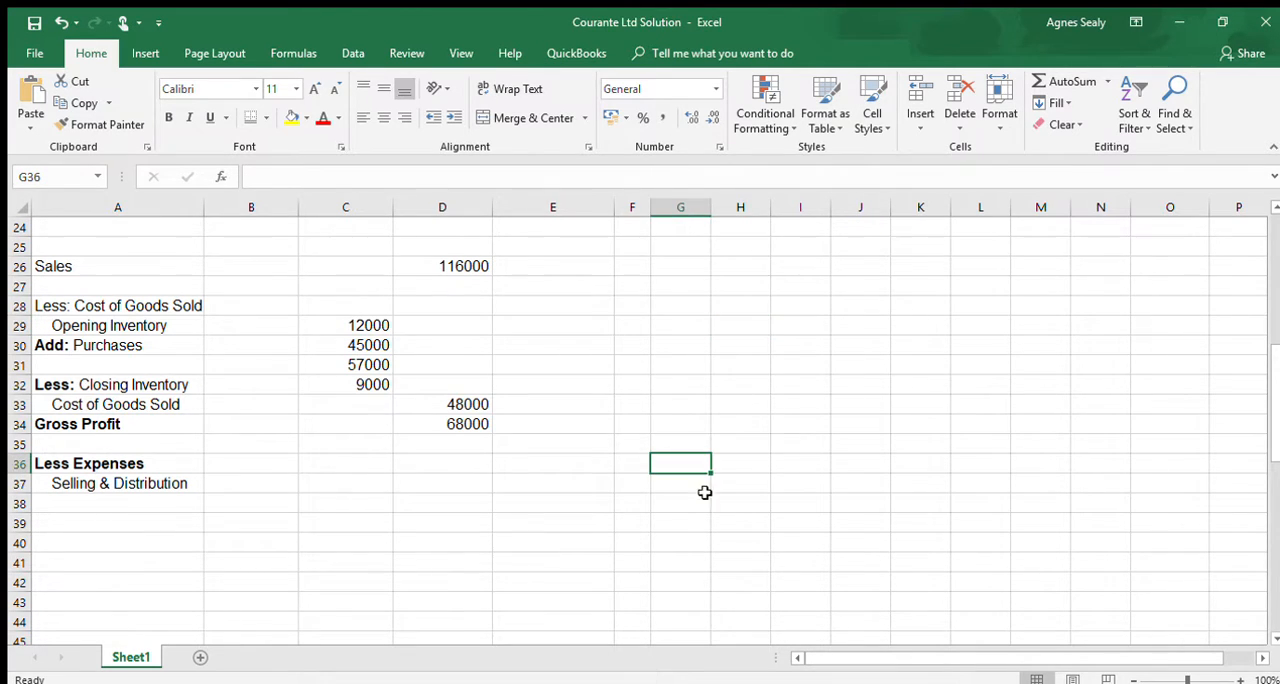
text(=2500)
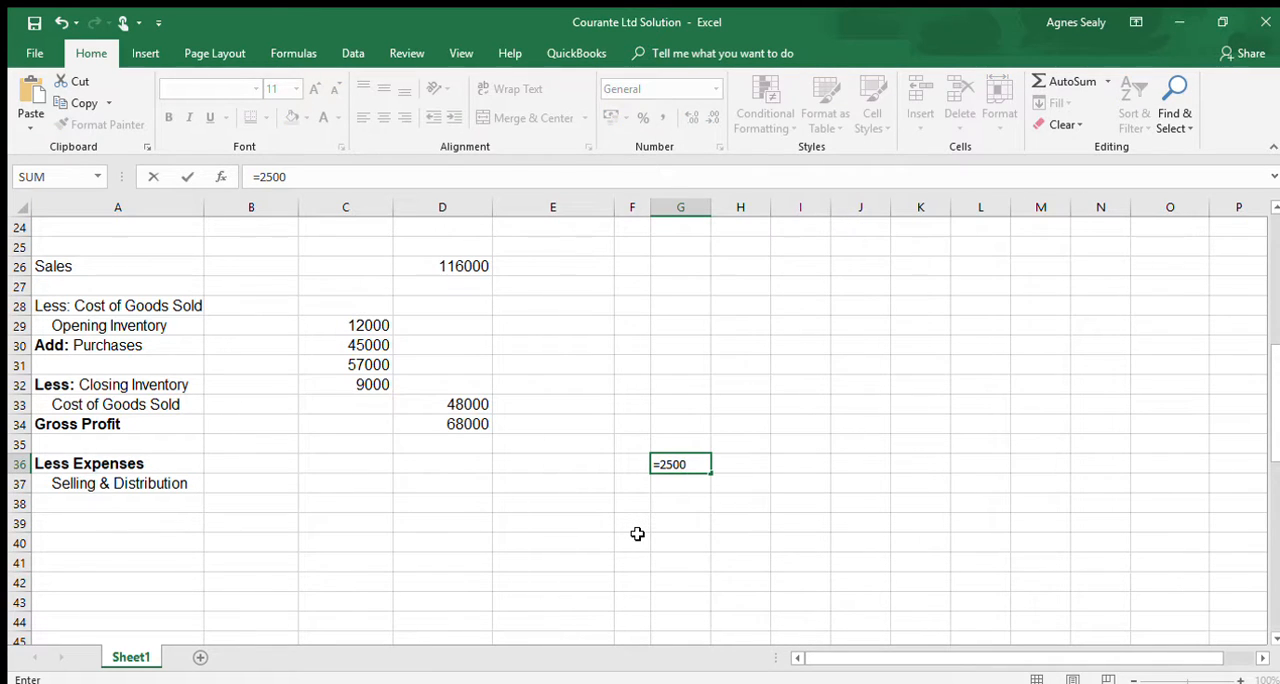
text(+2800+3)
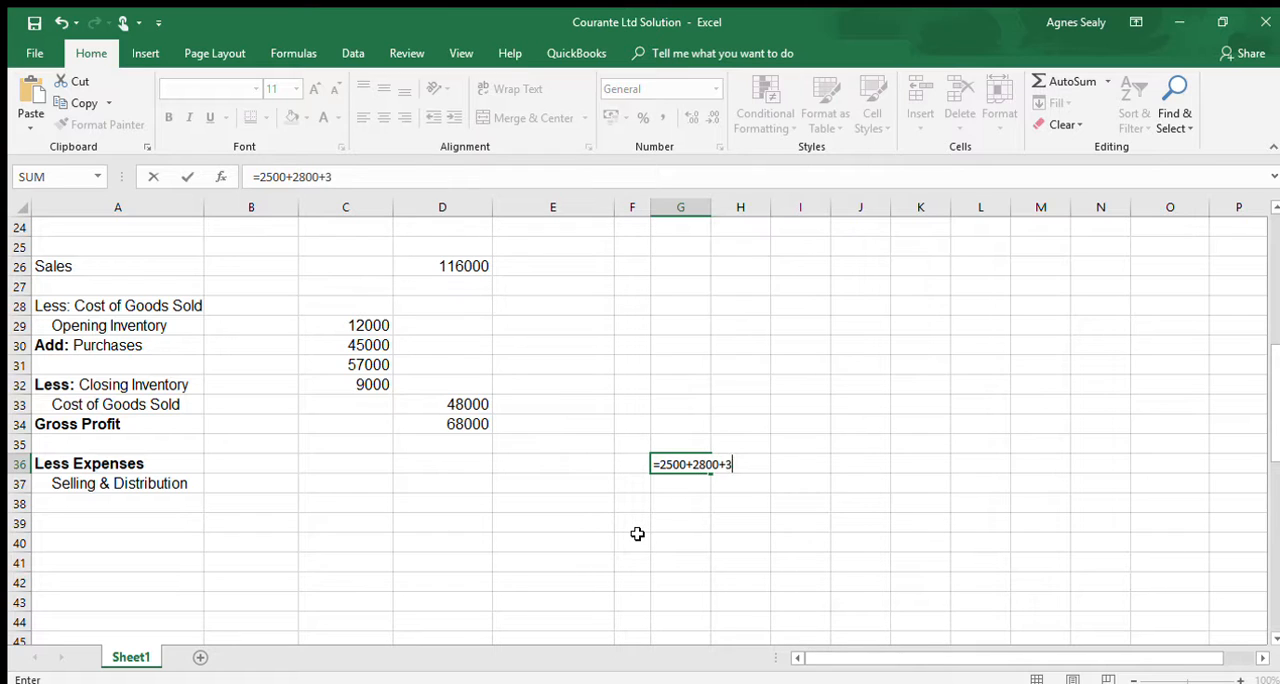
text(000+3300)
key(Return)
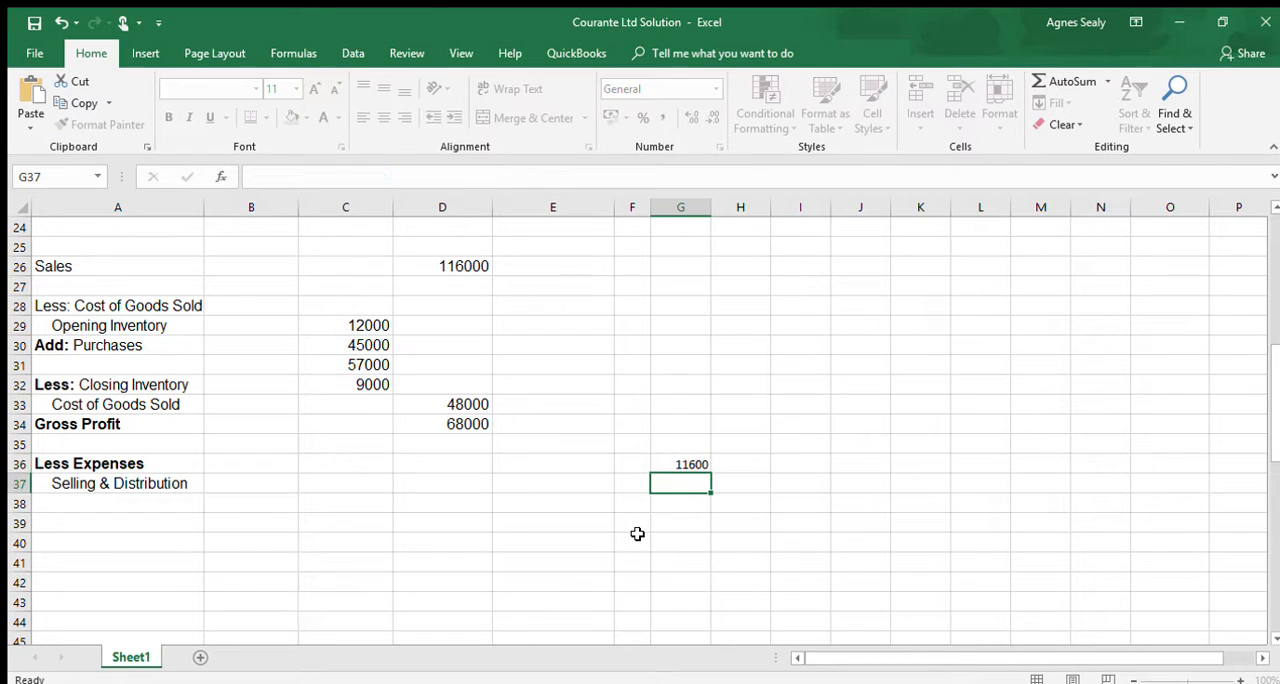
click(695, 462)
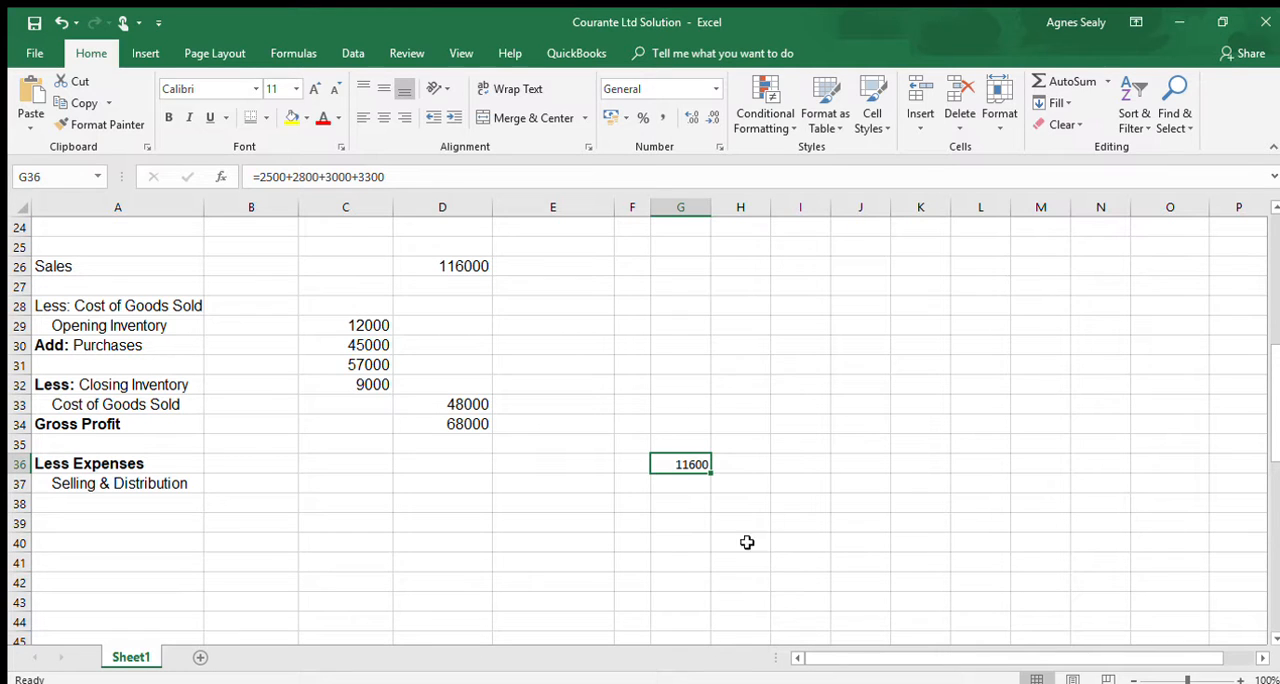
click(787, 461)
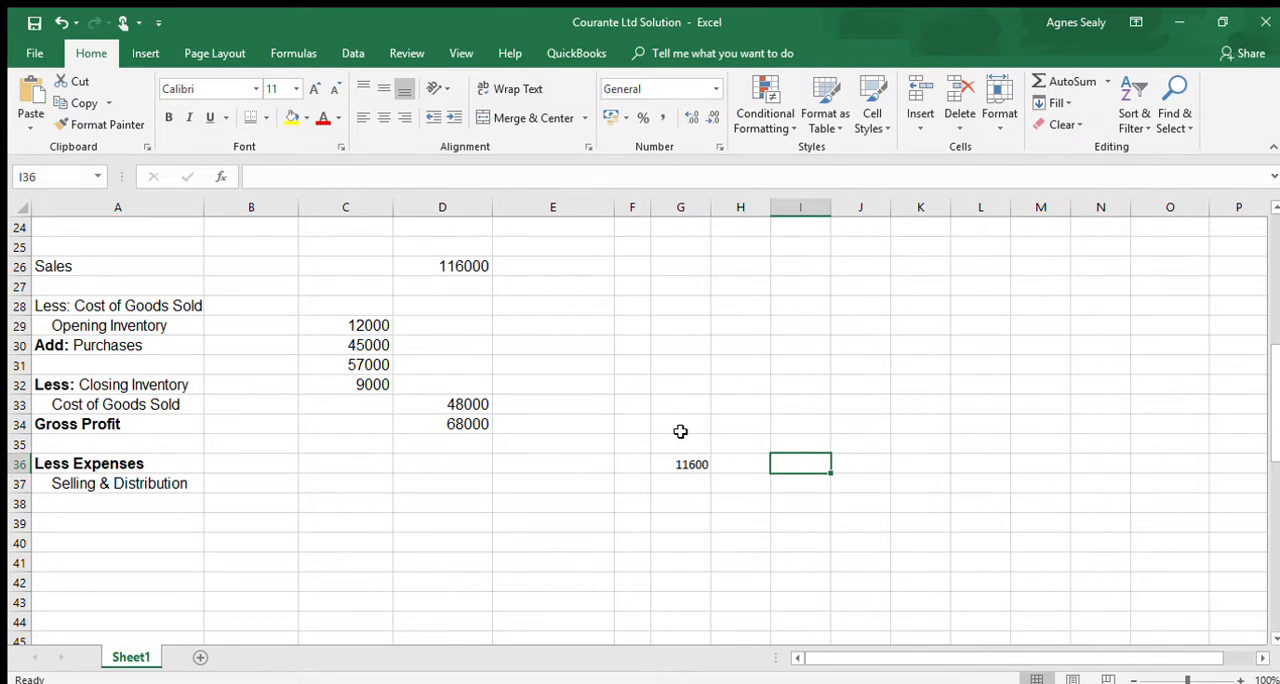
- Enter the working label "freehold premises Depreciation" in G38
click(666, 503)
text(free)
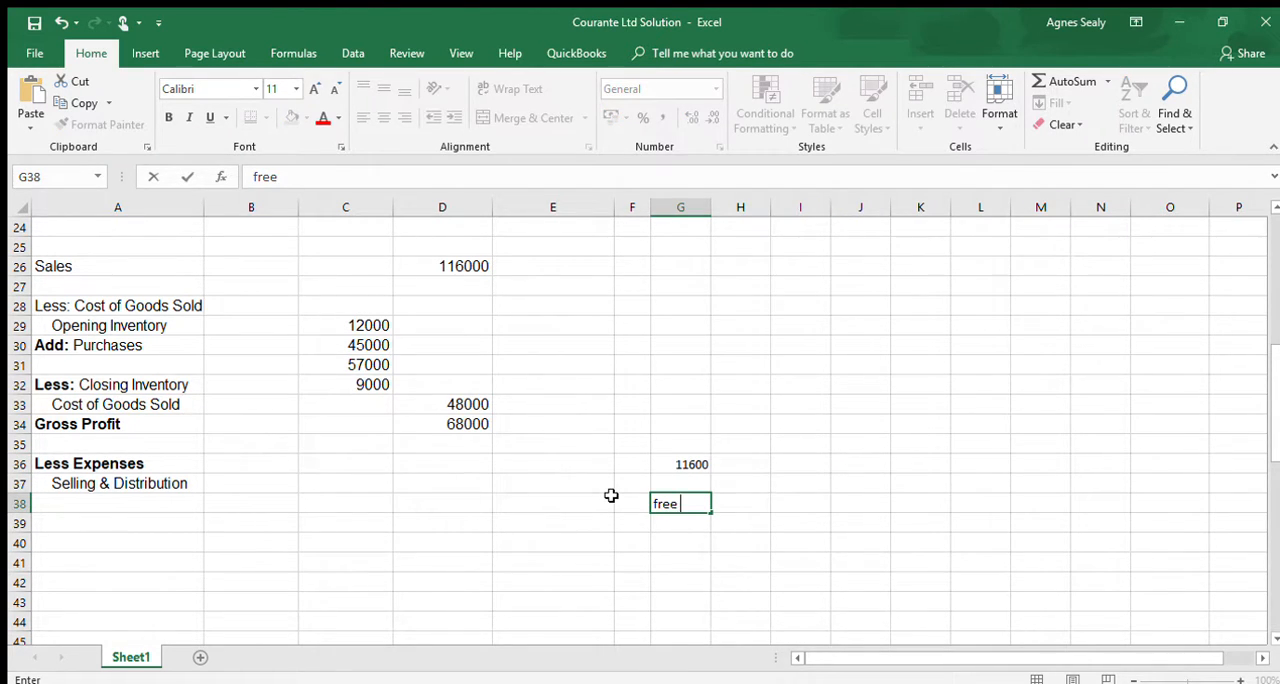
text( hold premises)
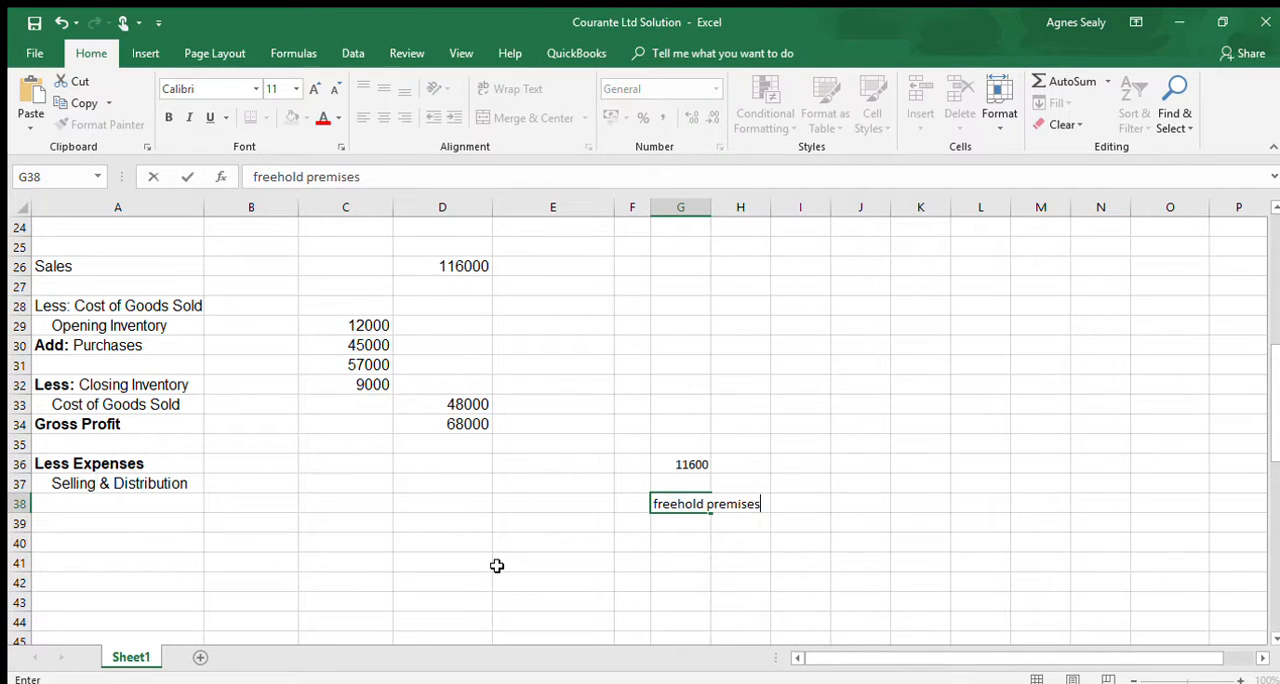
text( Deprec)
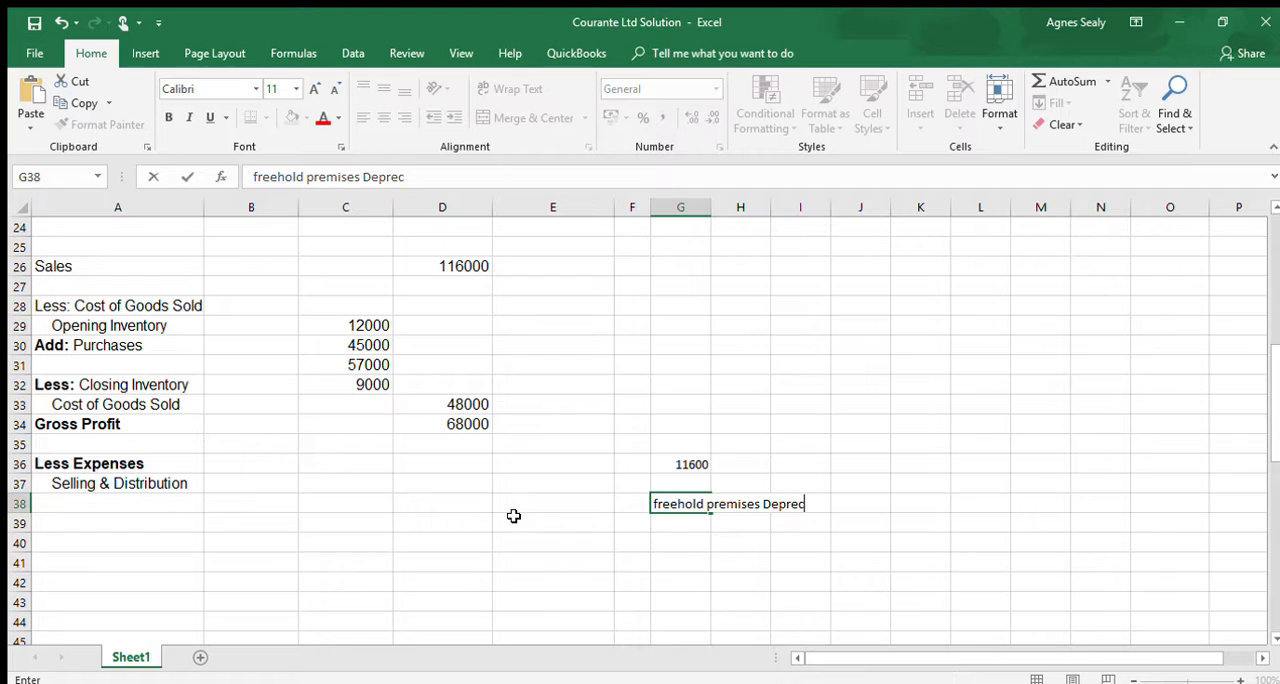
text(iation)
click(528, 578)
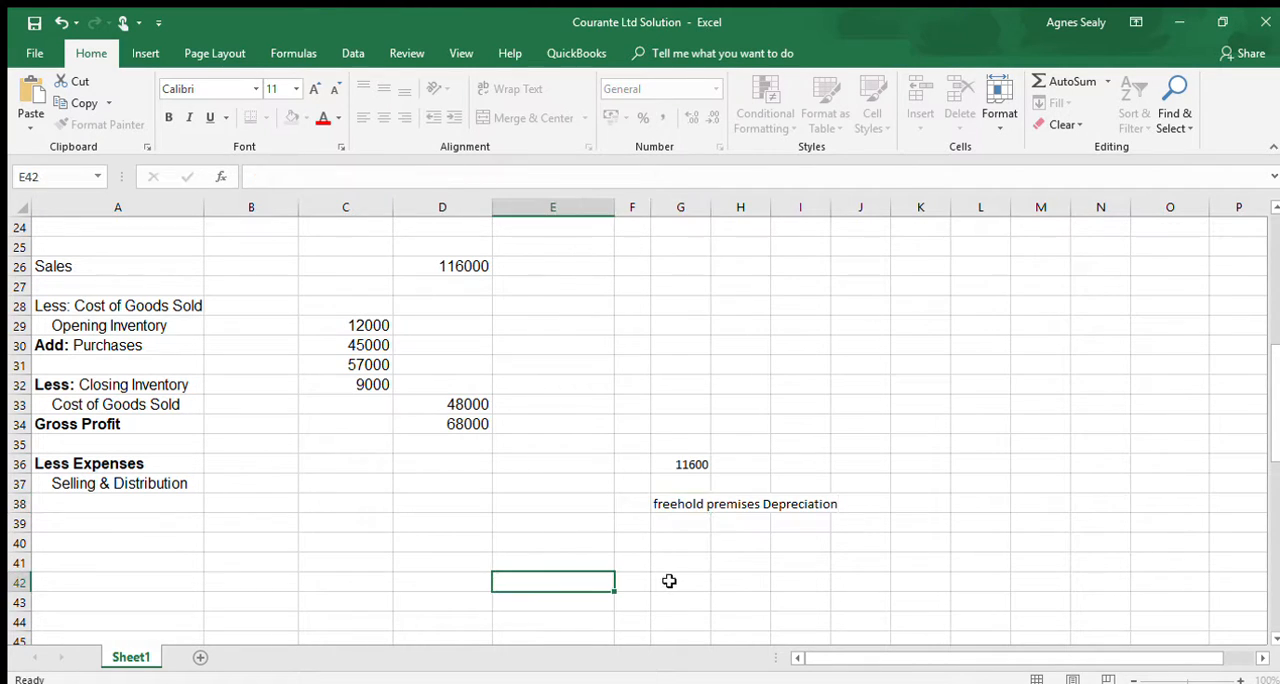
- Calculate four months' depreciation on the freehold premises in H38 with =20000*3%*4/12, and widen column G to show more of its label
click(728, 504)
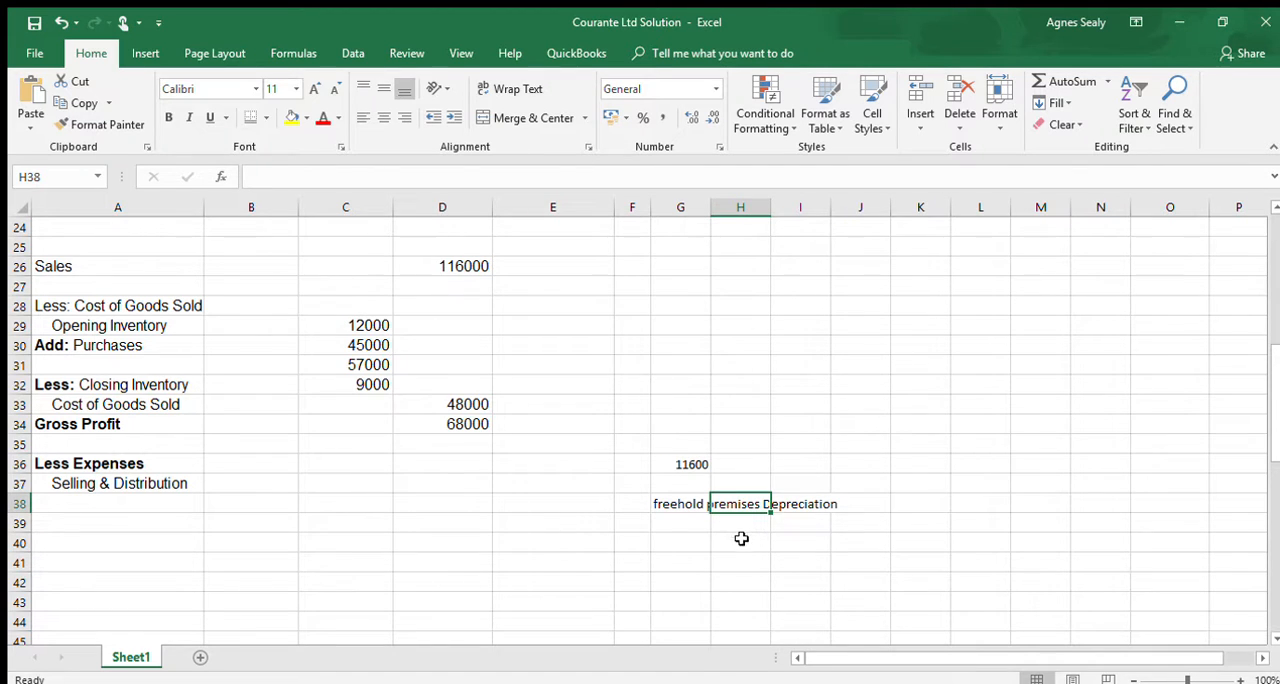
text(=)
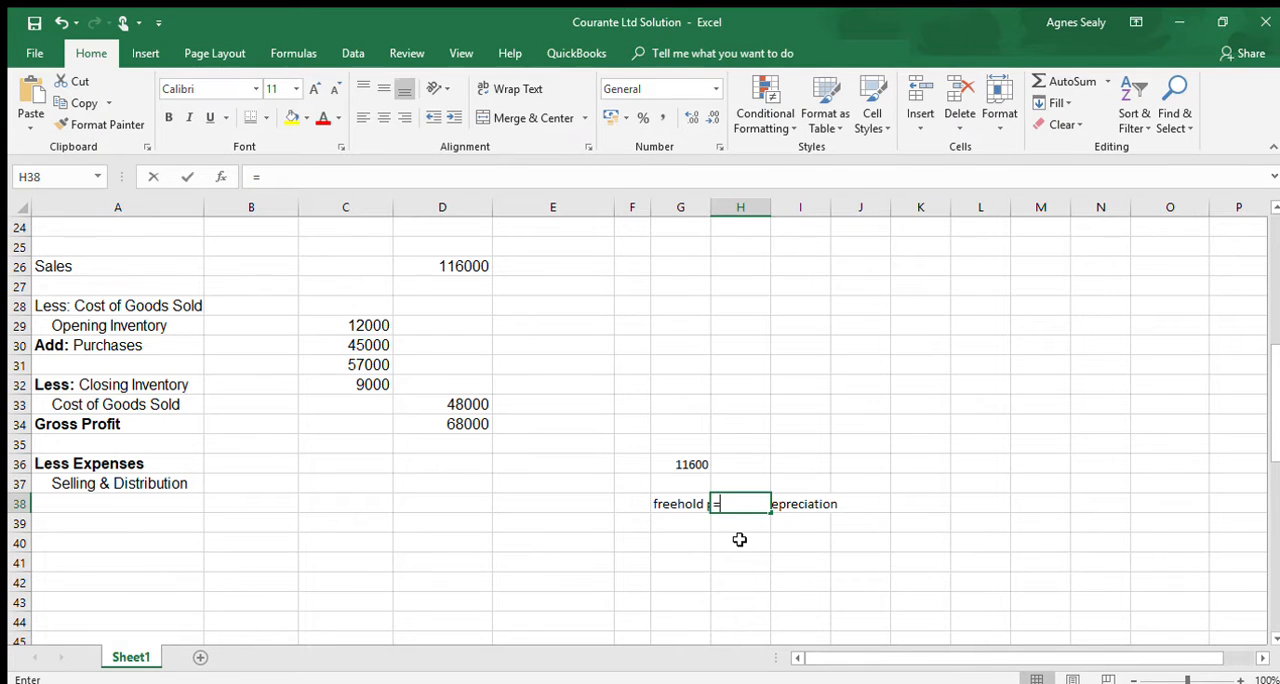
text(20000)
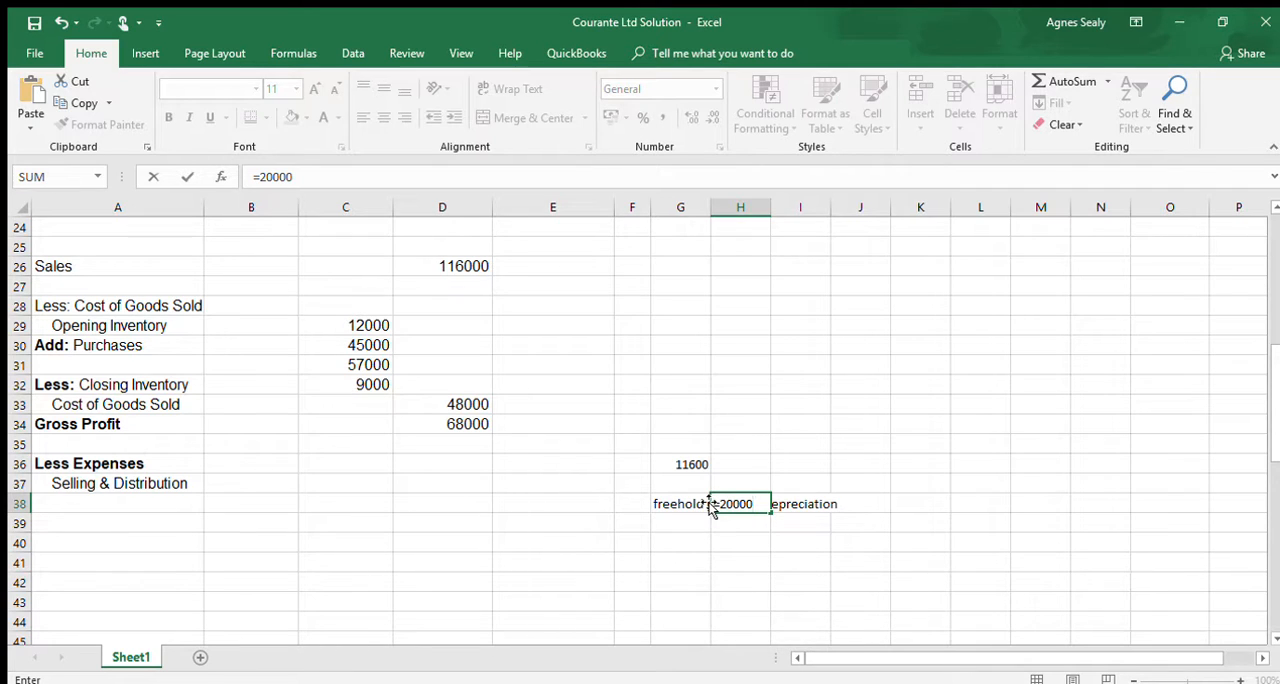
text(*3%)
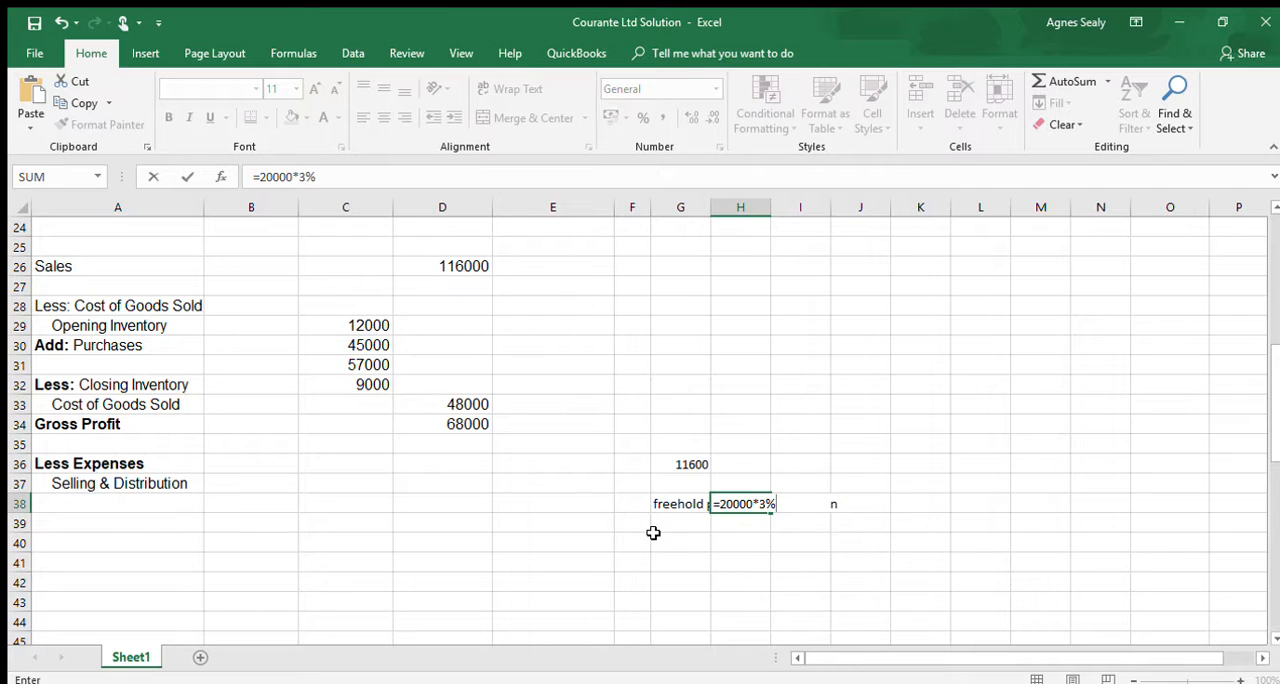
text(*)
text(4/12)
key(Return)
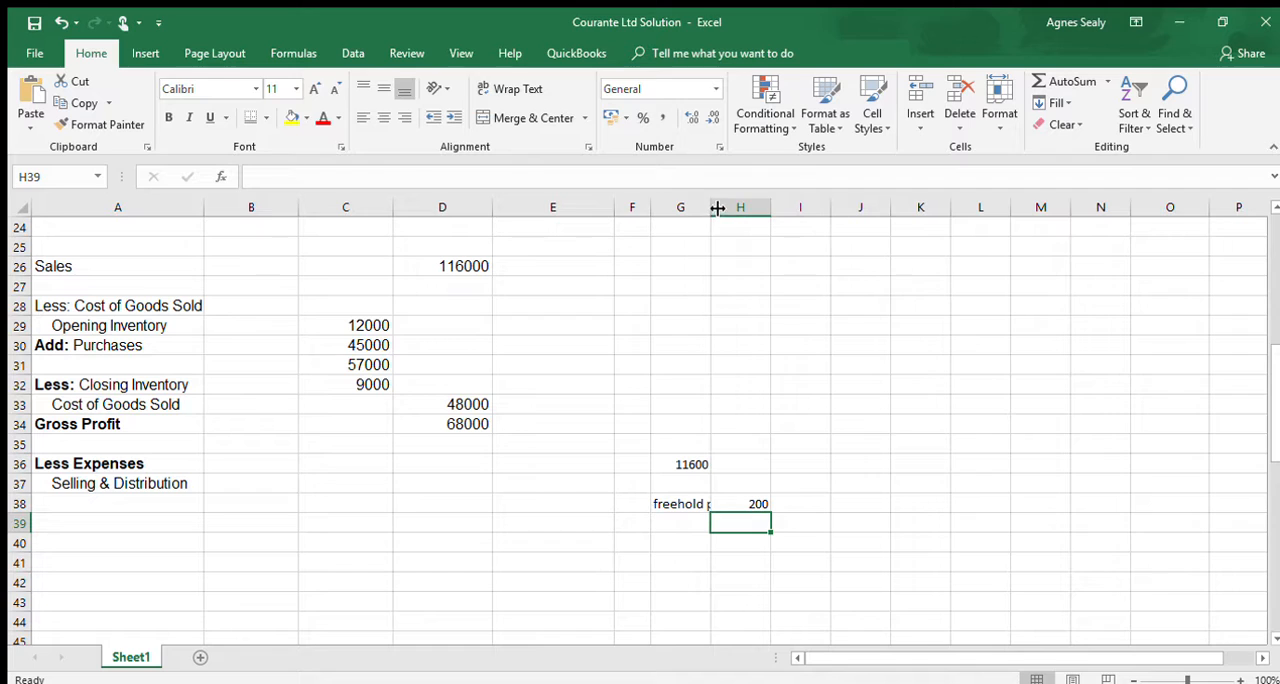
drag(717, 208, 755, 208)
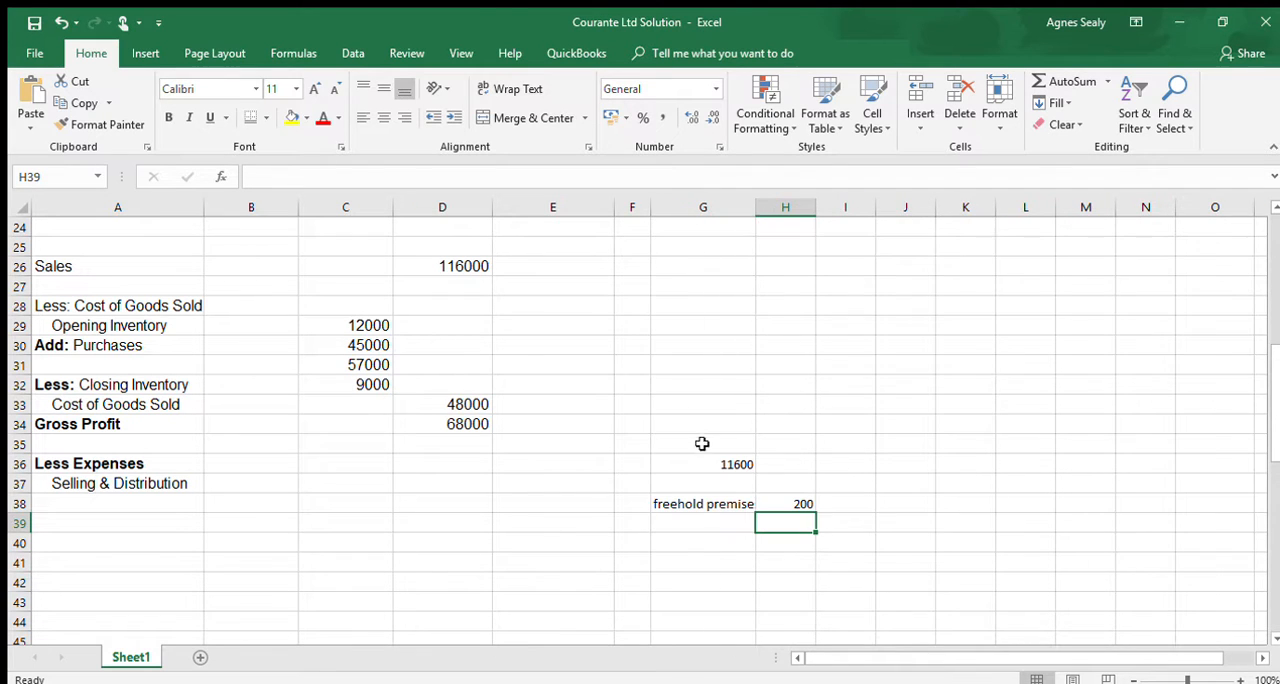
- Enter the working label "Plant & Machinery" in G39, below the freehold premises label
click(718, 520)
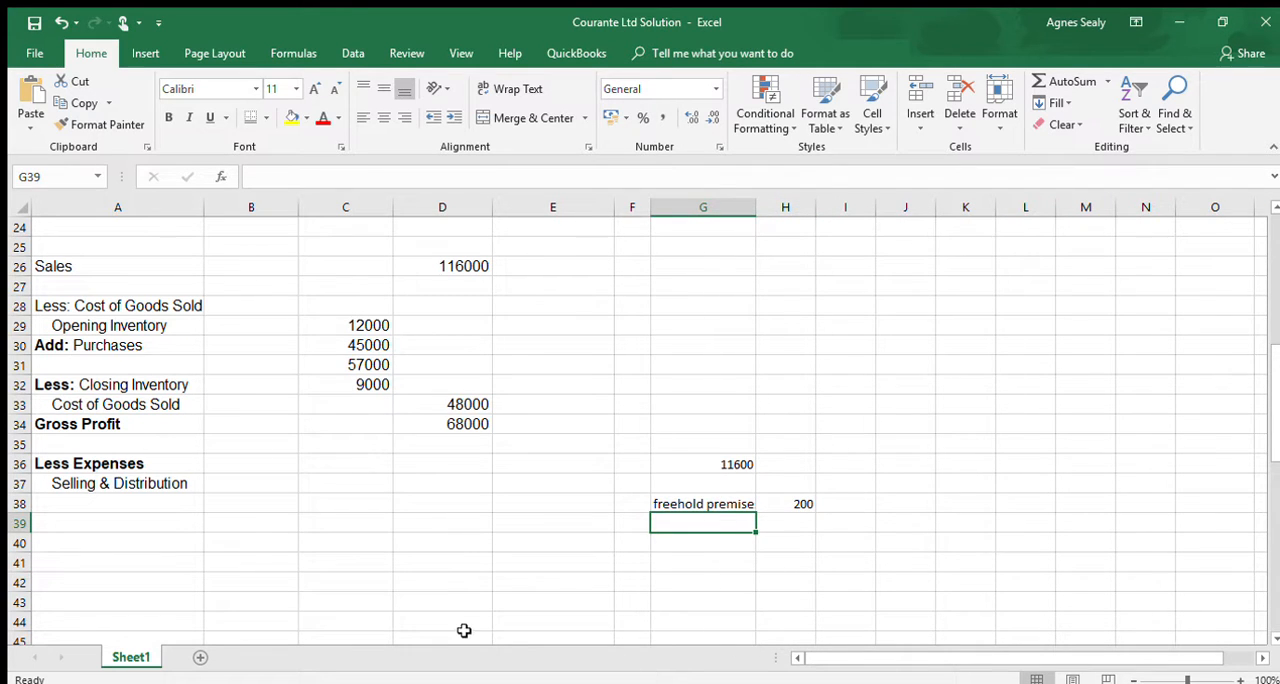
text(Pur)
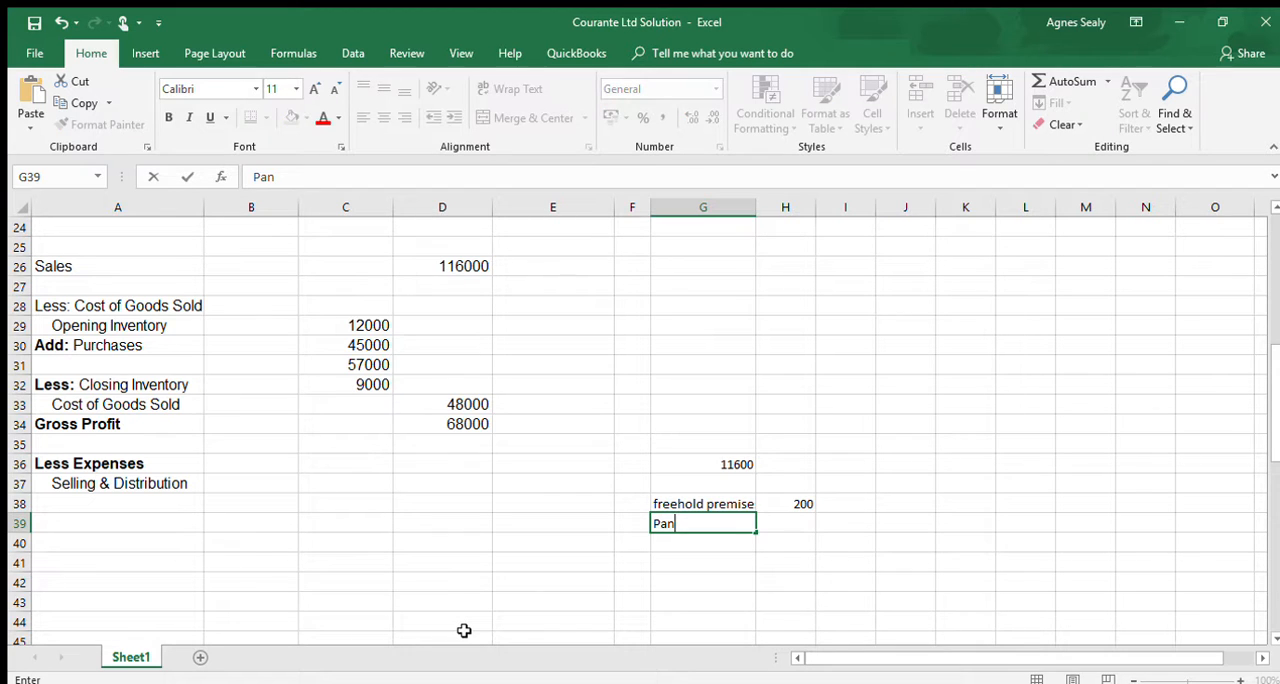
key(BackSpace)
key(BackSpace)
text(lant & Machinery)
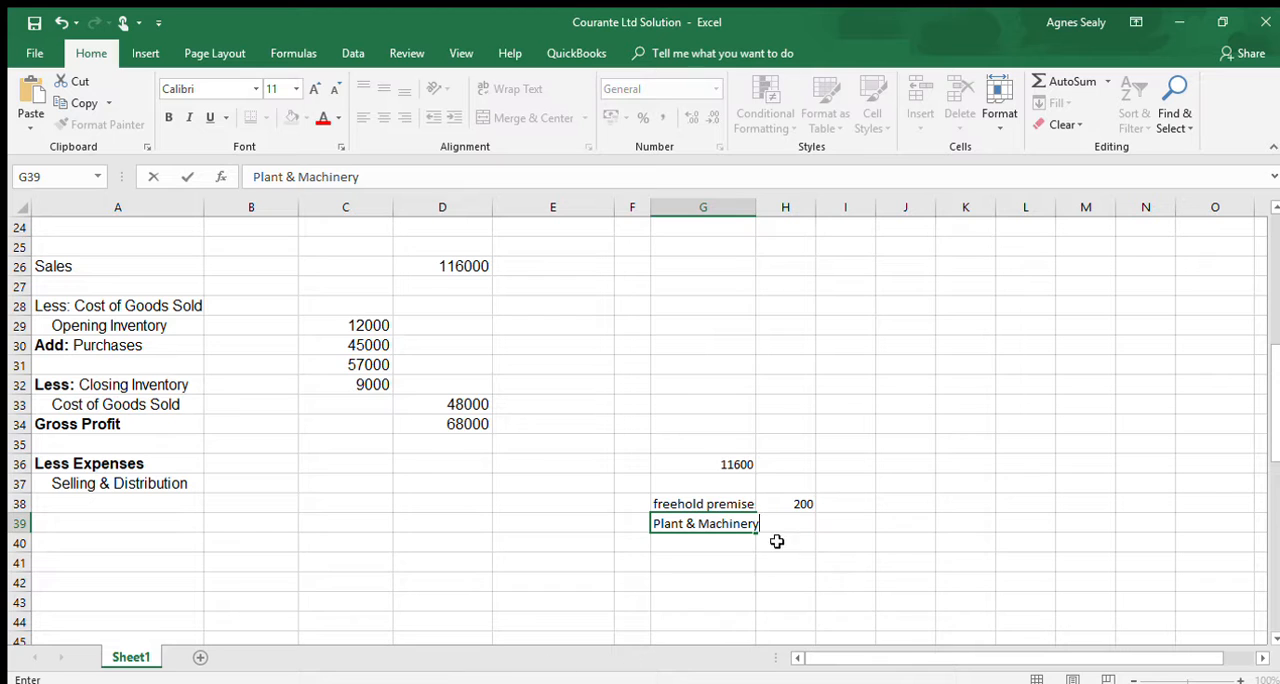
click(767, 510)
- Calculate four months' depreciation on the existing plant and machinery in H39 with the formula =15000*20%*4/12
click(772, 528)
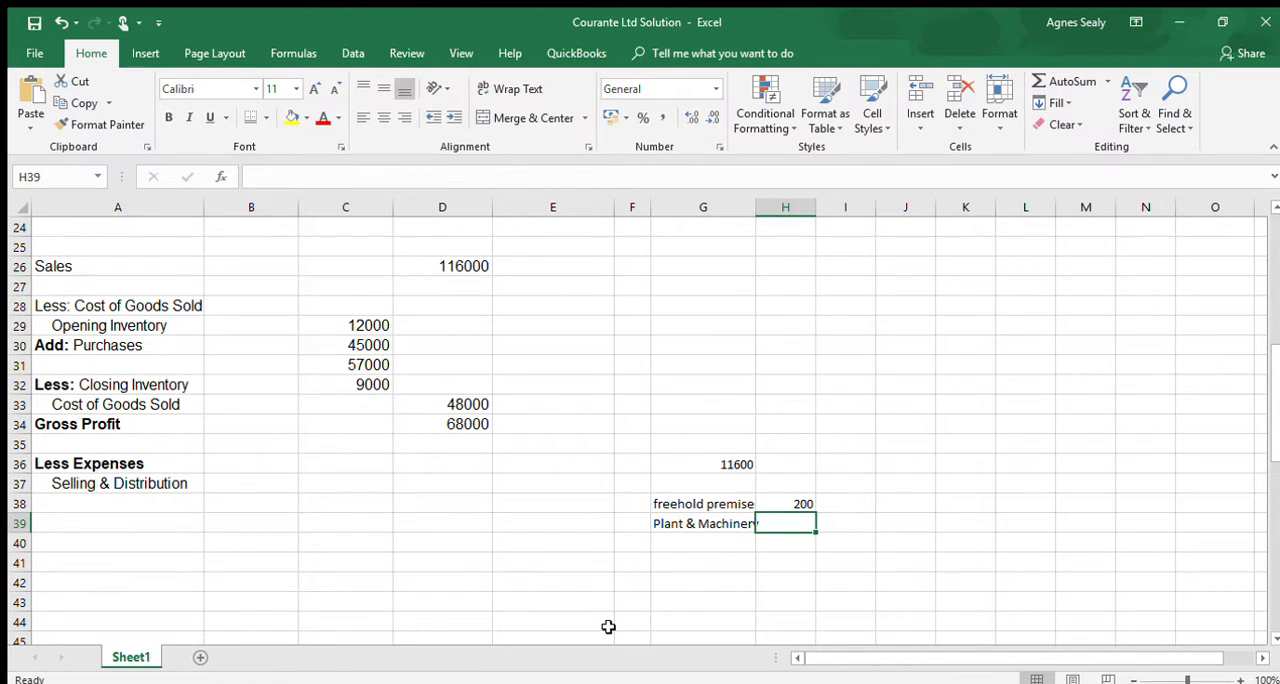
text(=15000)
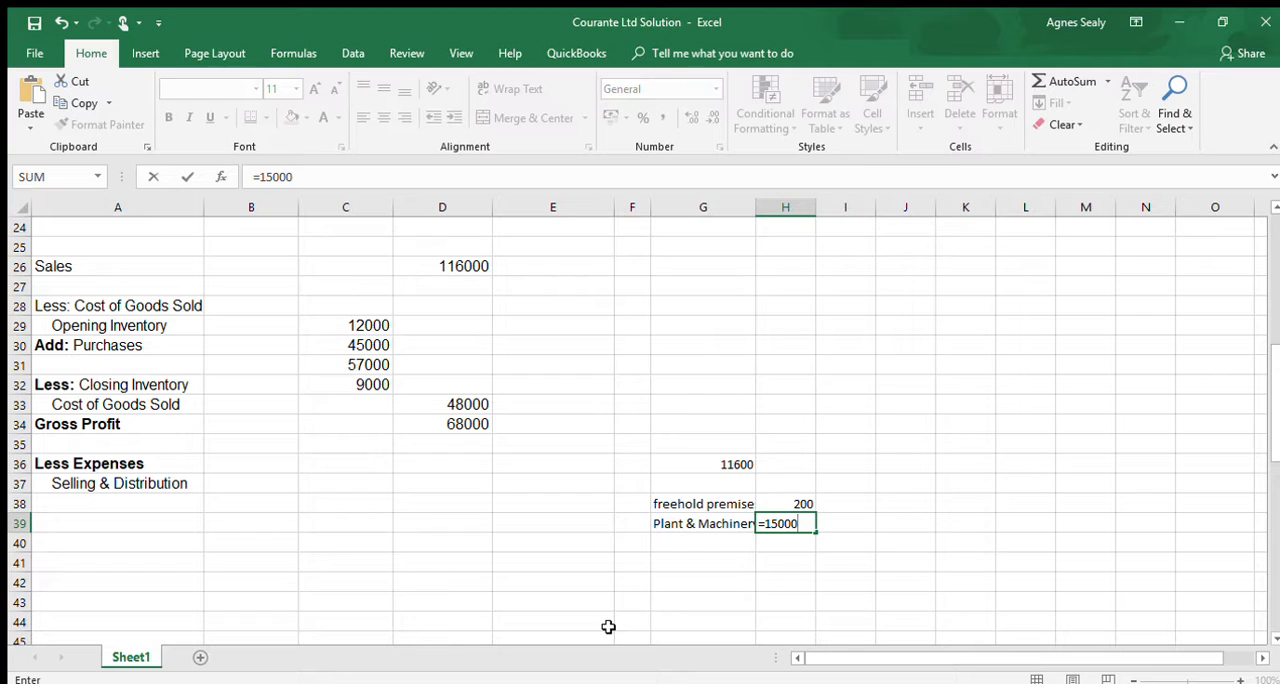
text(*20%)
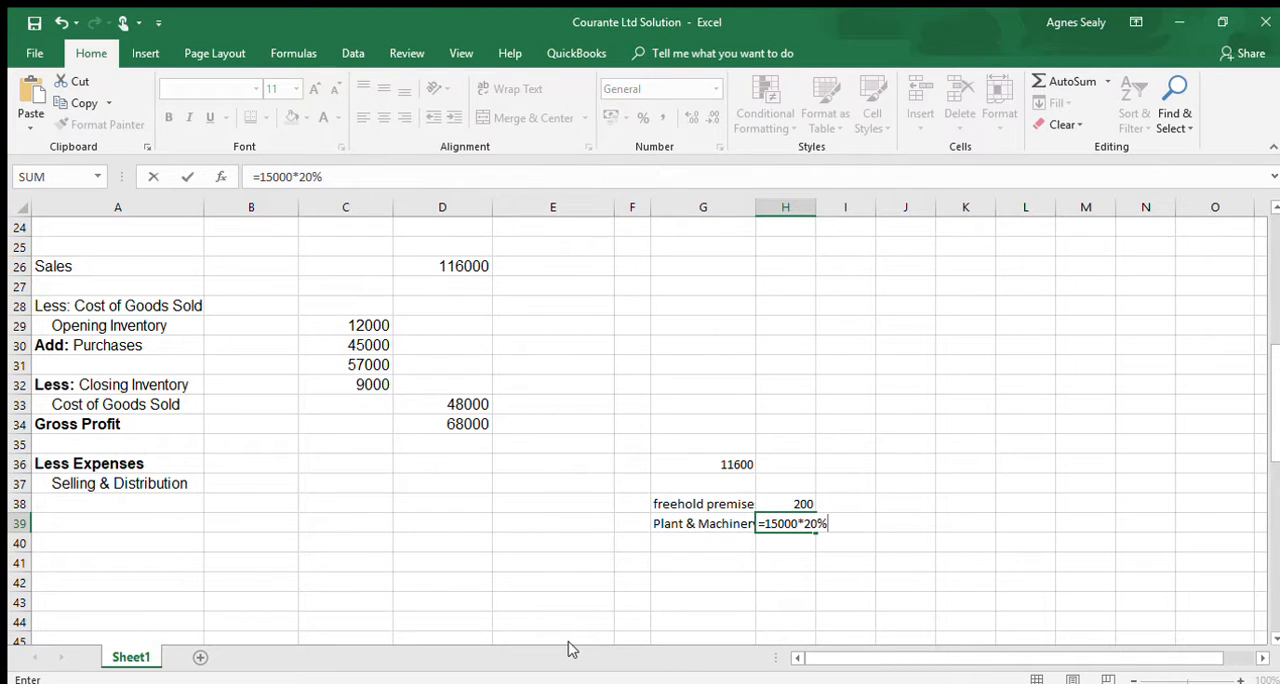
text(*4/12)
key(Return)
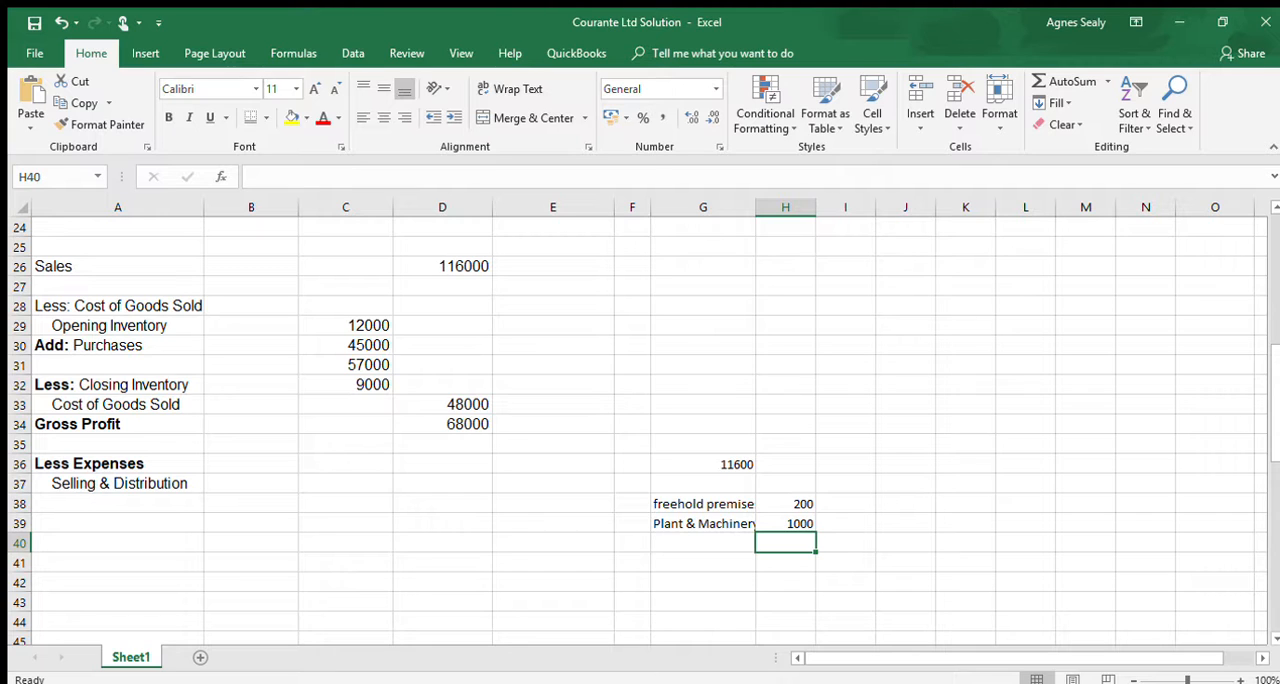
- Enter the working label "Machinery" in G40 for the newly bought machinery
click(698, 541)
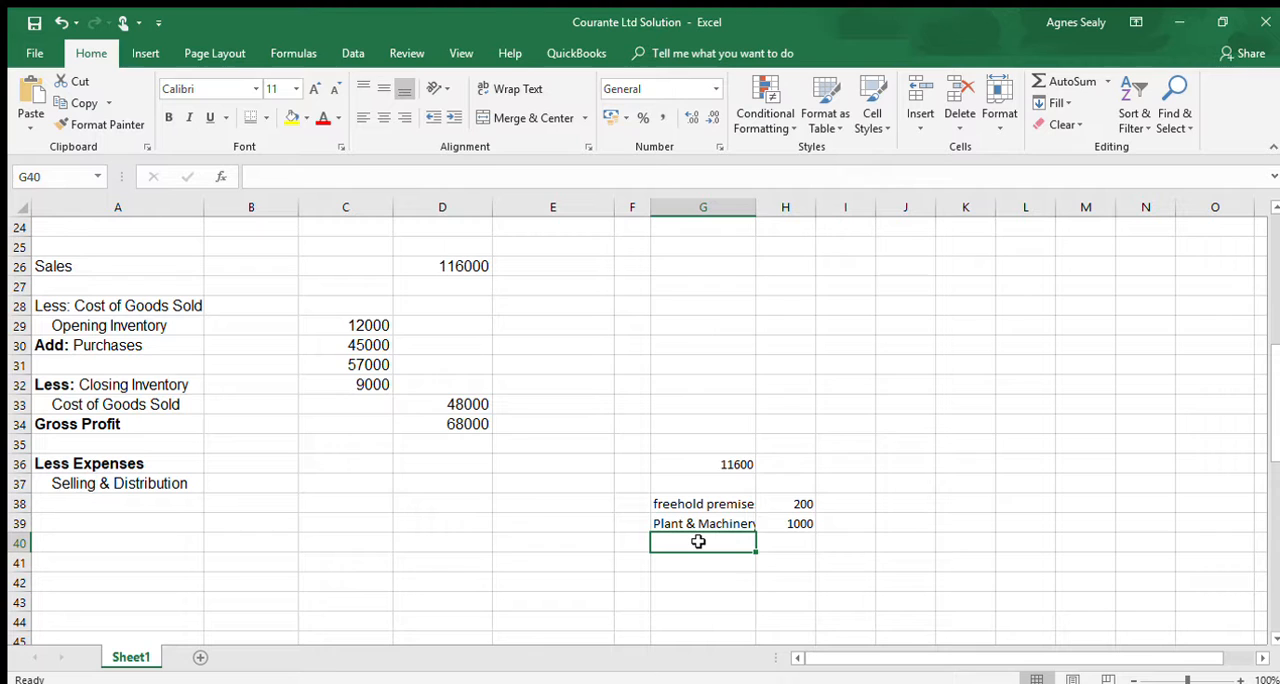
text(Machai)
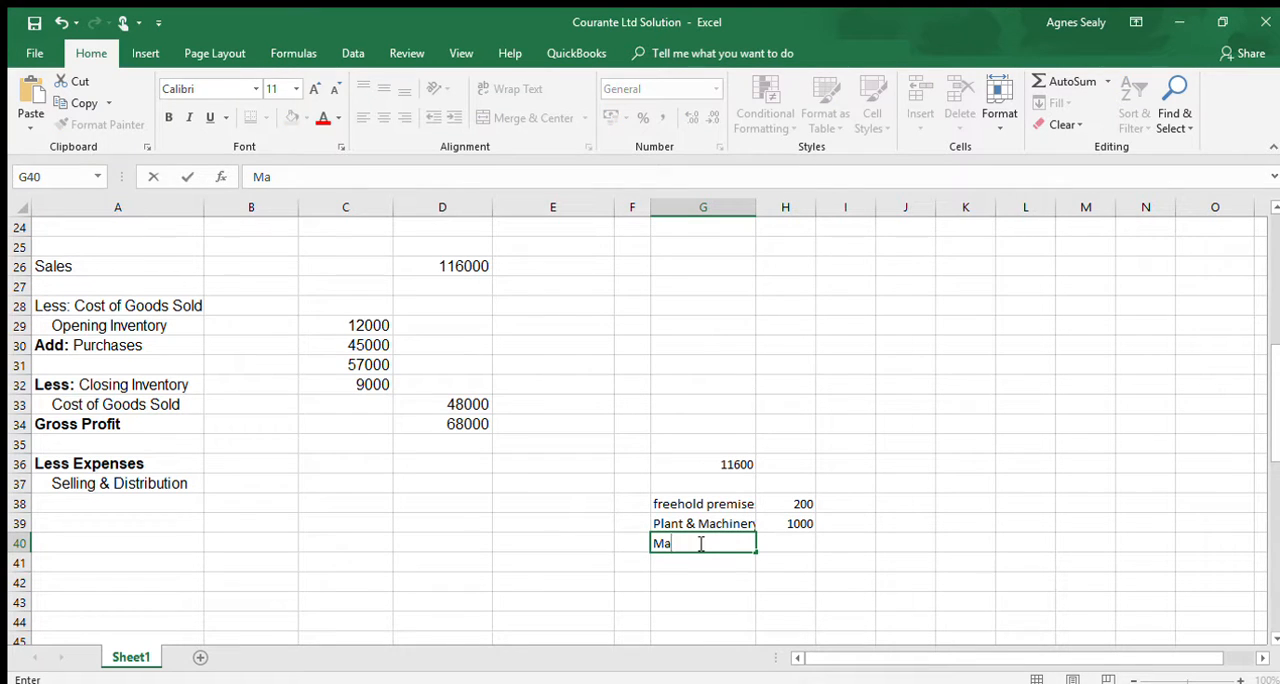
key(BackSpace)
key(BackSpace)
text(inery)
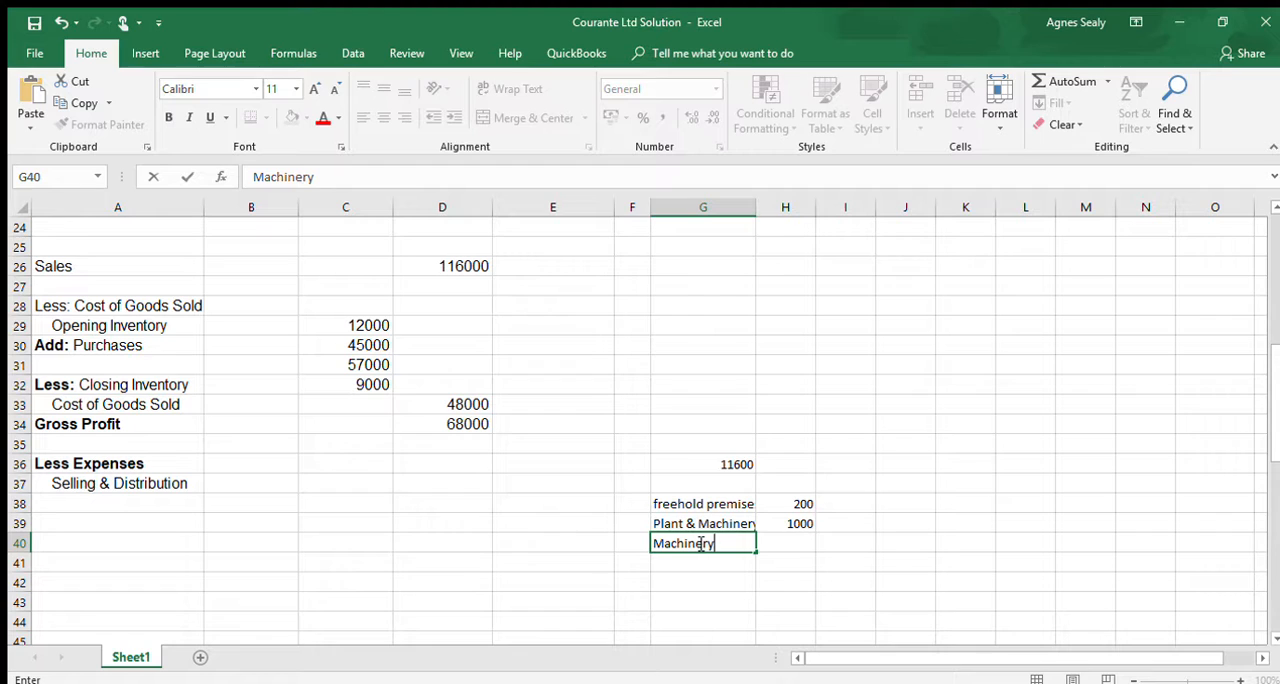
- Calculate two months' depreciation on the new machinery in H40 with the formula =24000*20%*2/12
click(797, 545)
text(=24000)
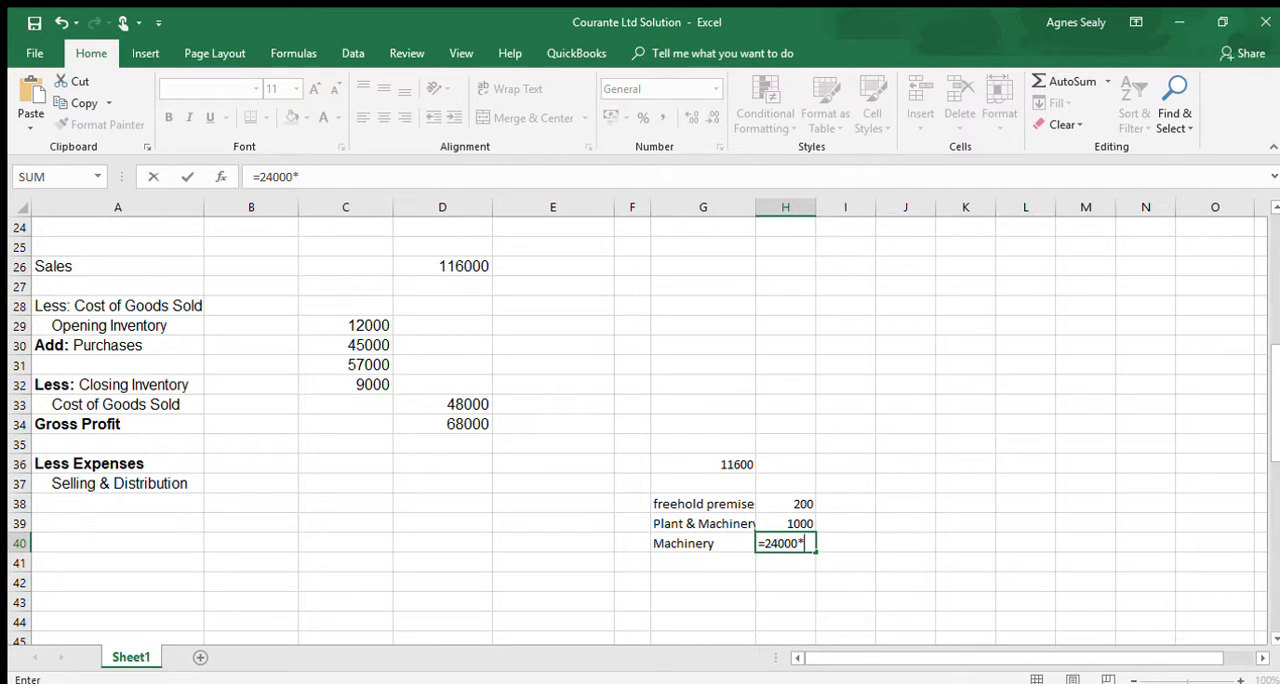
text(*20%*2/12)
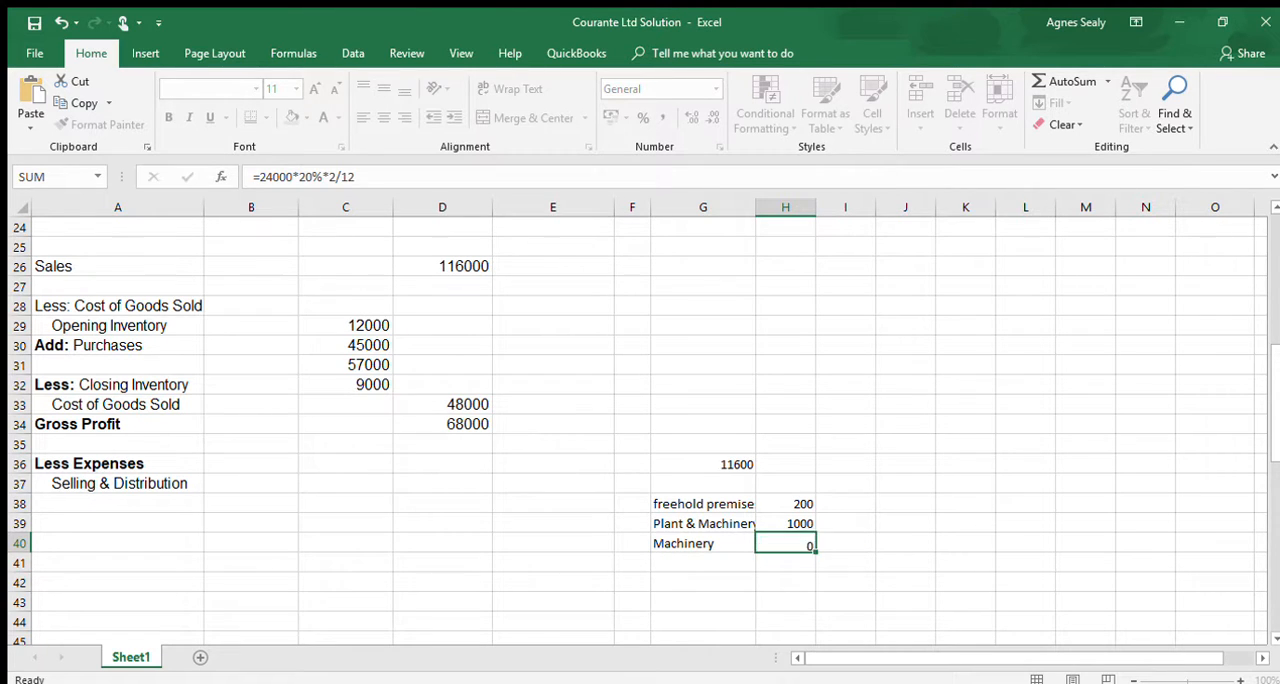
key(Return)
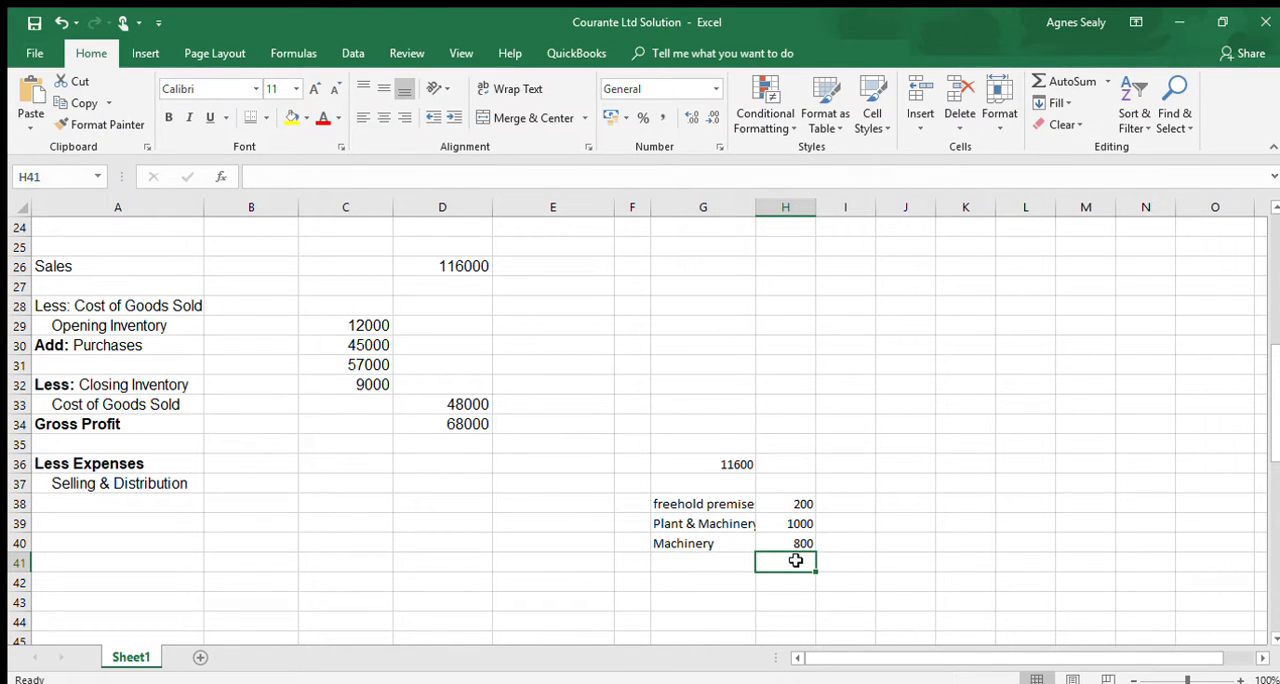
- Total the three depreciation amounts H38:H40 in H41 with the SUM function
text(=su)
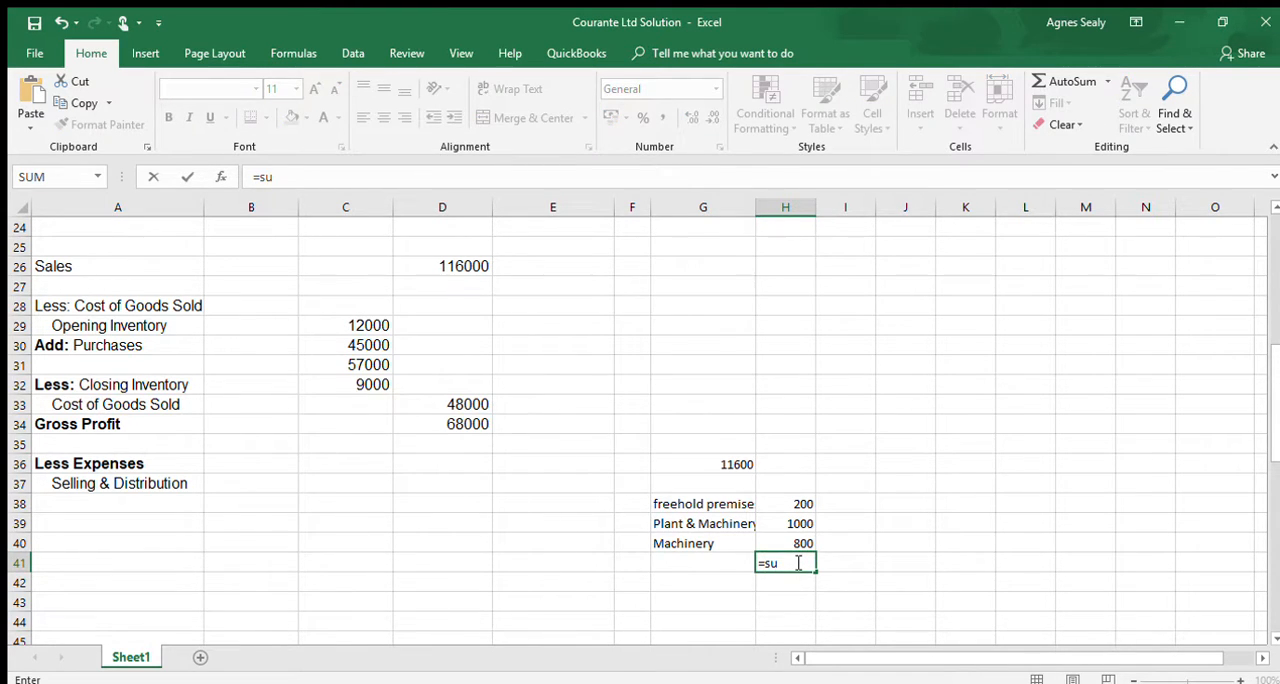
text(m()
drag(796, 502, 795, 537)
key(Return)
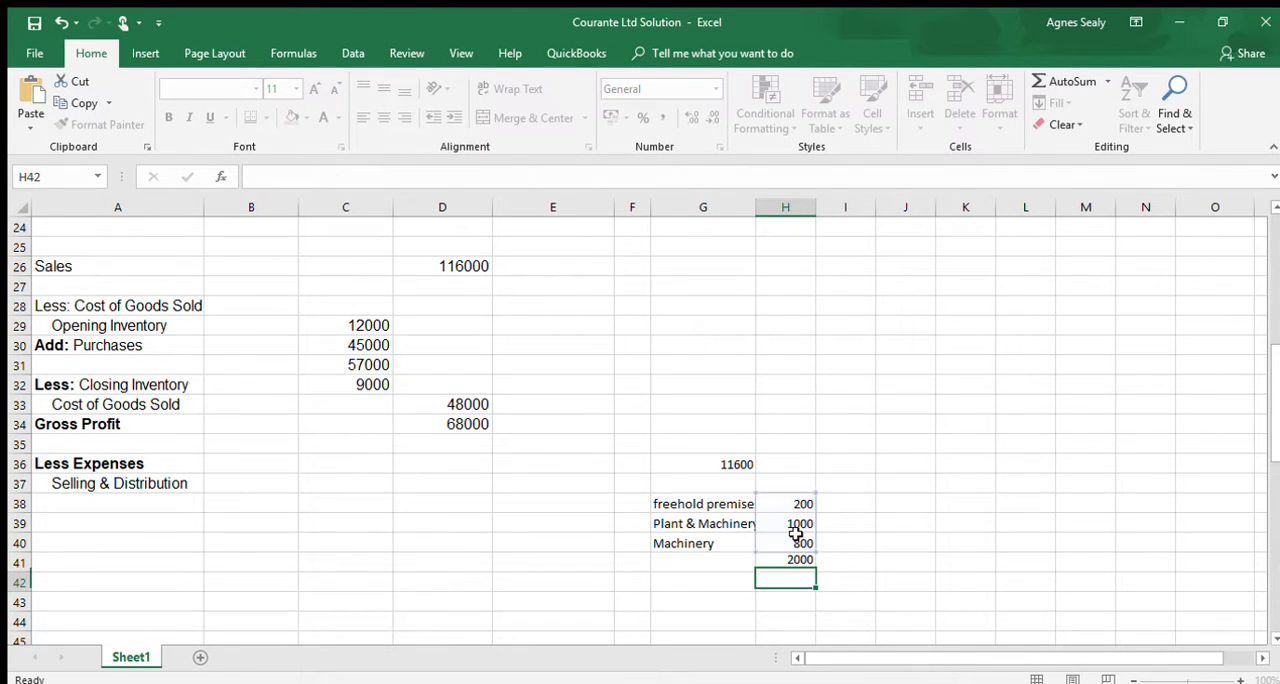
- Add 1000 to the selling and distribution working in G36, making the formula =2500+2800+3000+3300+1000
click(788, 564)
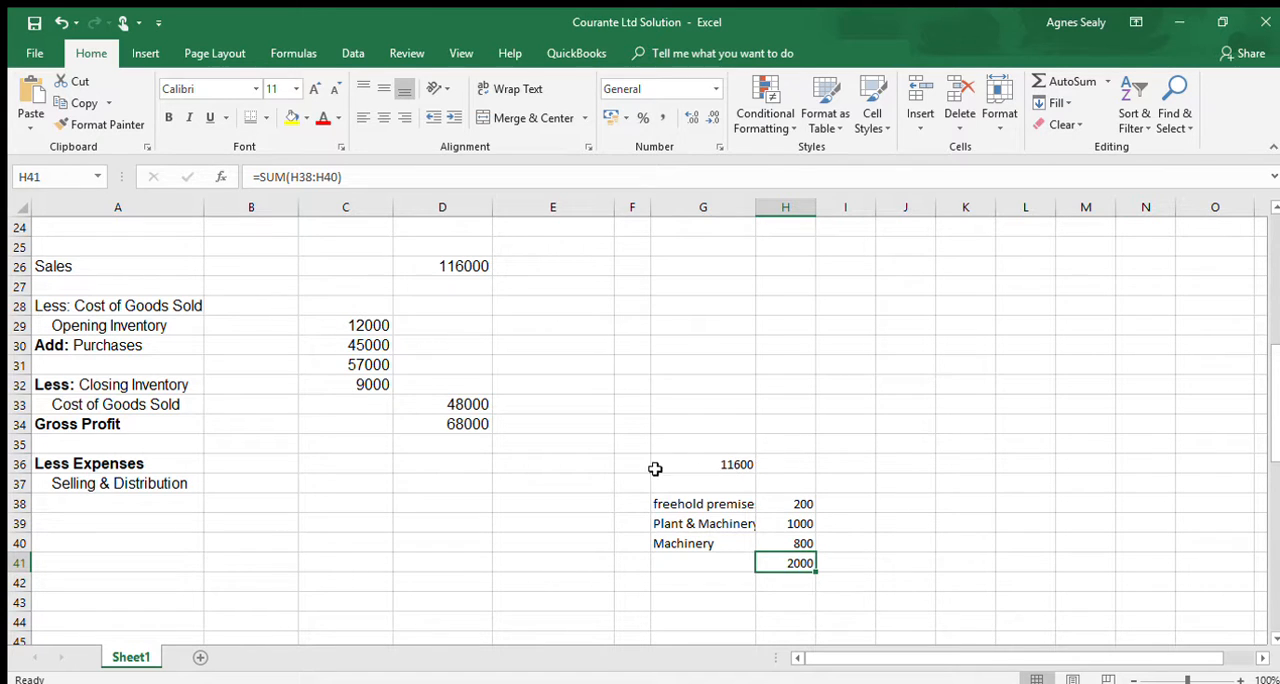
click(750, 462)
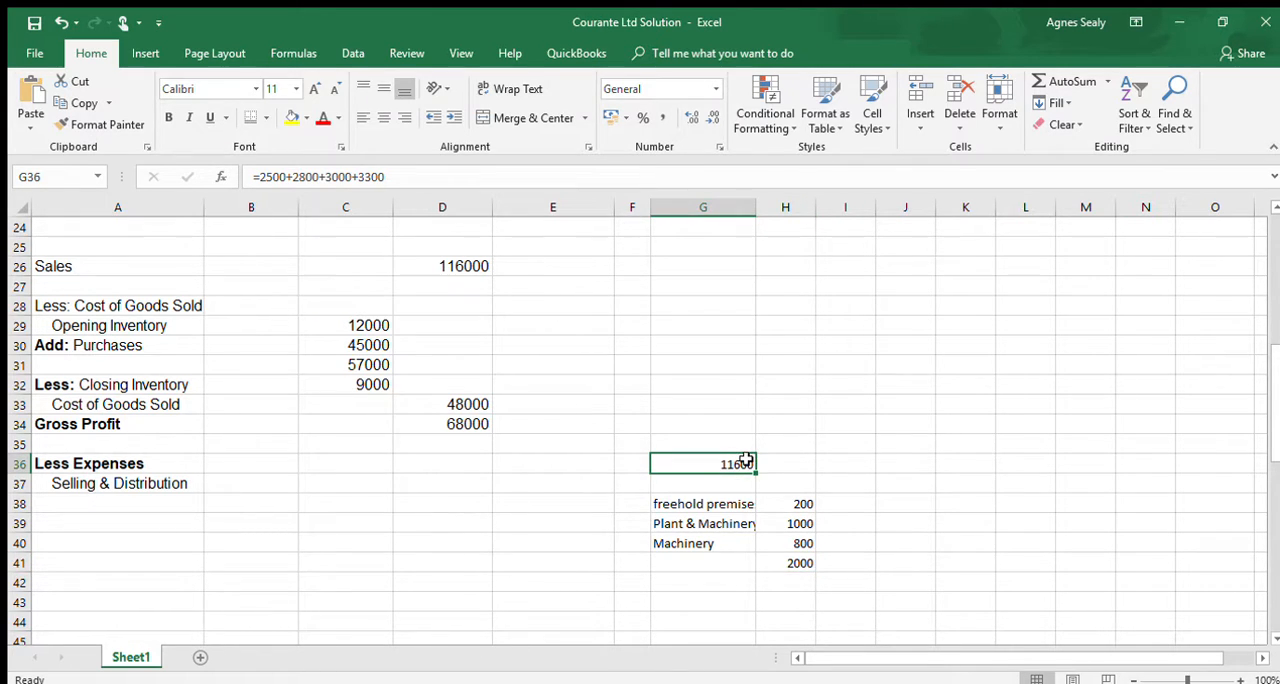
double_click(747, 460)
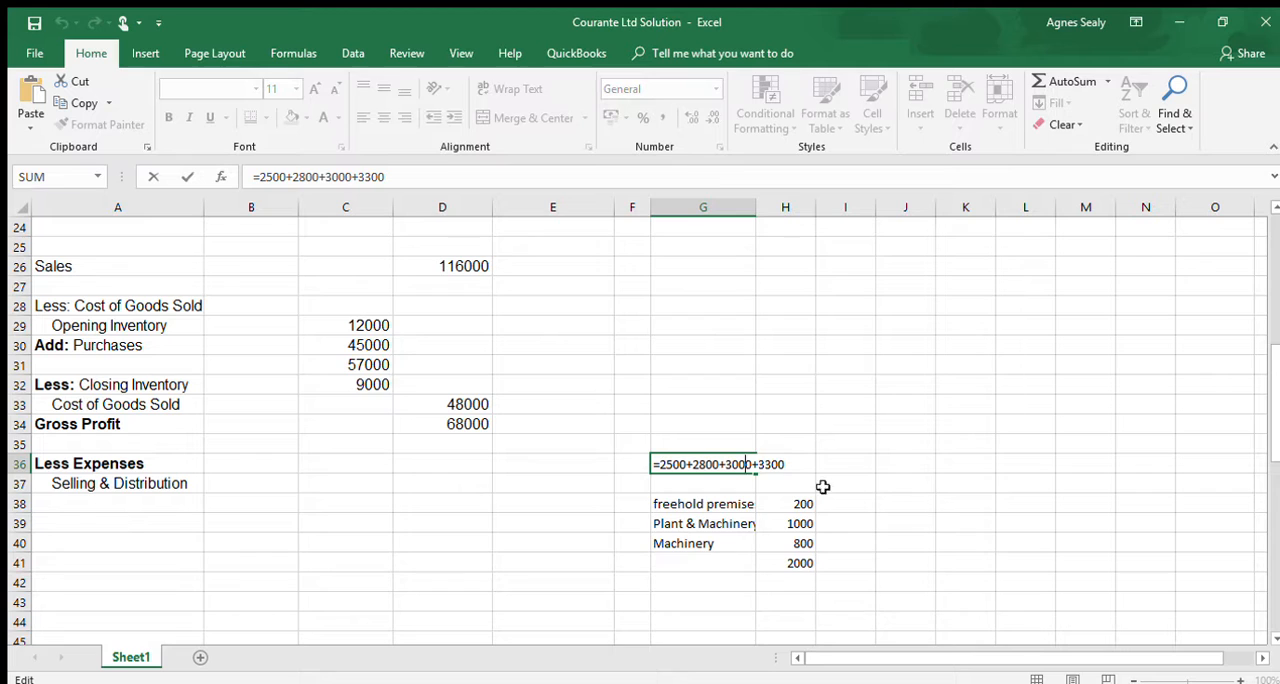
click(788, 464)
text(+1000)
key(Return)
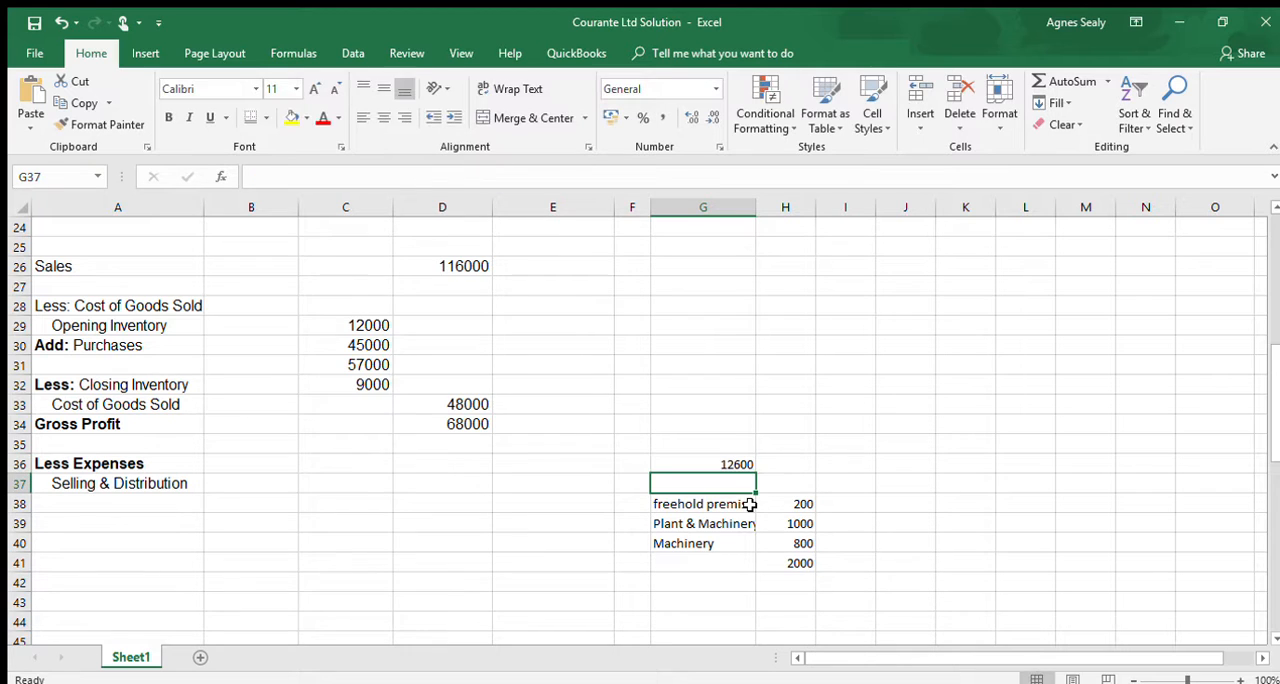
- Enter 12600 in C37 as the Selling & Distribution expense
click(340, 485)
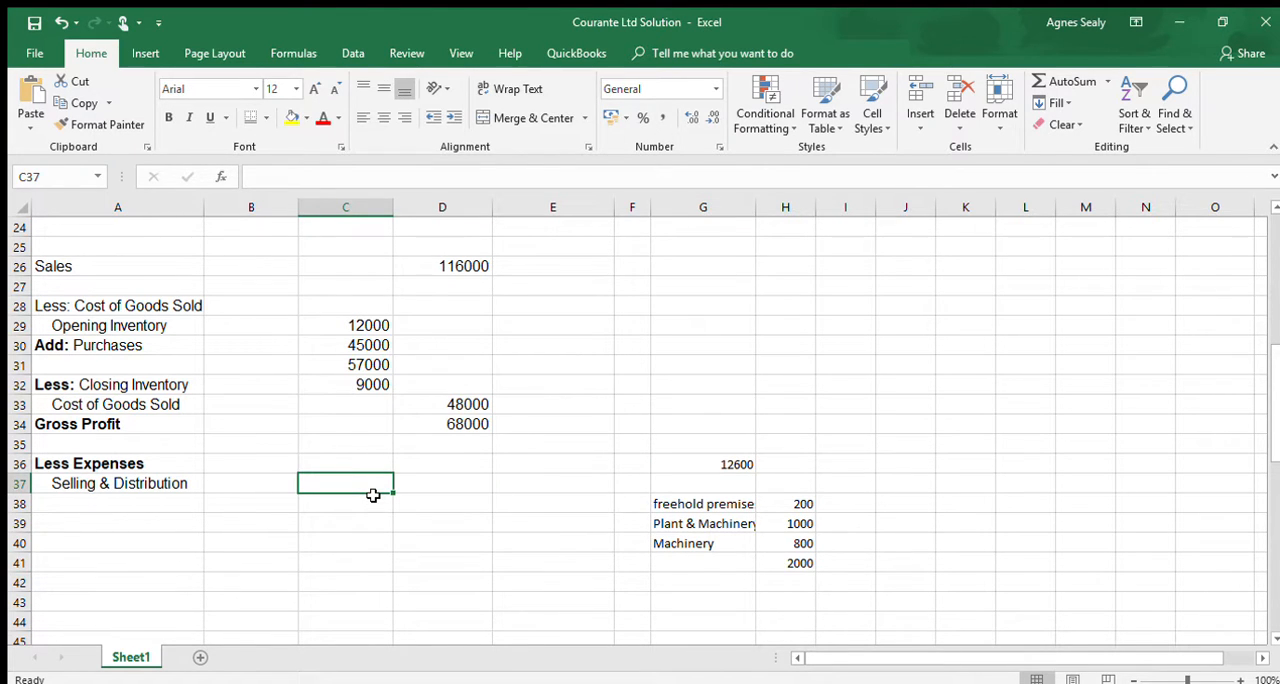
text(12600)
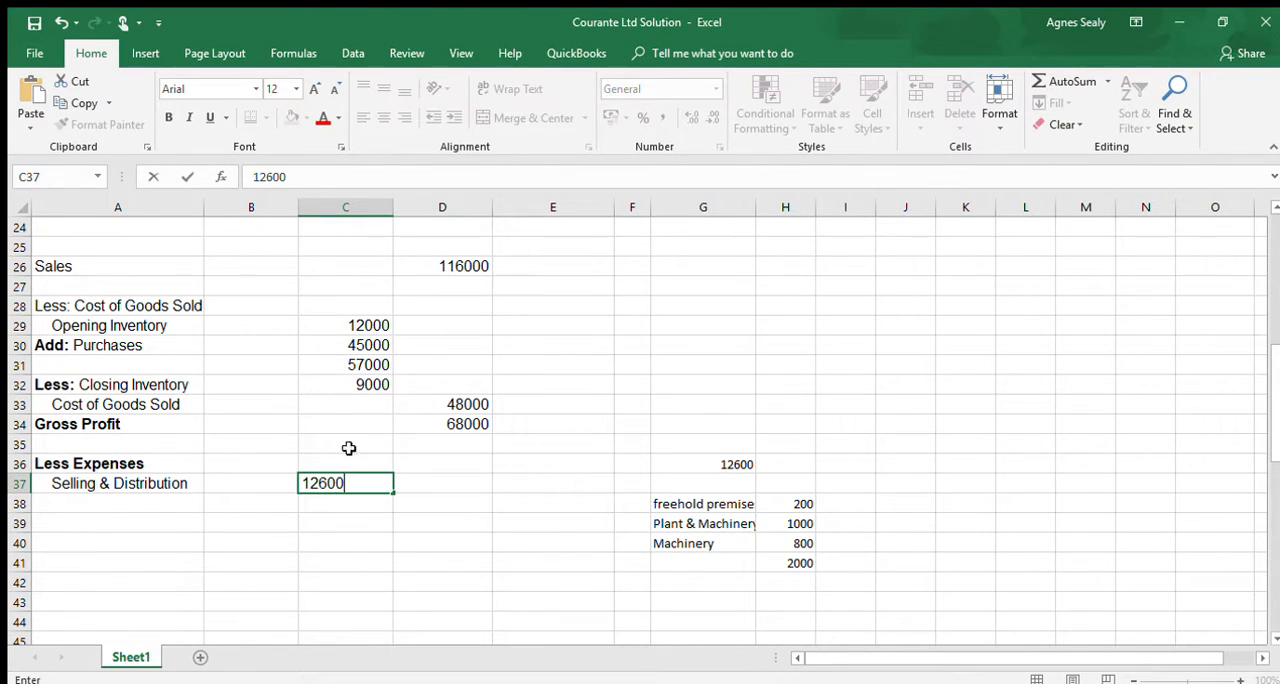
- Enter the expense label "Administration" in A38 and indent it two levels to line up with Selling & Distribution
click(120, 504)
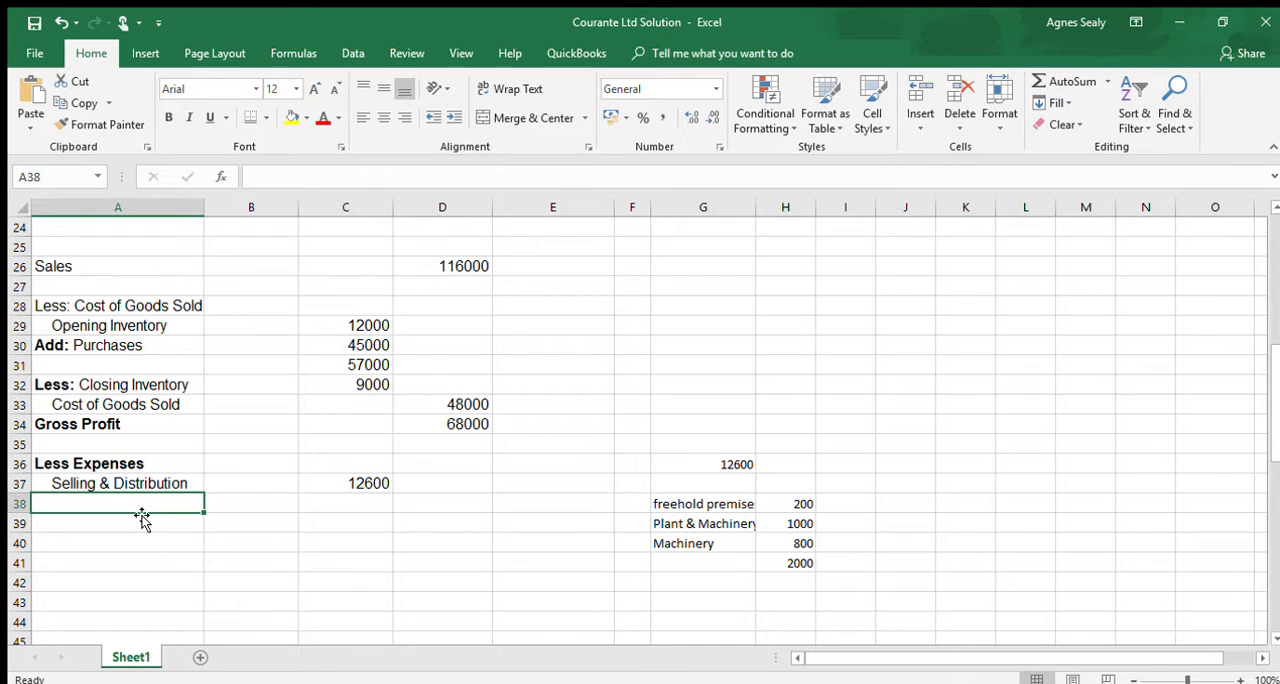
text(Adminsi)
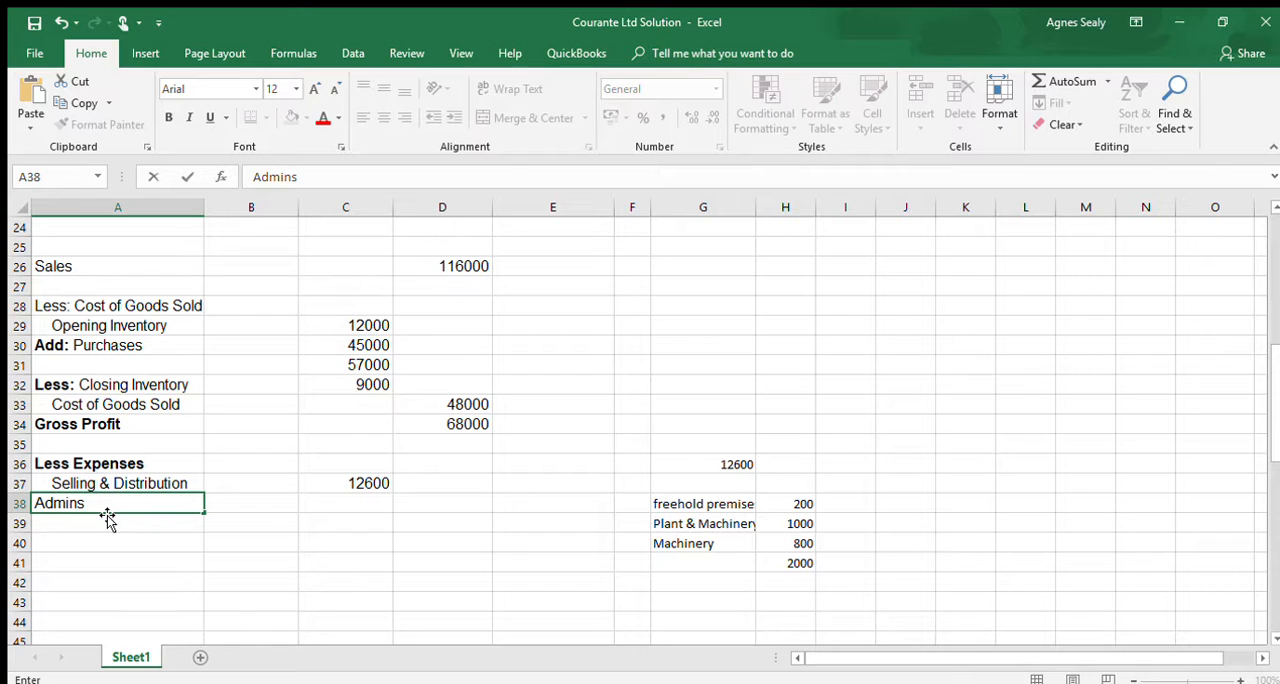
text(stration)
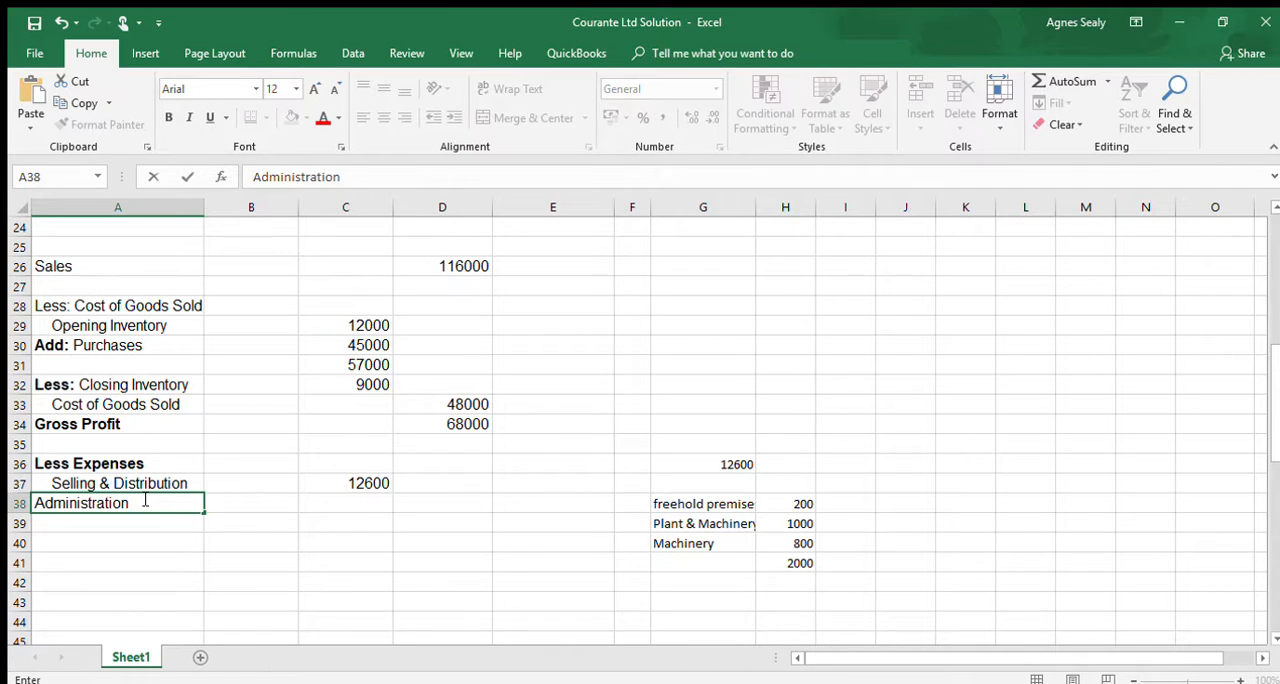
text( E)
key(BackSpace)
key(BackSpace)
key(Return)
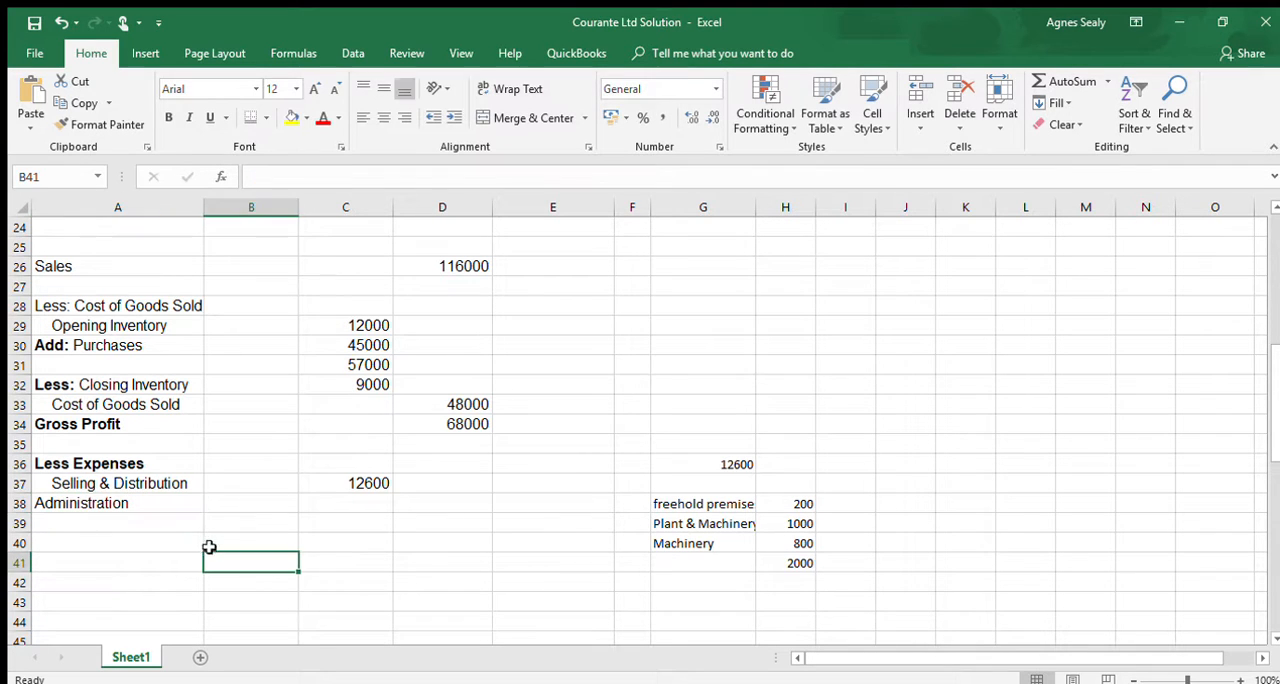
click(162, 503)
click(455, 117)
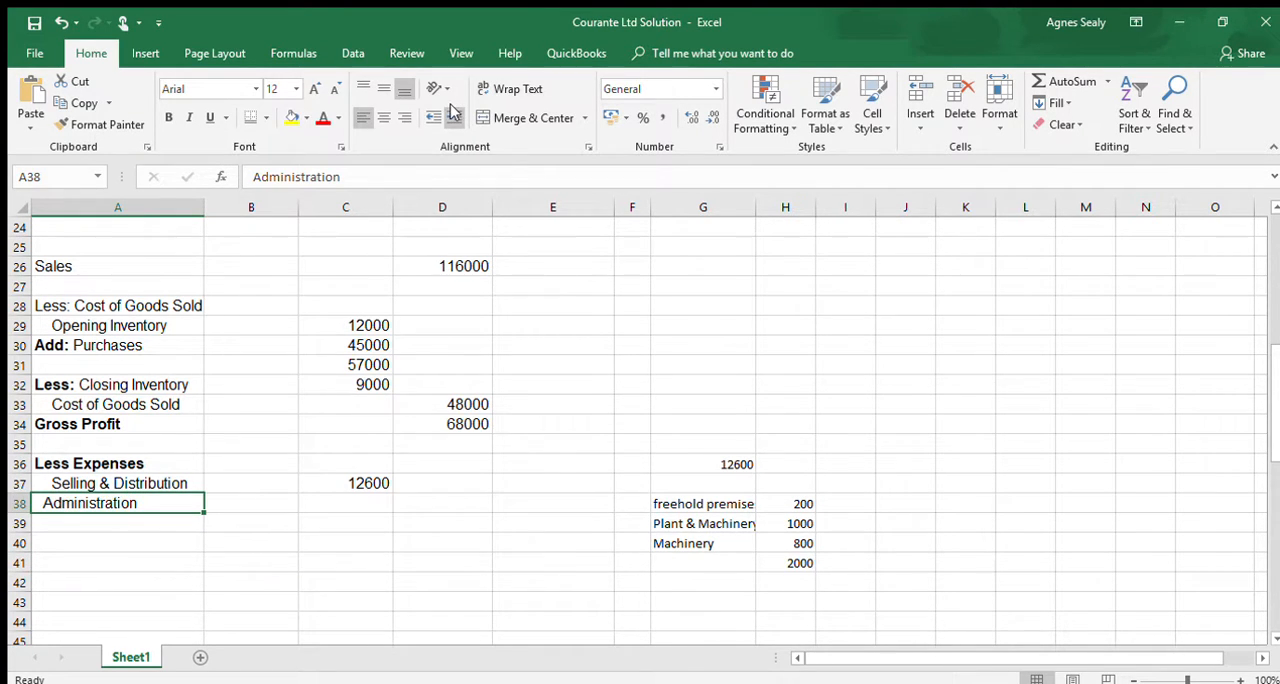
click(455, 117)
- Calculate four months of administration expenses in G42 with the formula =8000*4
click(363, 501)
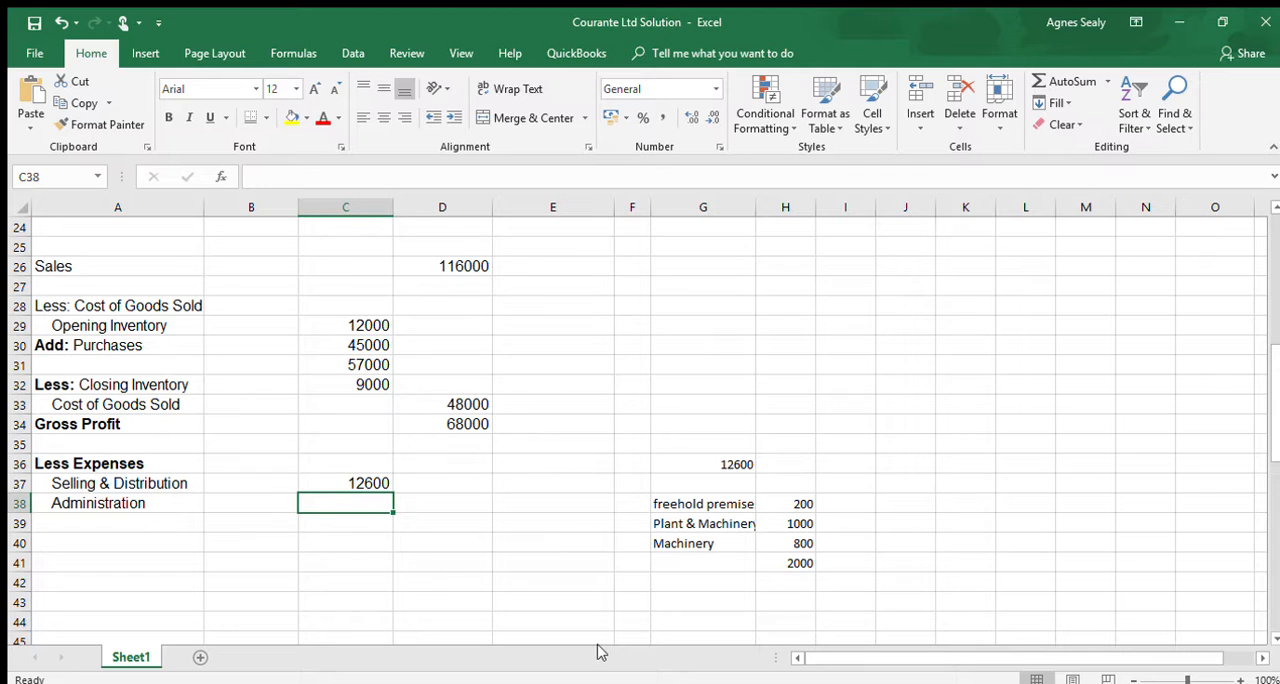
click(693, 582)
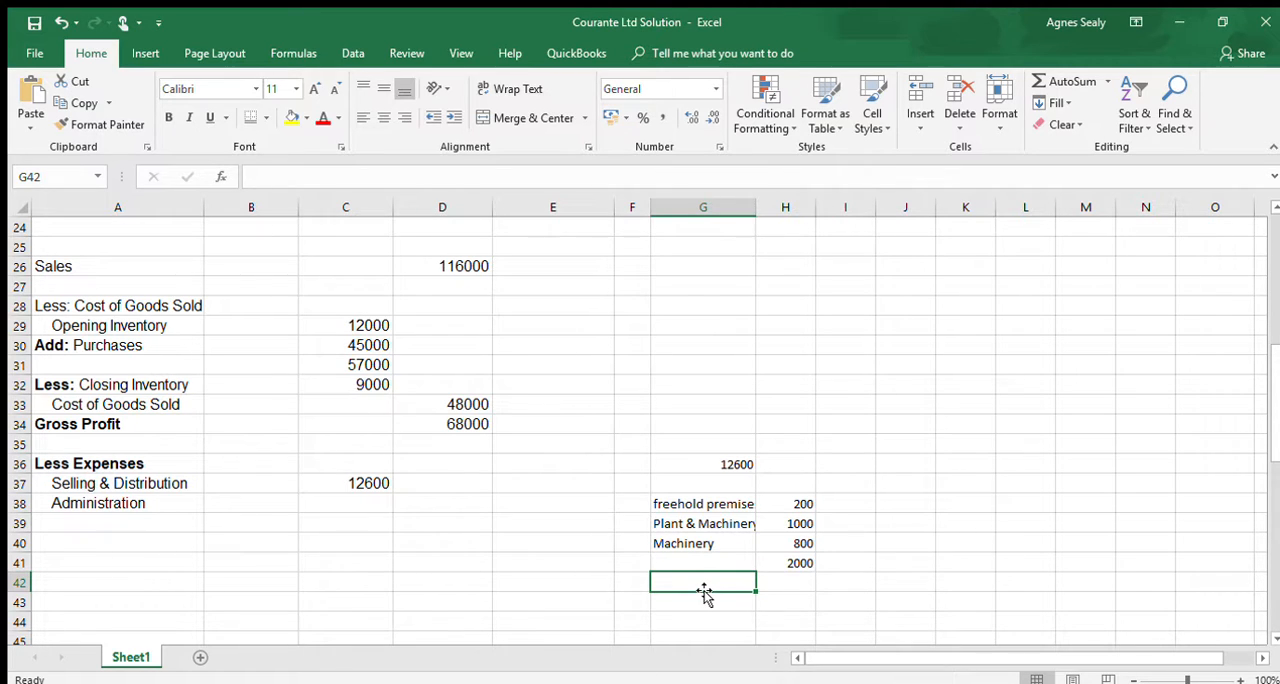
text(=80)
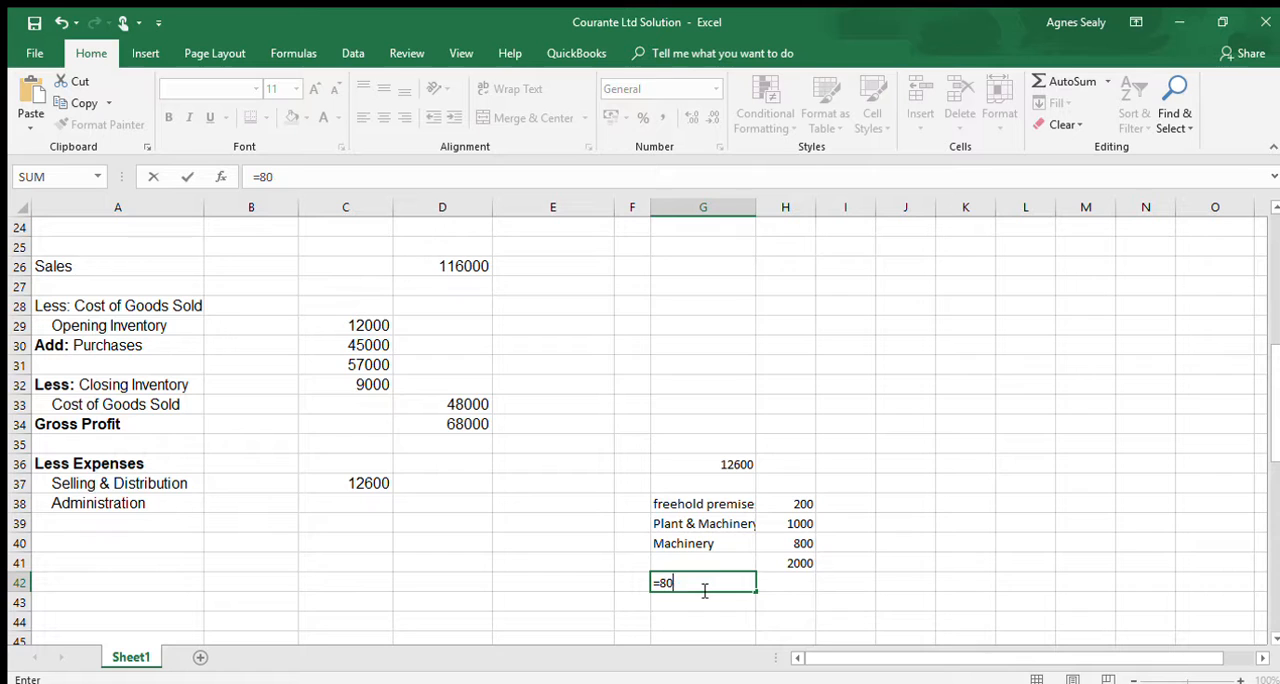
text(000)
key(Return)
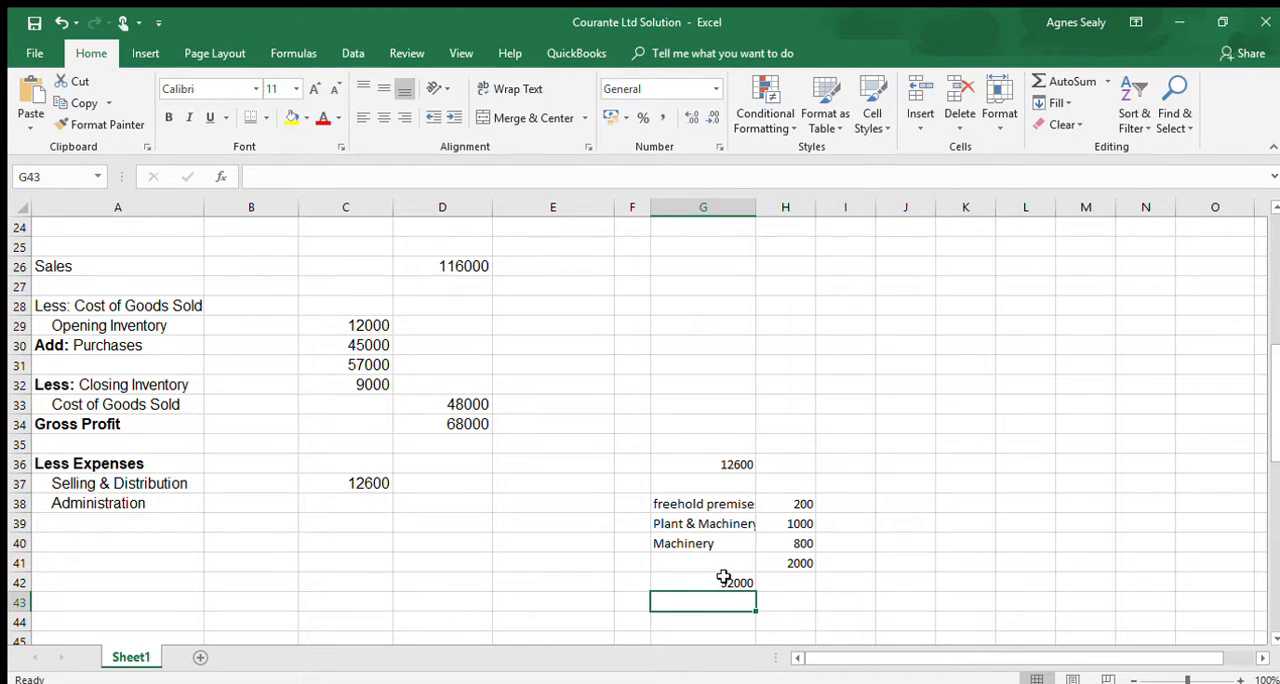
- Subtract 1300 in the administration working in G42, making the formula =8000*4-1300
click(725, 578)
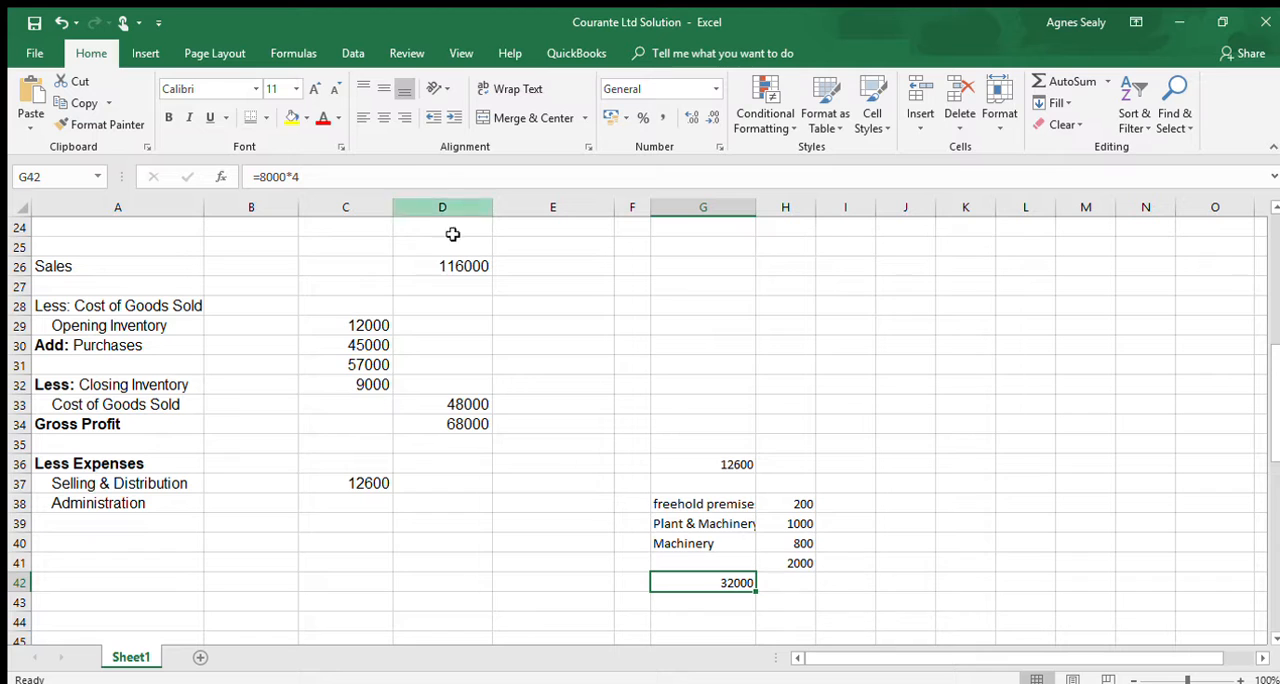
double_click(736, 584)
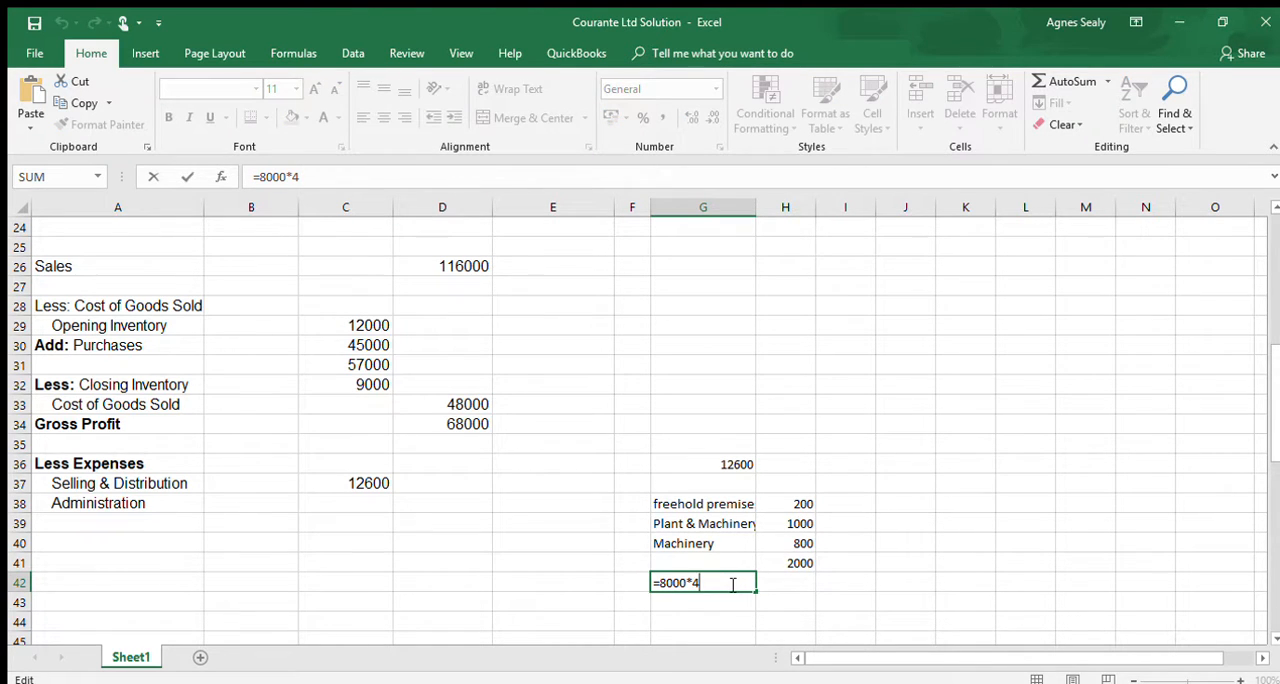
text(-1300)
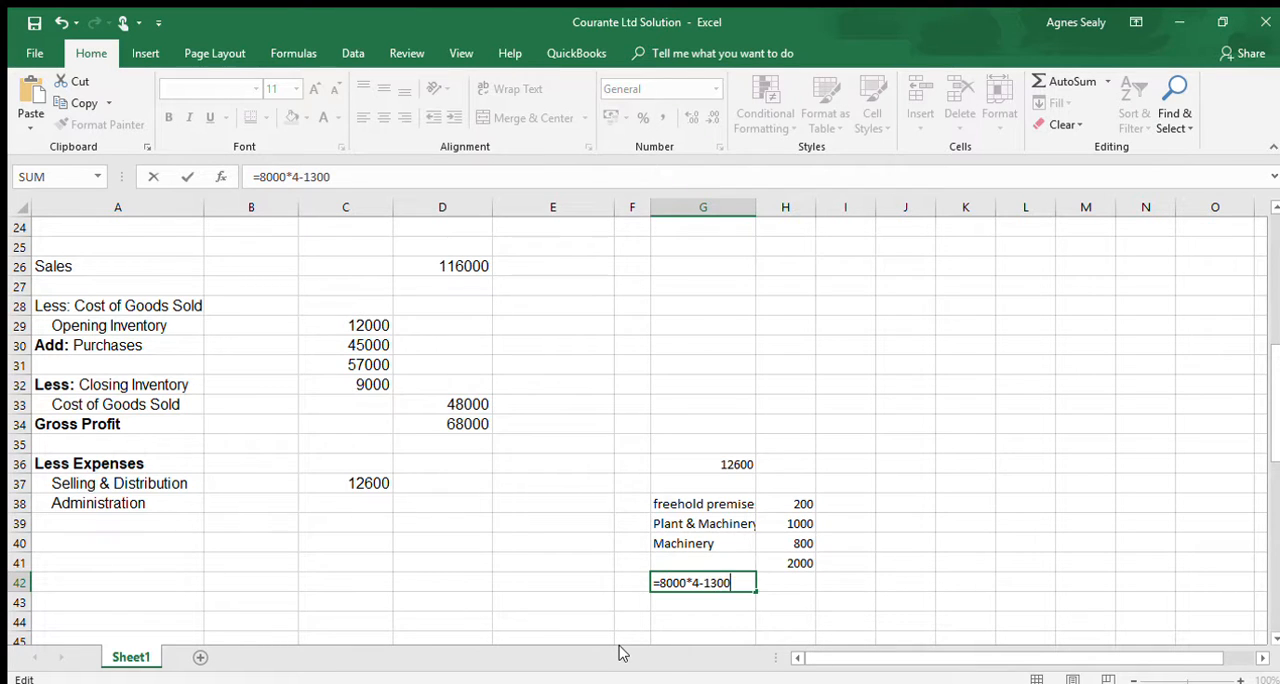
key(Return)
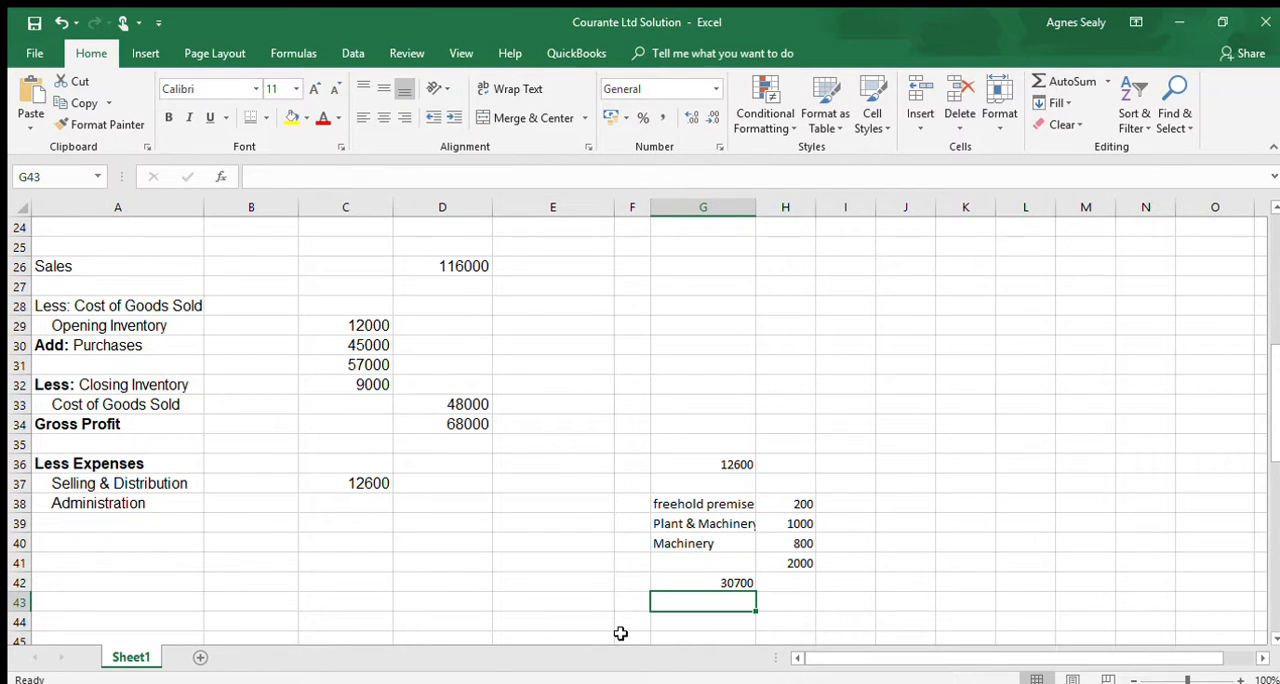
- Add 1000 to the administration working in G42, making the formula =8000*4-1300+1000
click(740, 581)
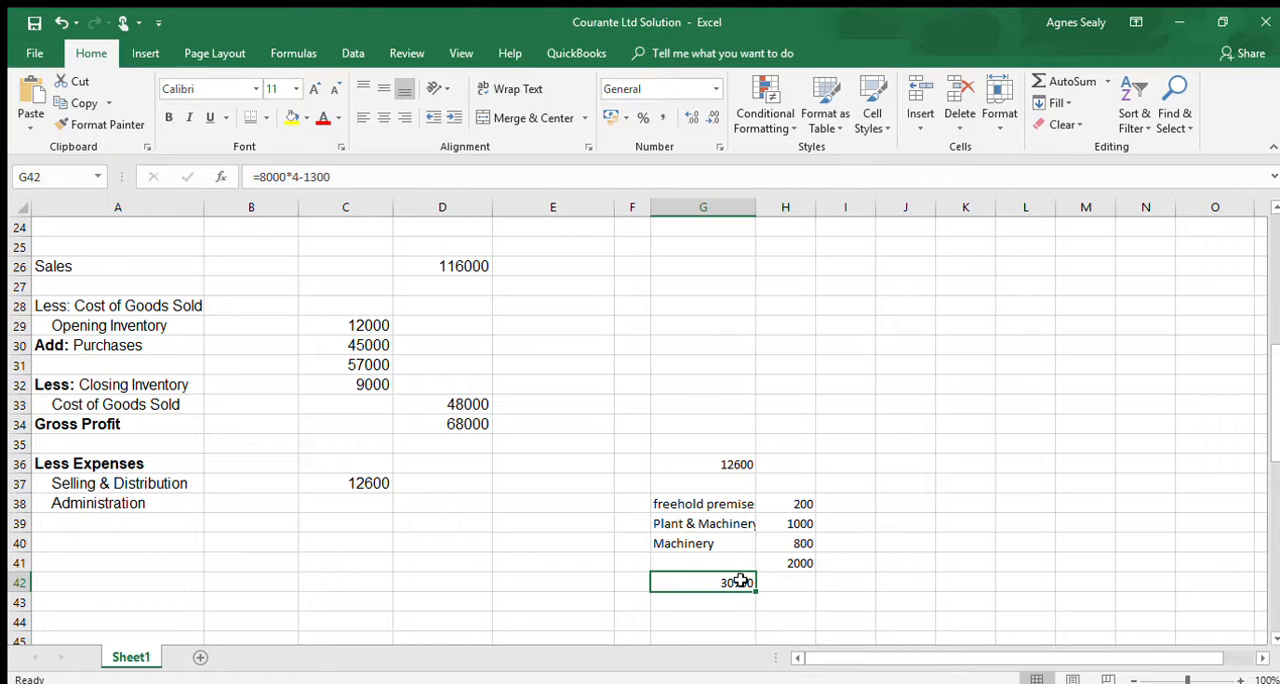
double_click(744, 582)
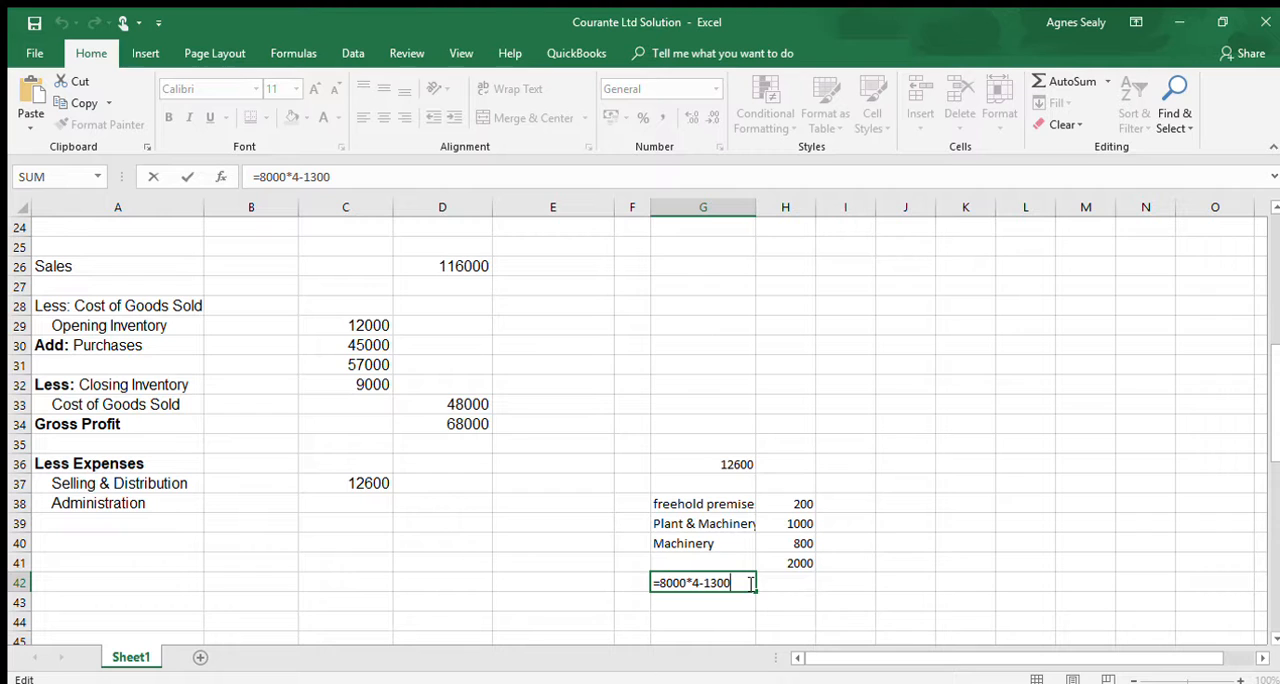
text(+1000)
key(Return)
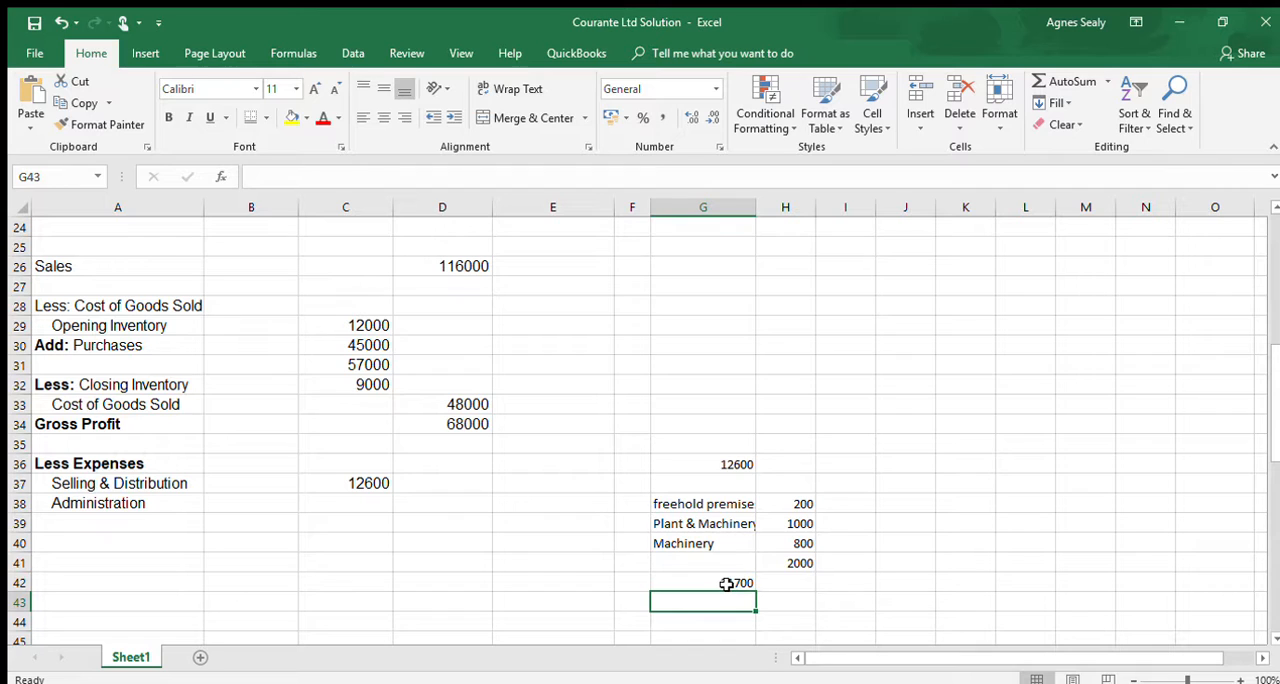
- Add 2400 to the end of the administration formula in G42, making it =8000*4-1300+1000+2400
click(728, 584)
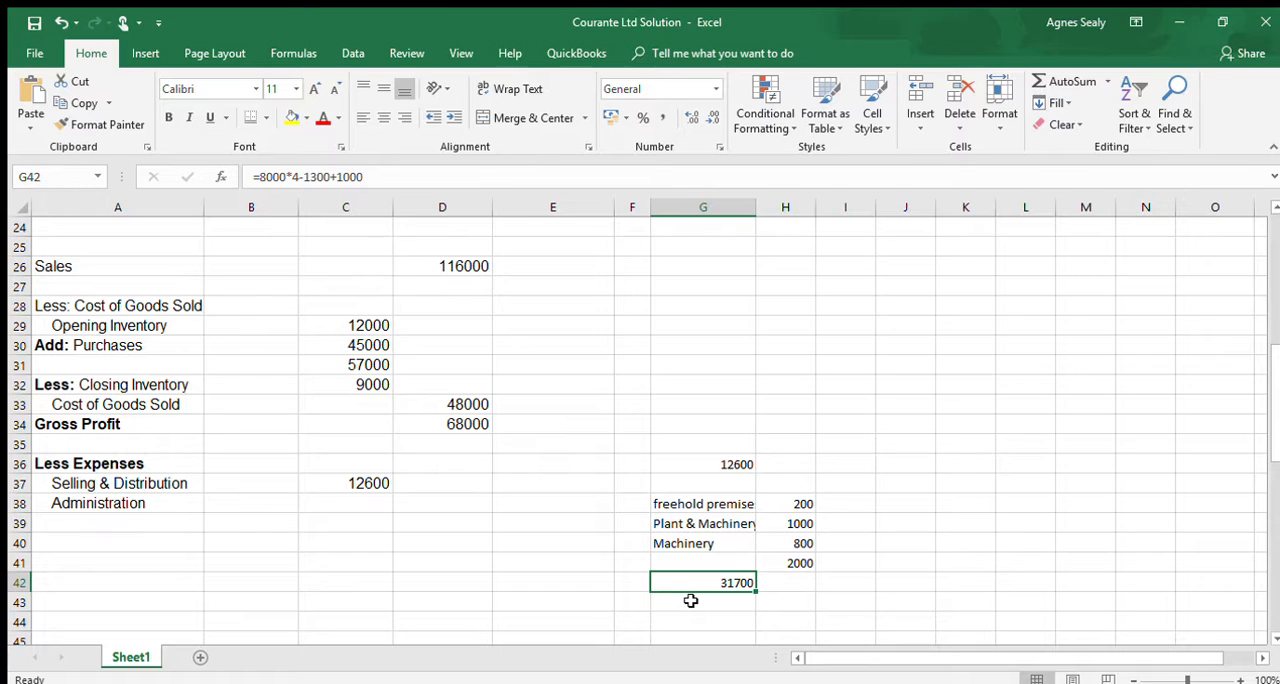
double_click(743, 582)
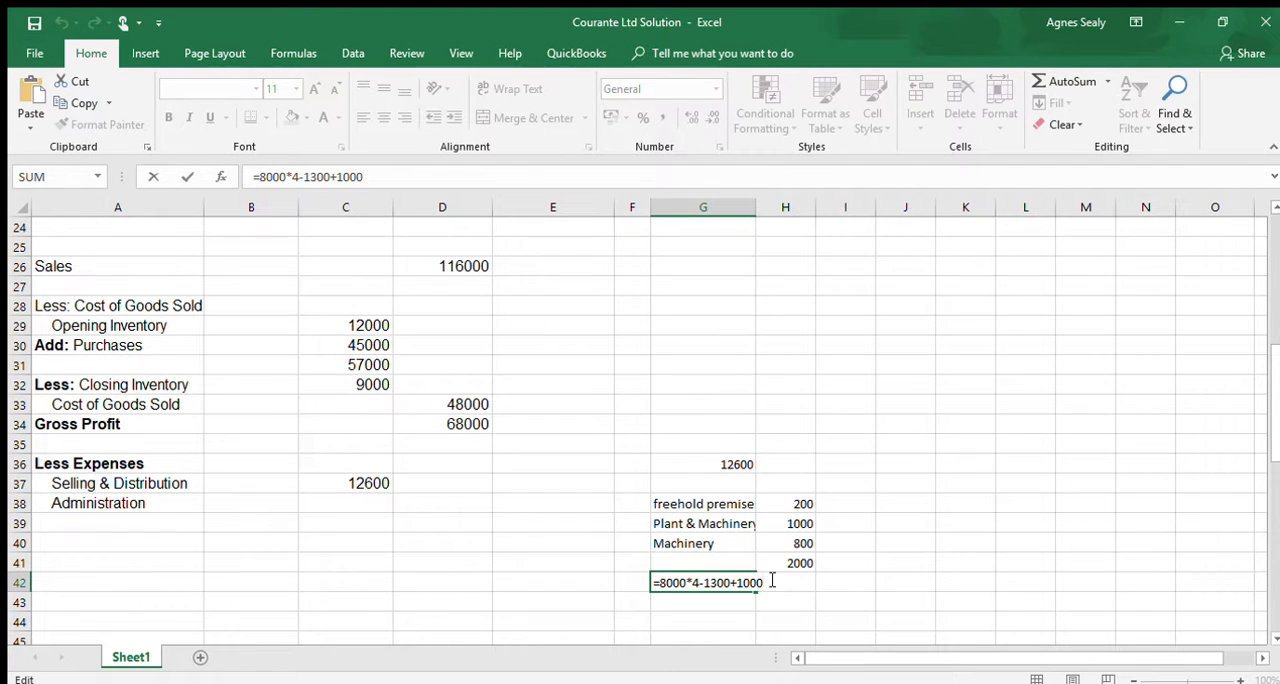
text(+2400)
key(Return)
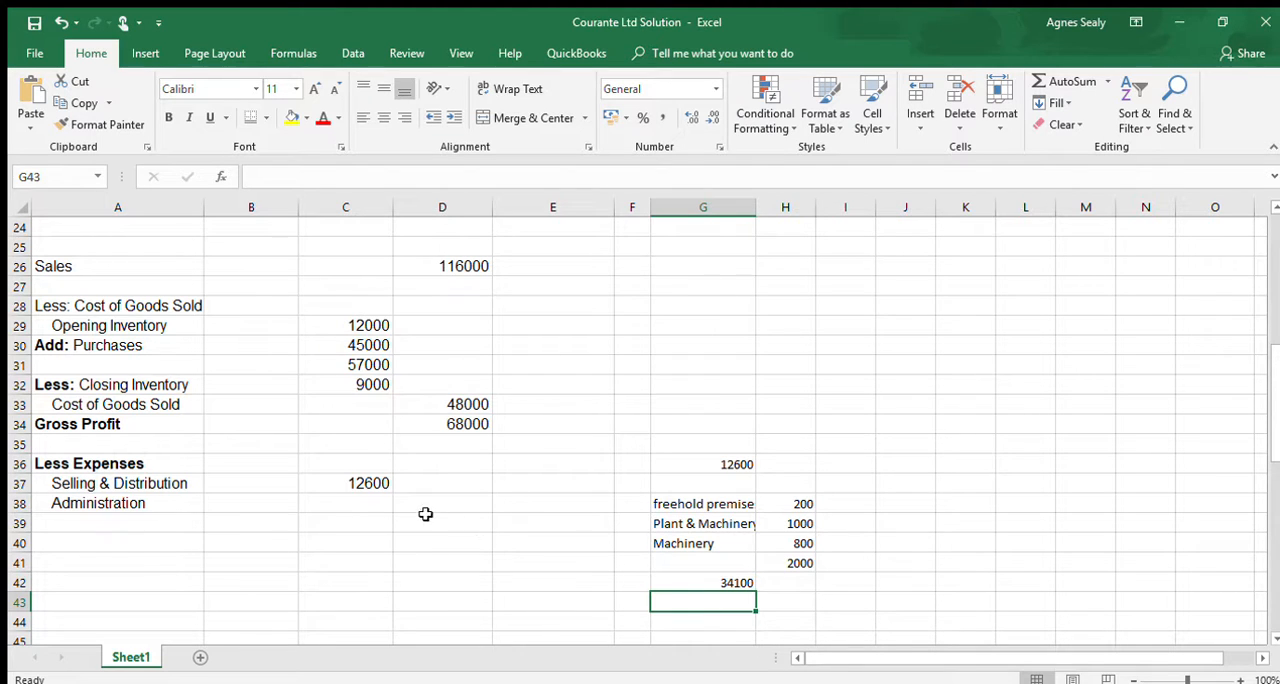
- Enter 34100 in C38 as the Administration expense
click(356, 507)
text(3411)
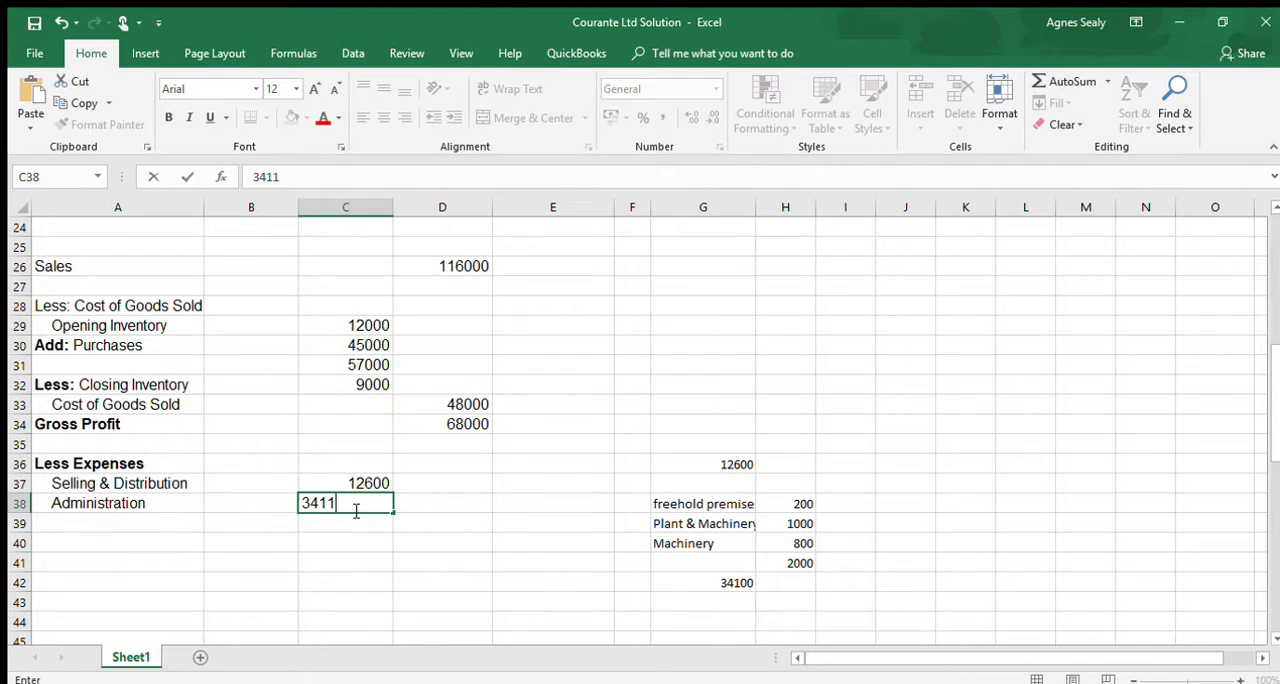
key(BackSpace)
text(00)
- Add an indented "Interim Dividend" line in A39 with the amount 2500 in C39
click(86, 527)
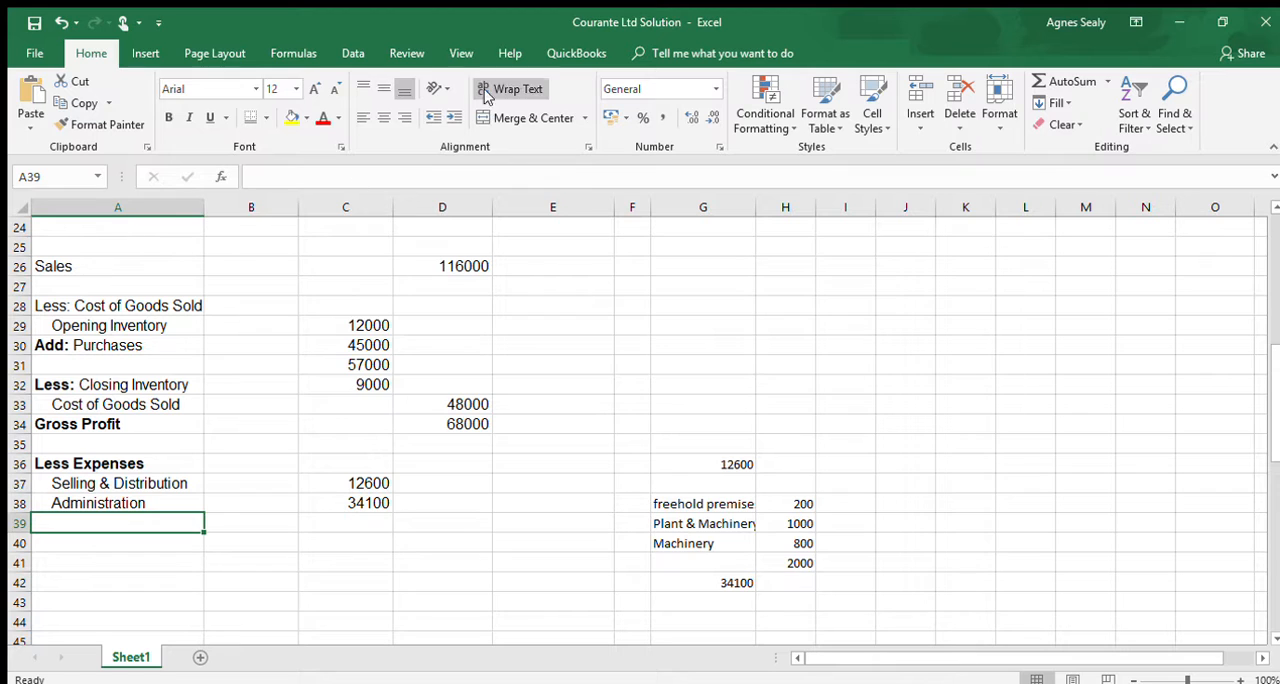
click(446, 117)
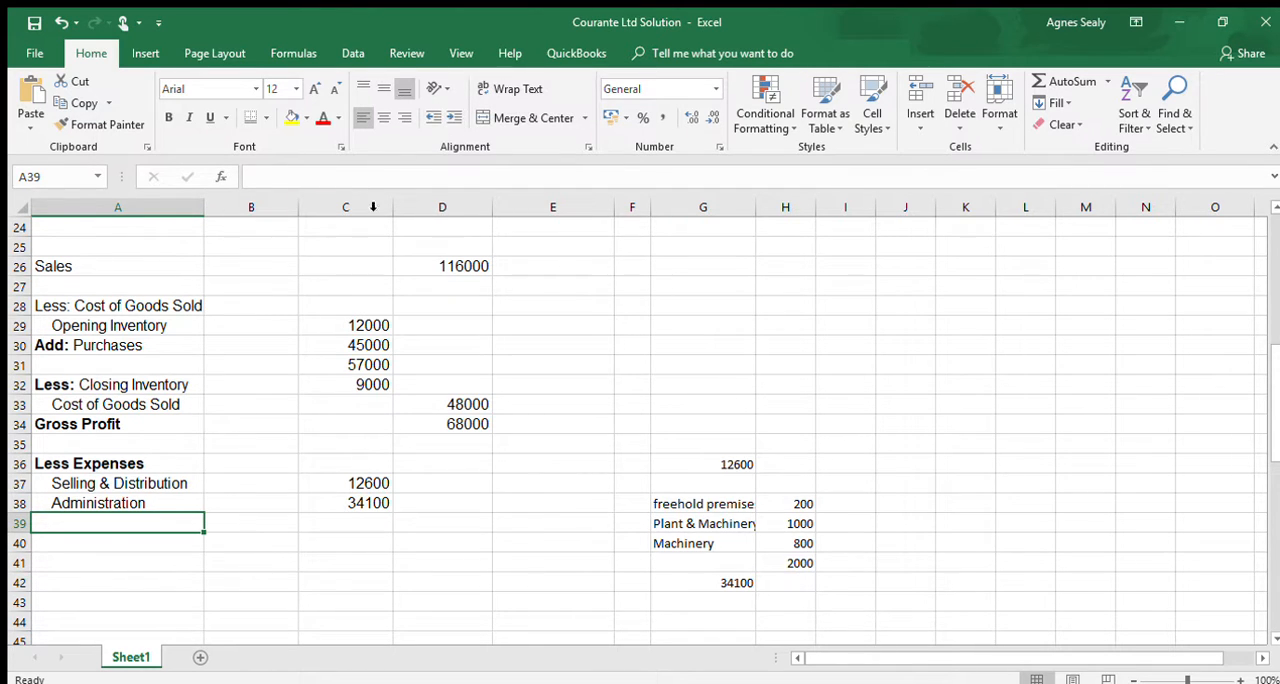
text(Interi)
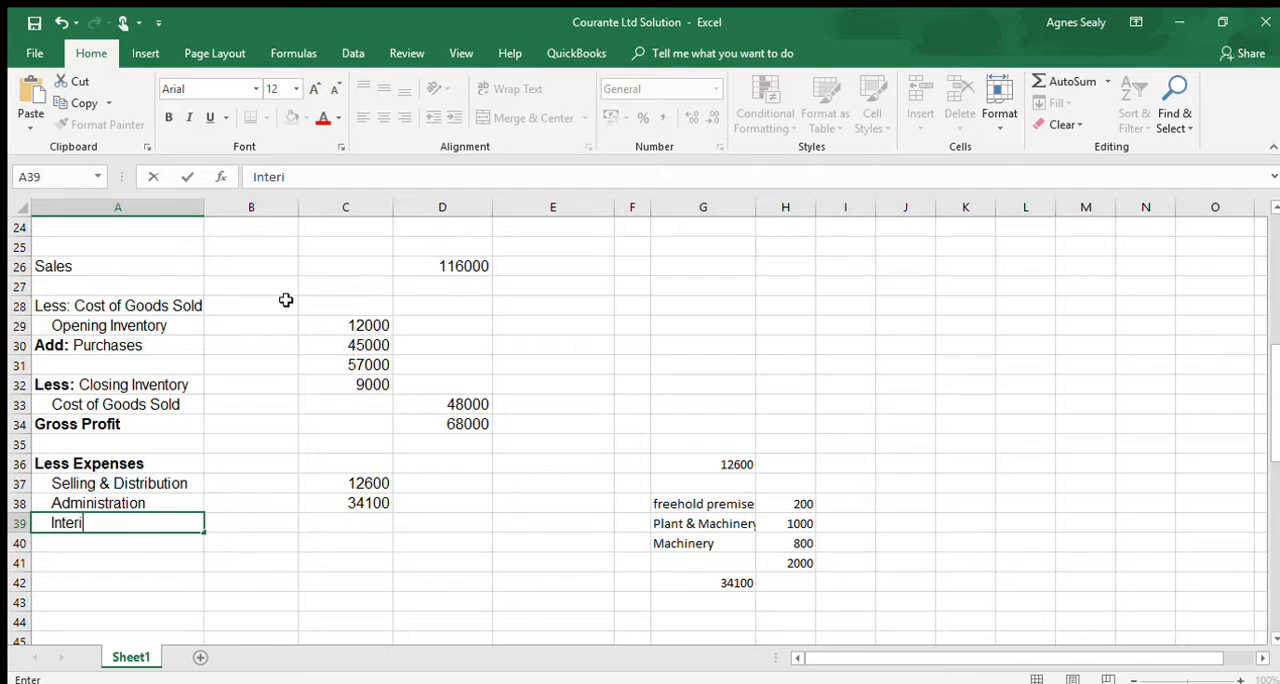
text(m Dividend)
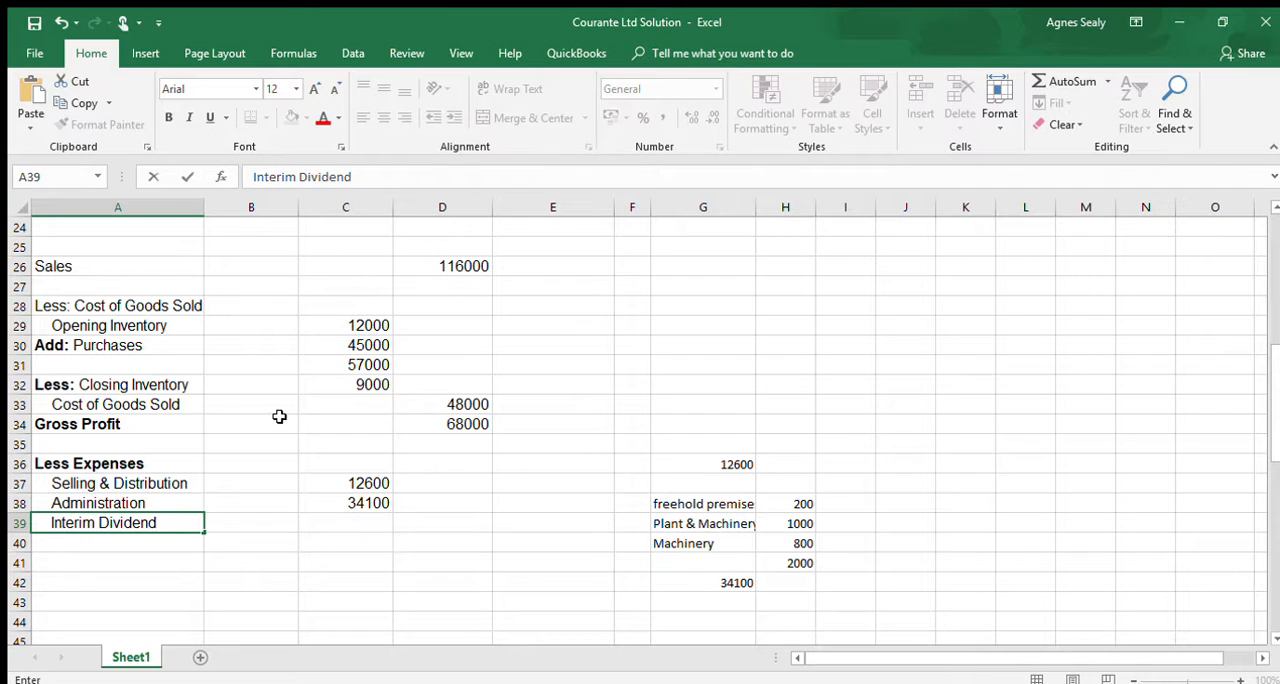
click(356, 531)
text(2500)
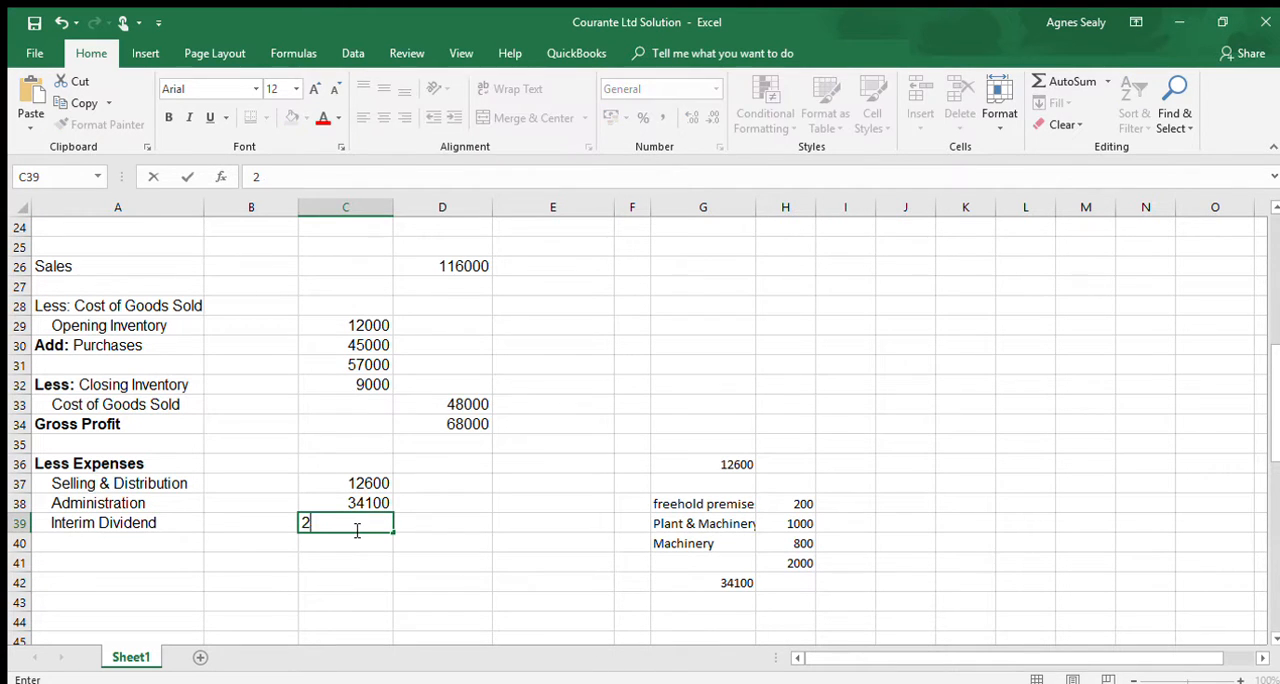
- Enter the expense label "Debenture Interest" in A40
click(155, 545)
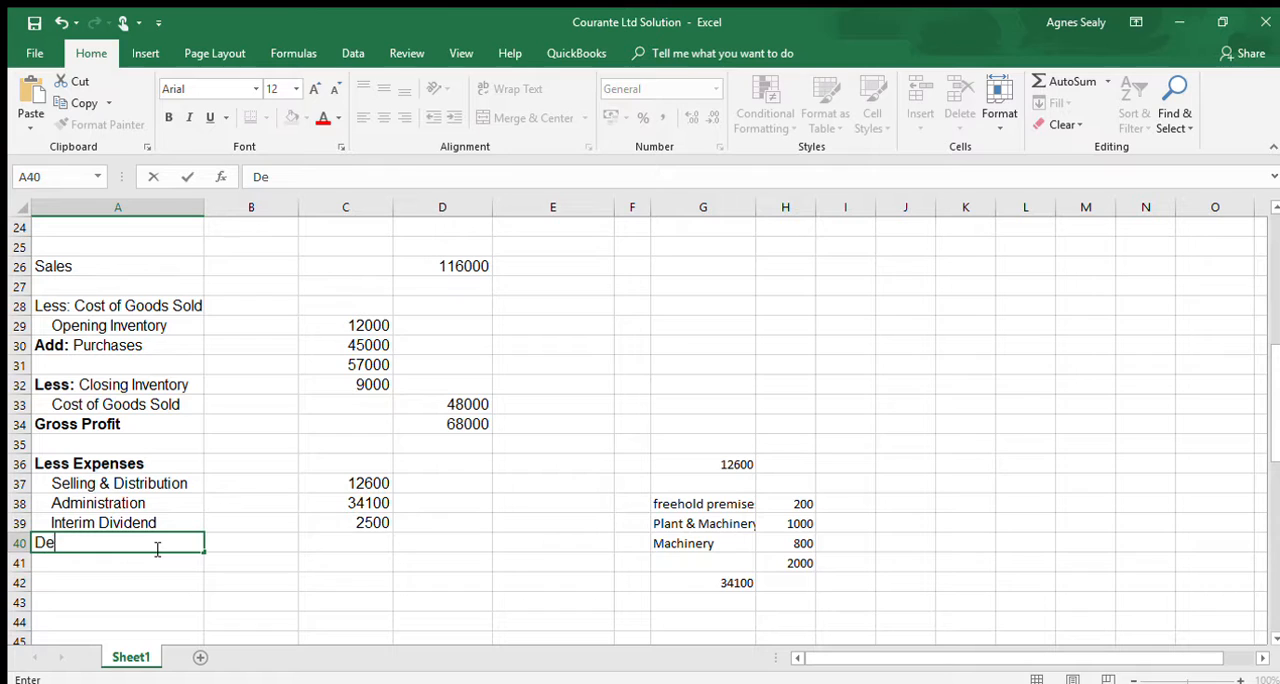
text(nture Interest)
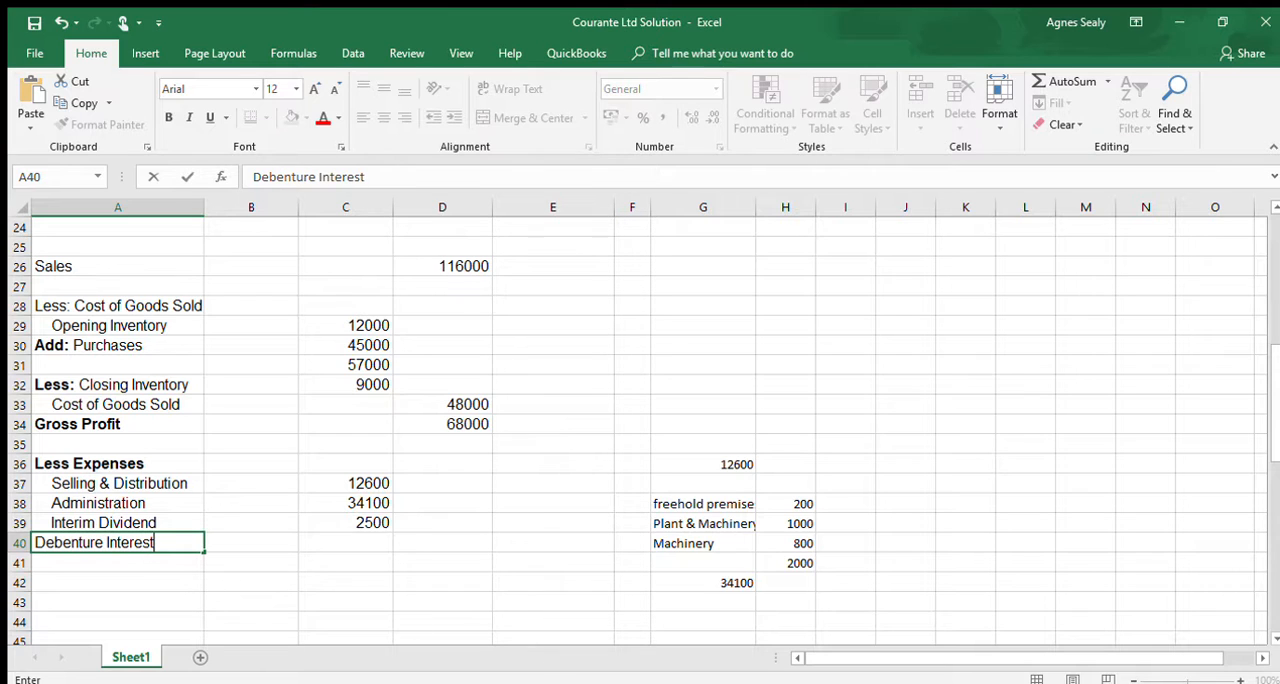
- Calculate the annual debenture interest in G43 with the formula =10000*12%
click(707, 612)
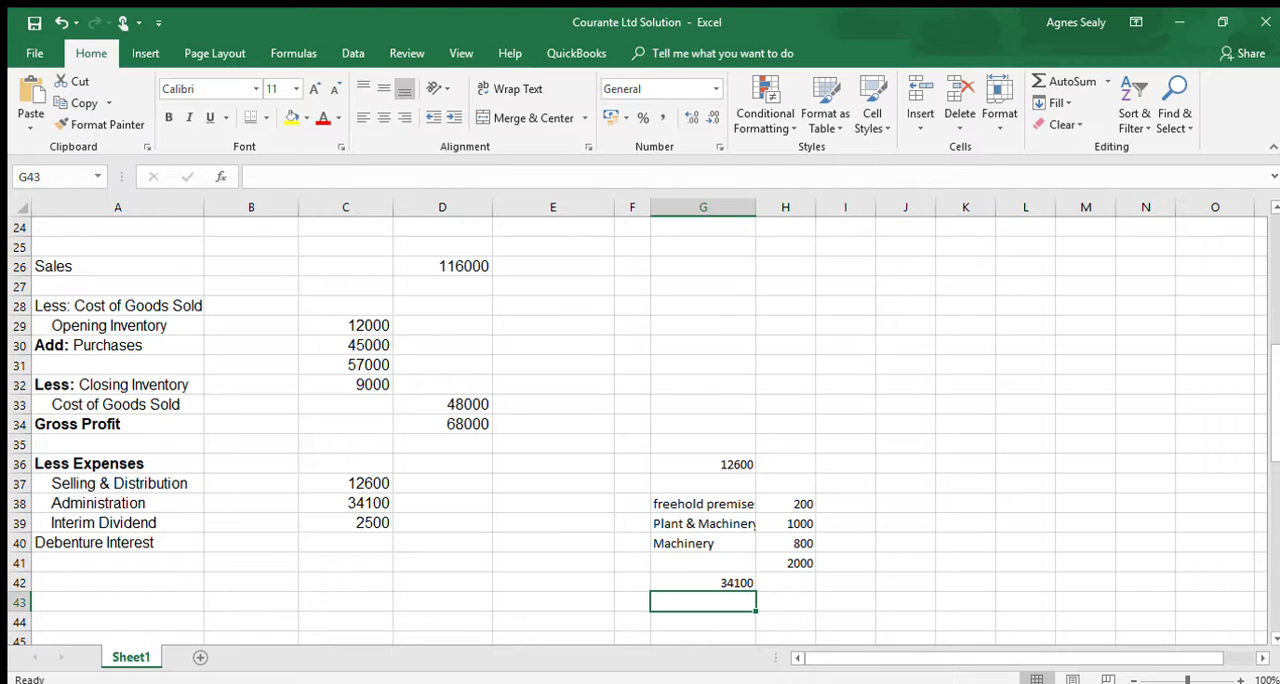
text(=10000)
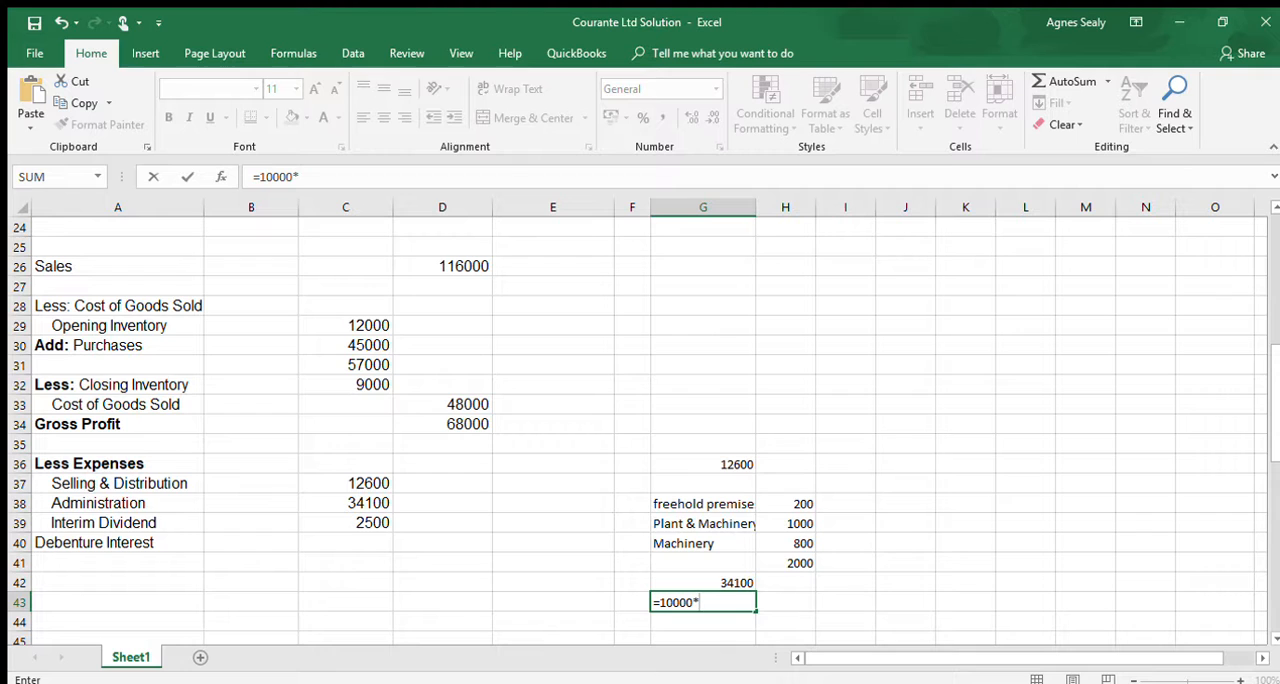
text(*12%)
key(Return)
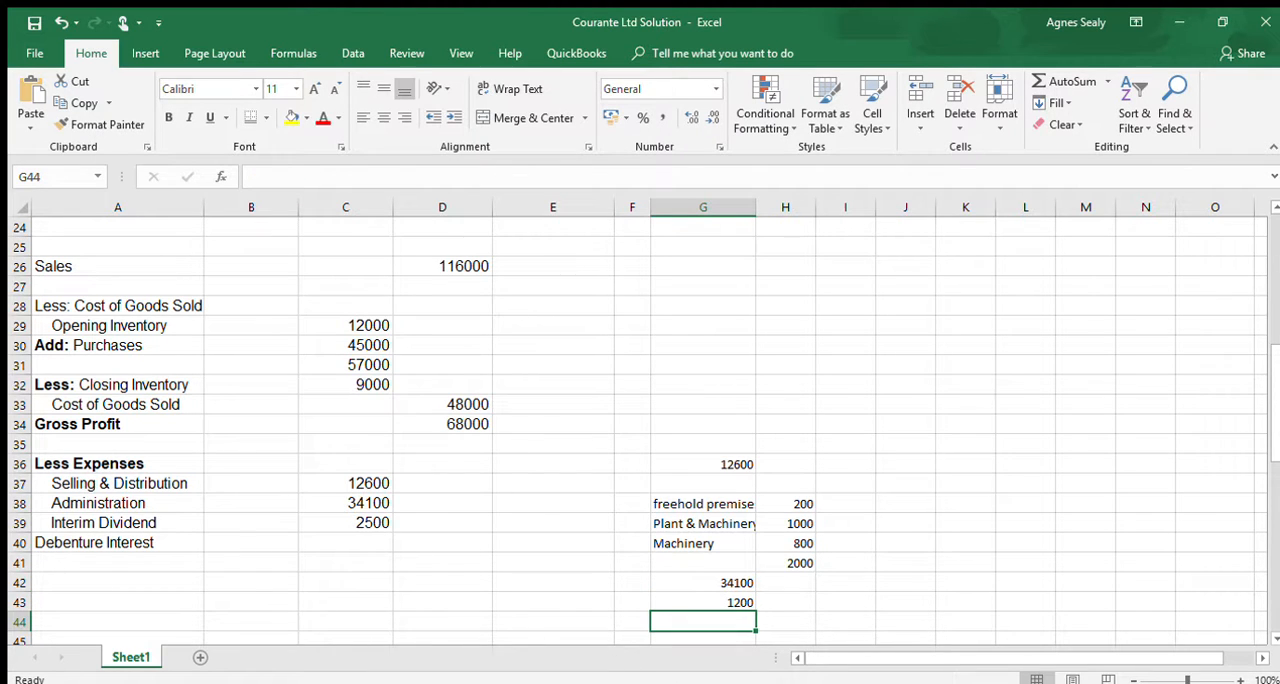
- Extend the debenture interest formula in G43 with a further factor that prorates the annual interest to 400 for four months
click(703, 602)
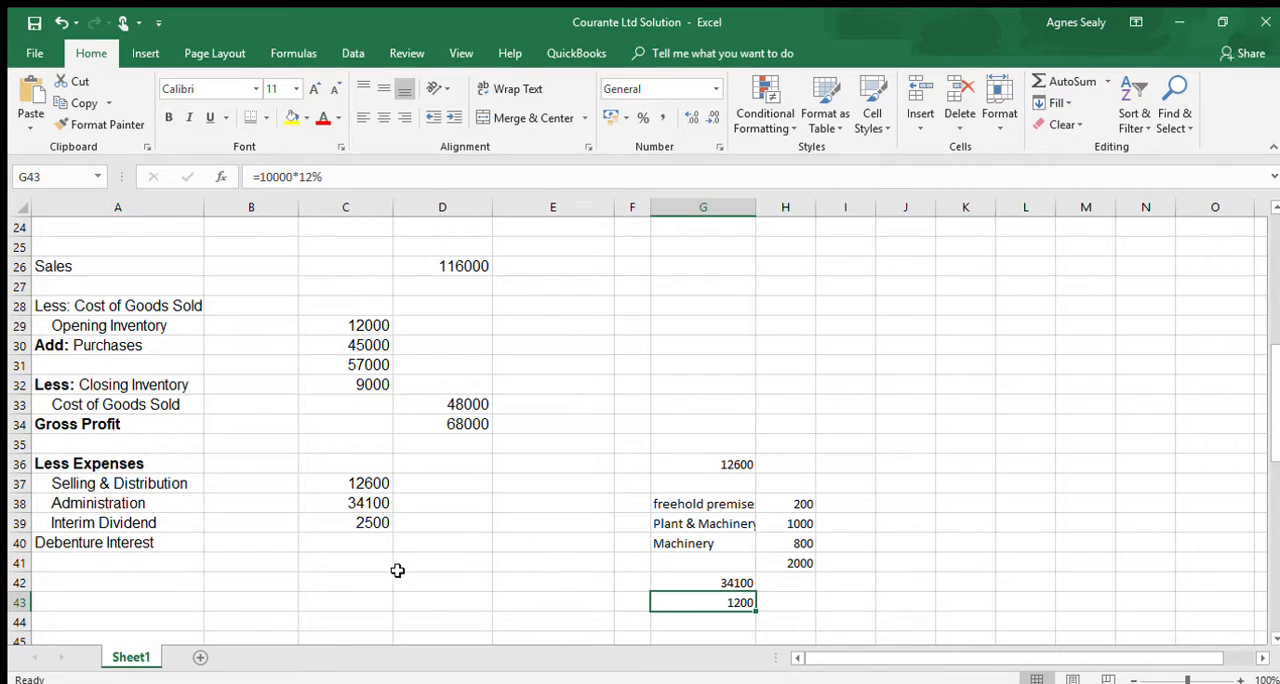
double_click(738, 602)
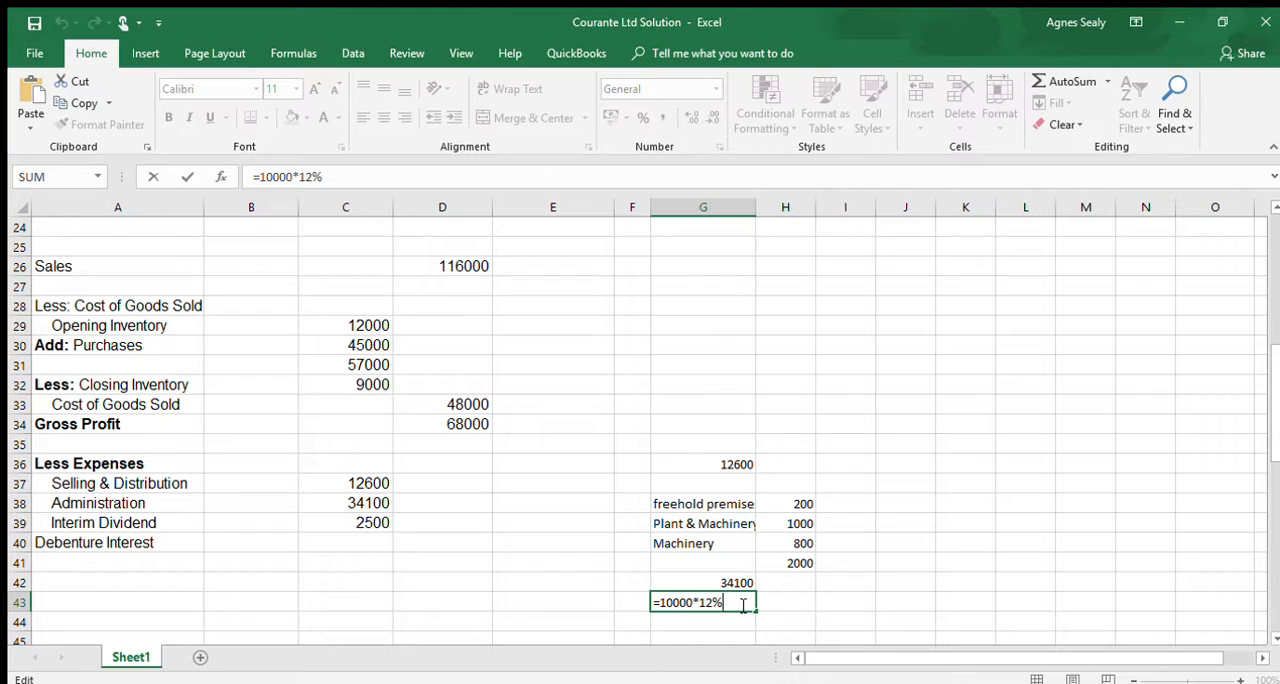
text(*)
key(Return)
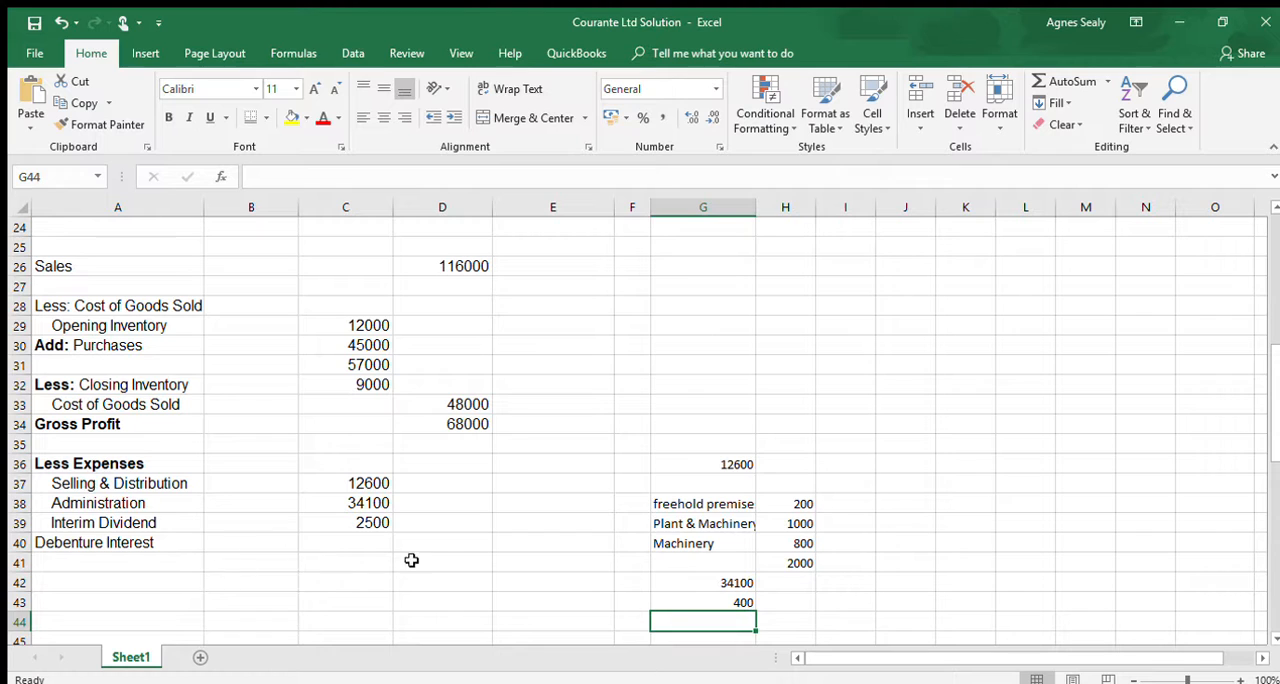
- Enter 400 in C40 as the Debenture Interest expense
click(384, 541)
text(400)
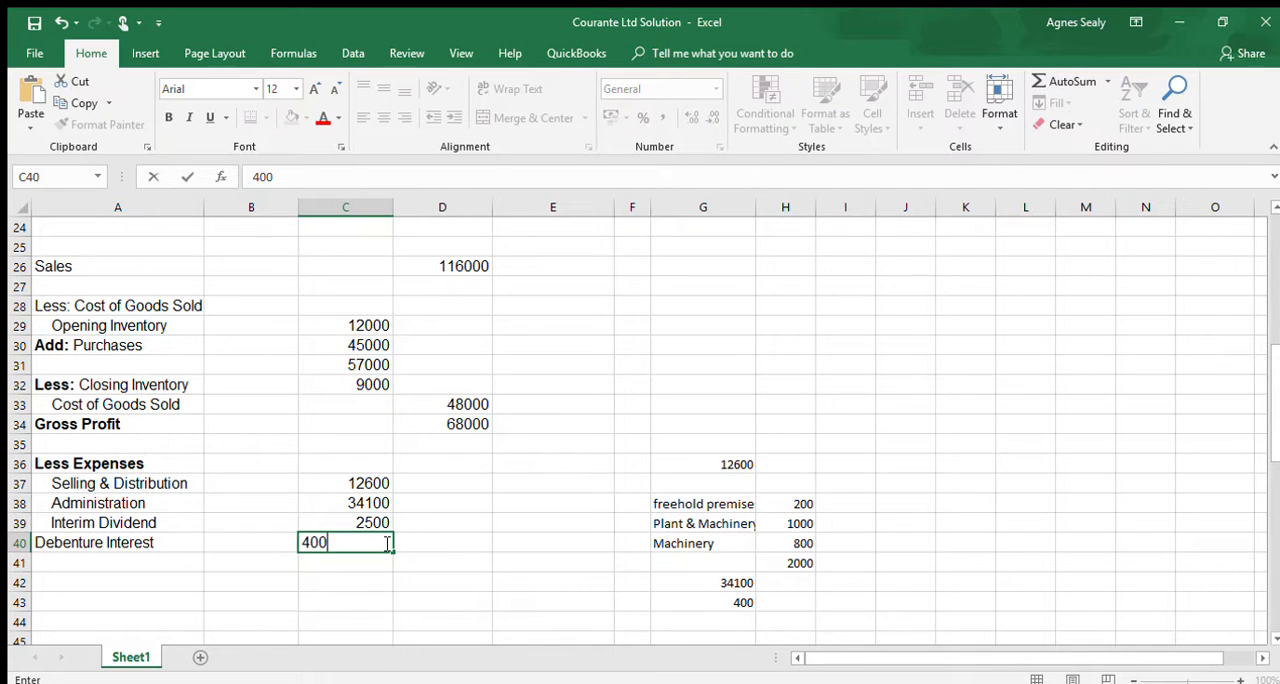
key(ctrl+Return)
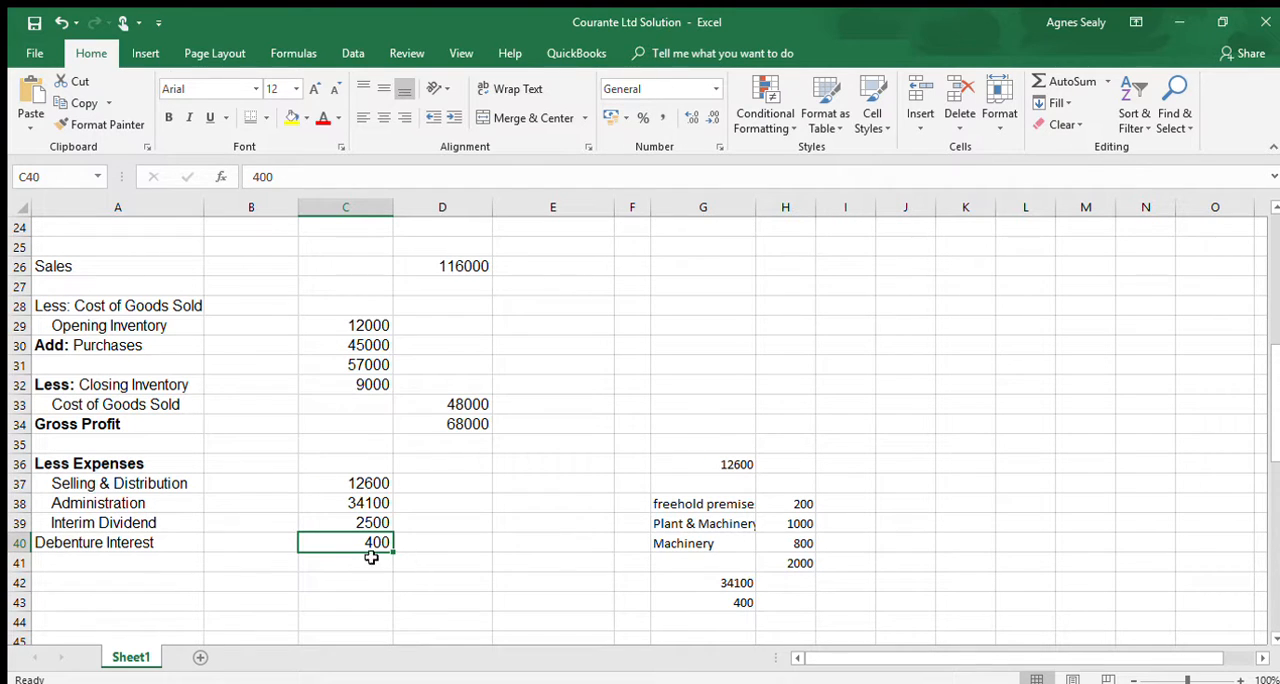
- Add the bold label "Total Expenses" in A41 below the Debenture Interest line
click(170, 562)
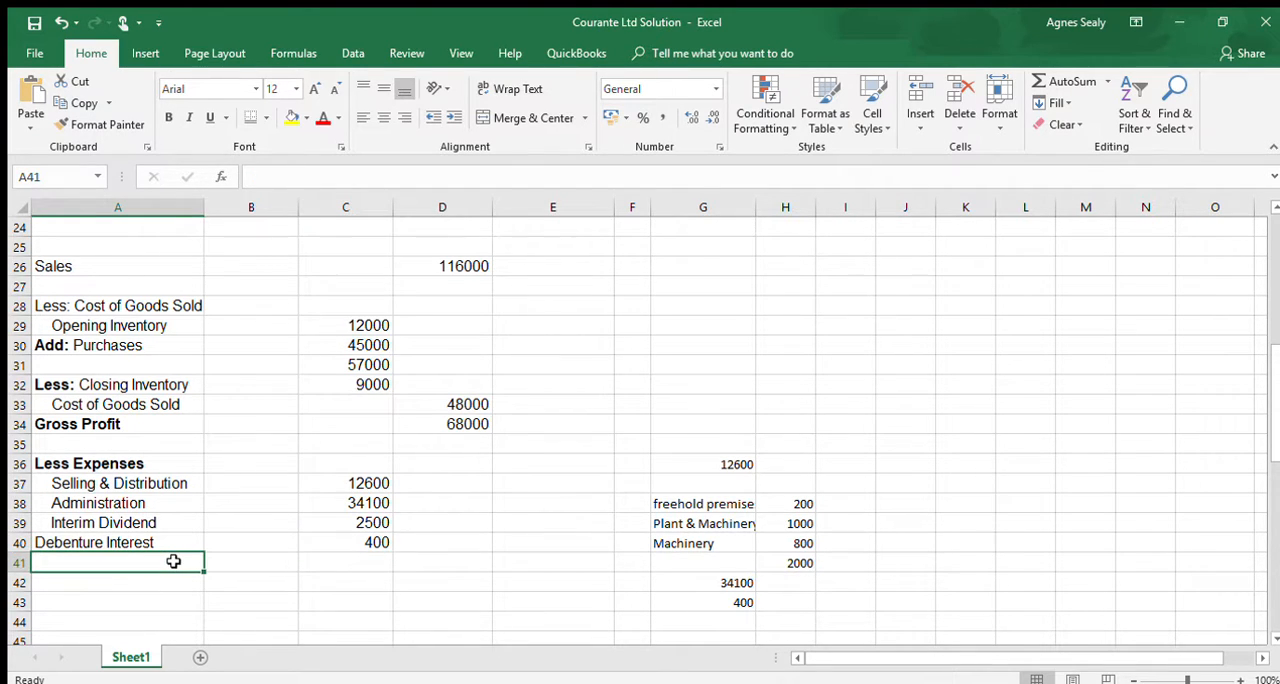
key(ctrl+b)
text(Total )
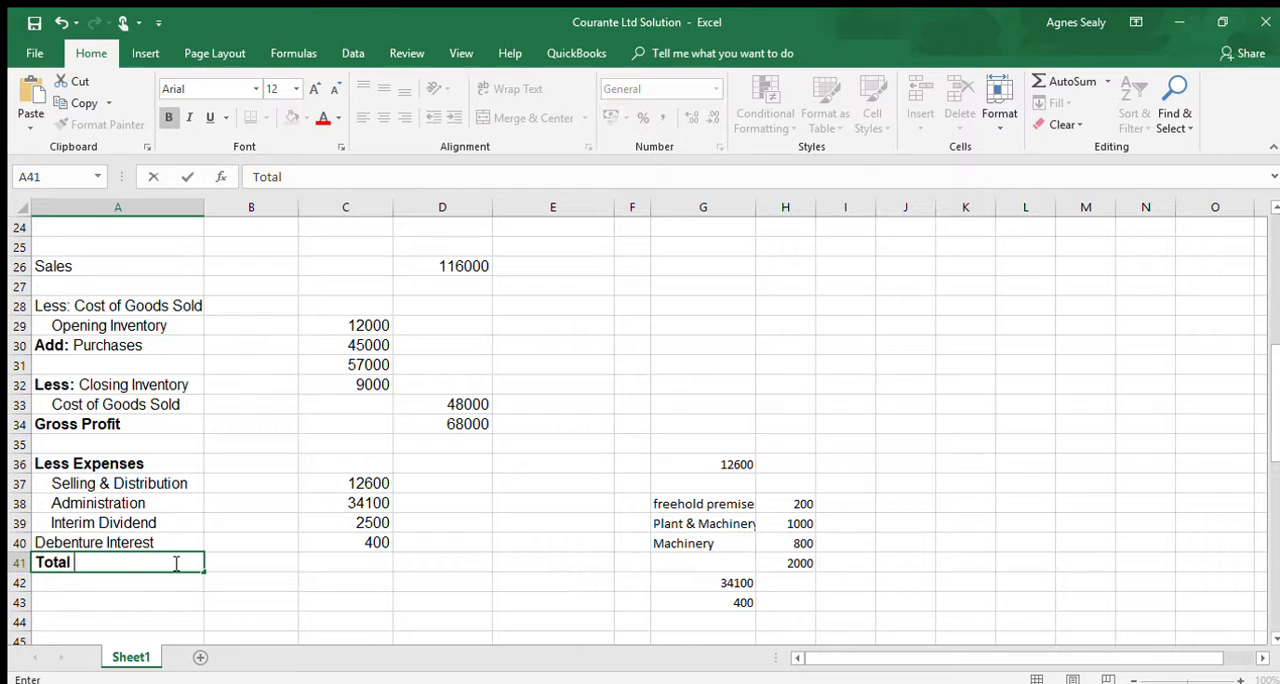
text(Expenses)
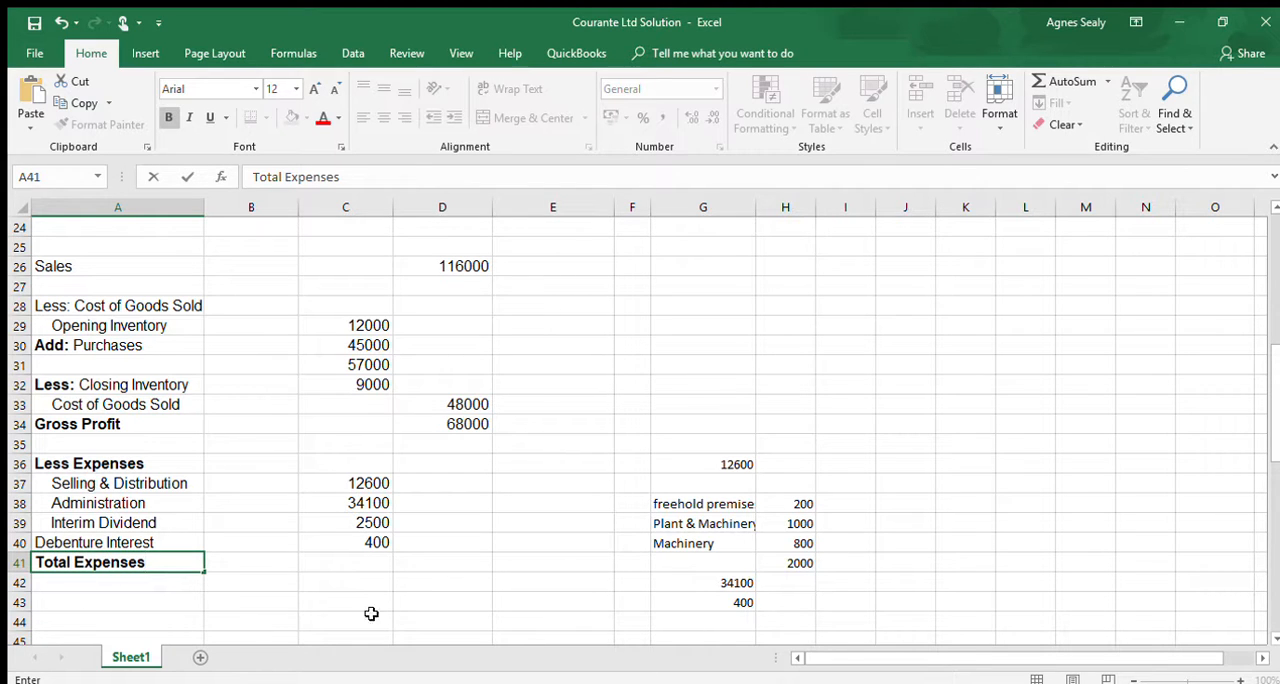
- Total the four expense amounts C37:C40 in D41 with a SUM formula
click(410, 568)
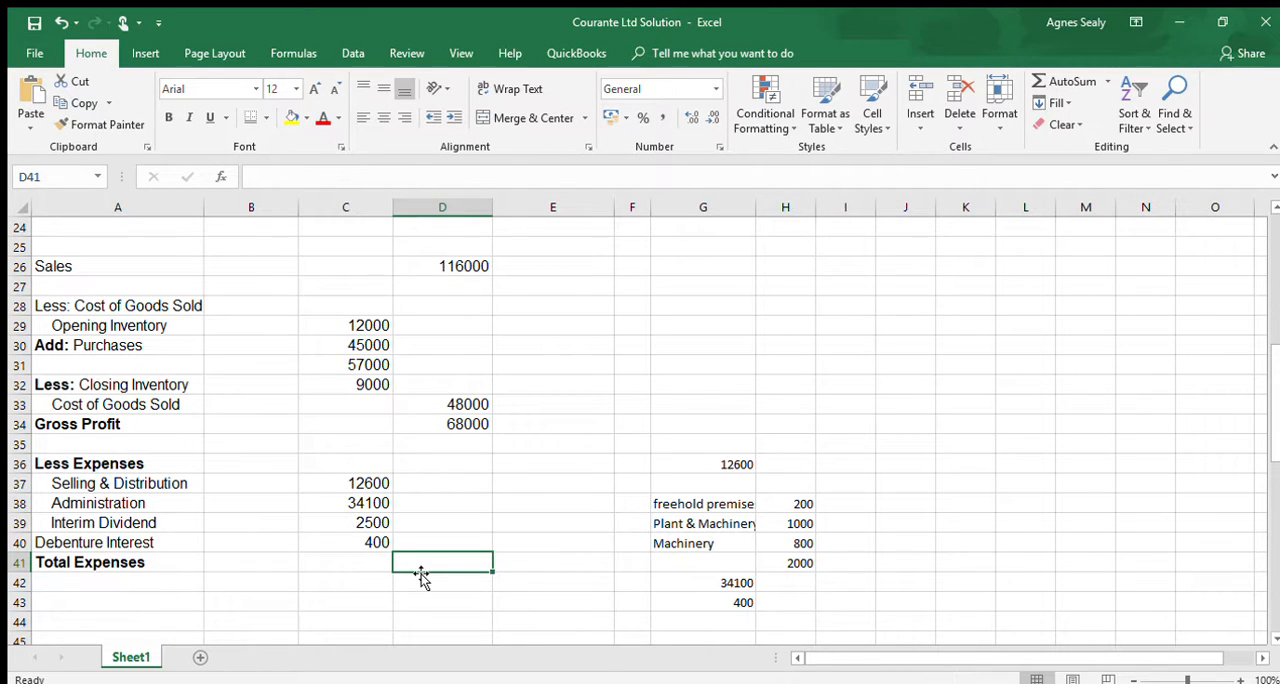
text(=s)
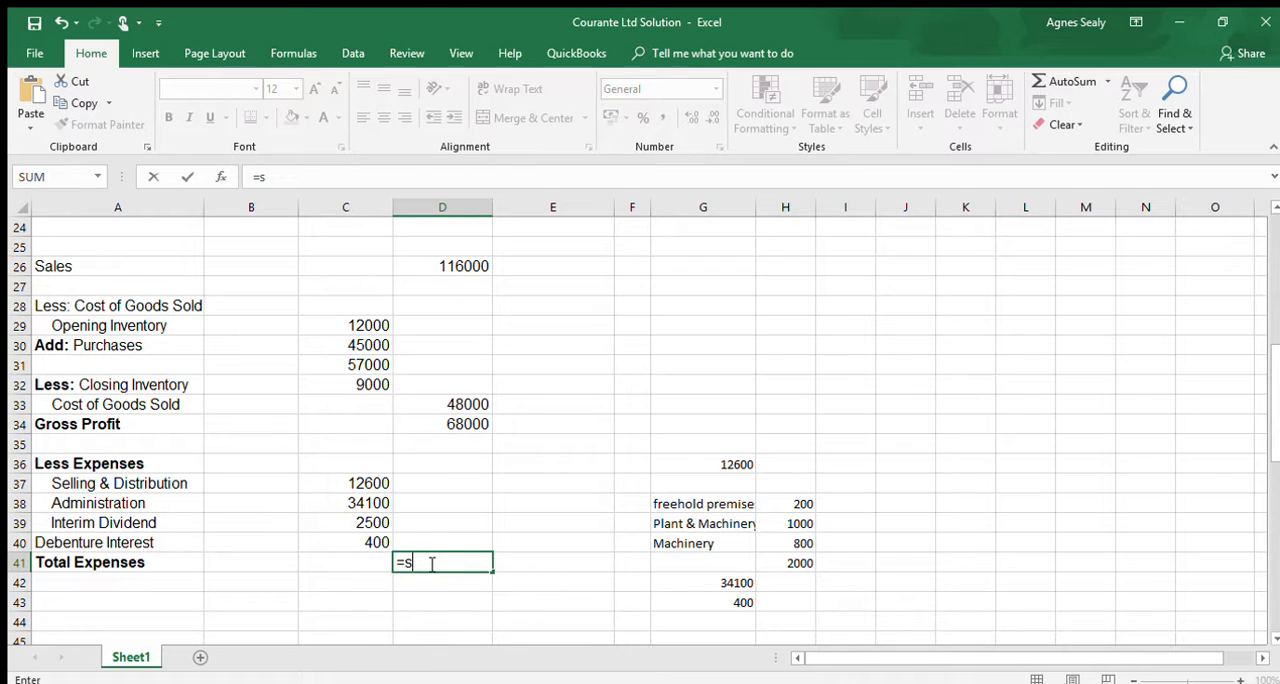
text(um()
drag(371, 481, 374, 536)
key(Return)
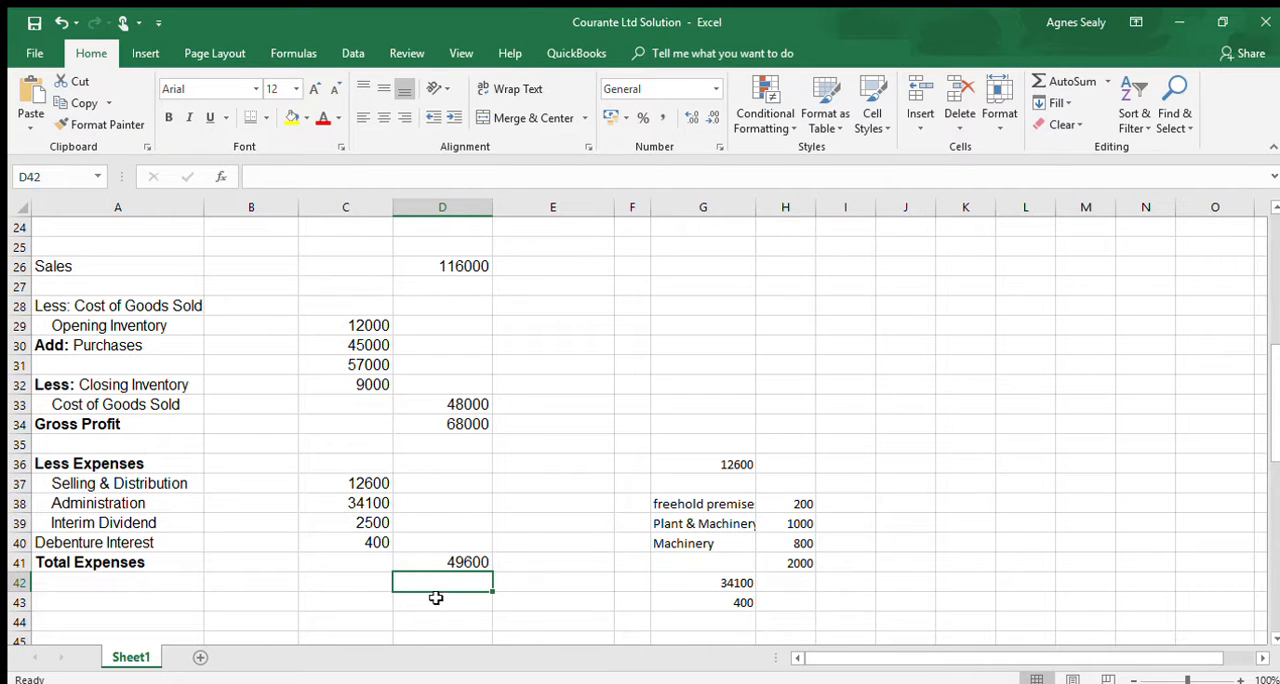
- Indent the Debenture Interest label in A40 to line up with the other expense labels
click(145, 545)
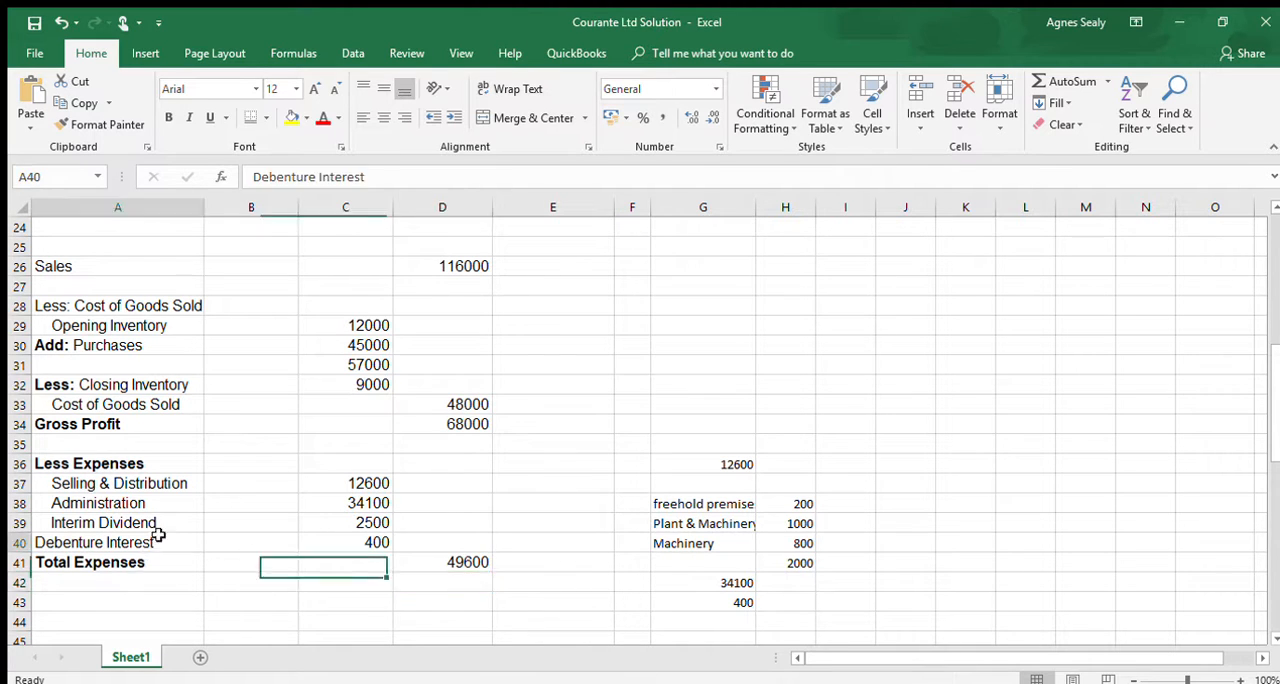
click(454, 116)
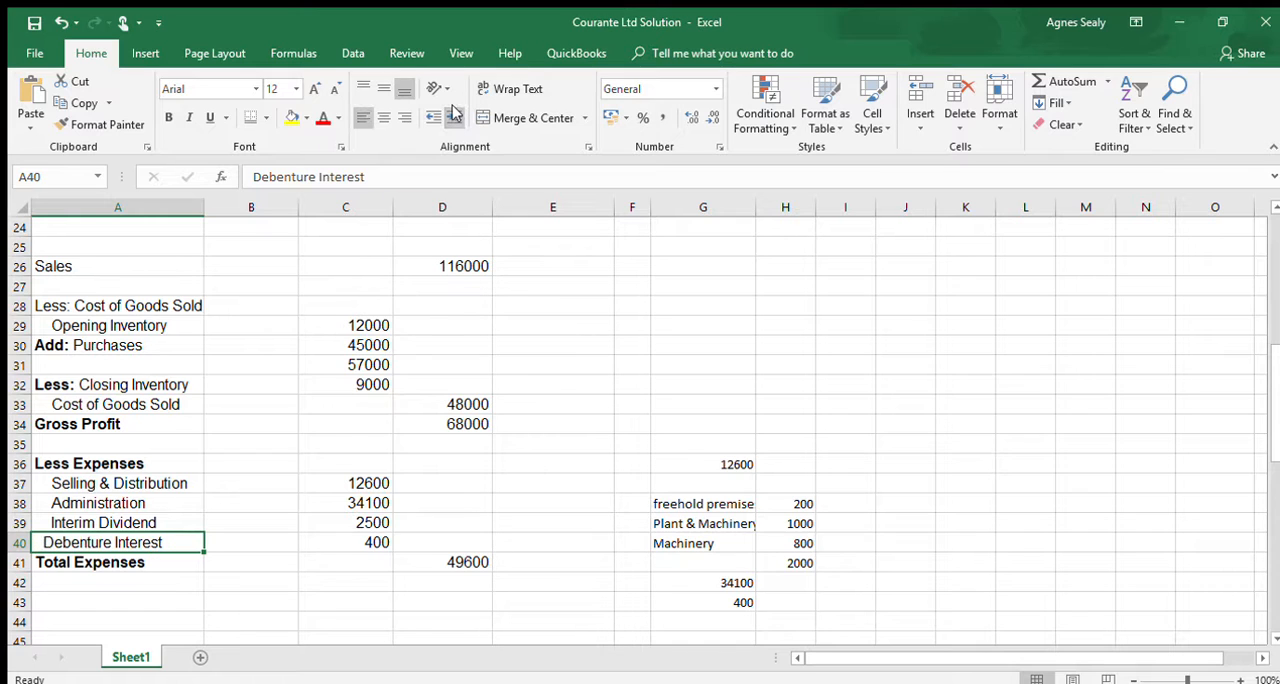
click(454, 116)
- Subtract total expenses from gross profit in D42 with the formula =D34-D41
click(472, 580)
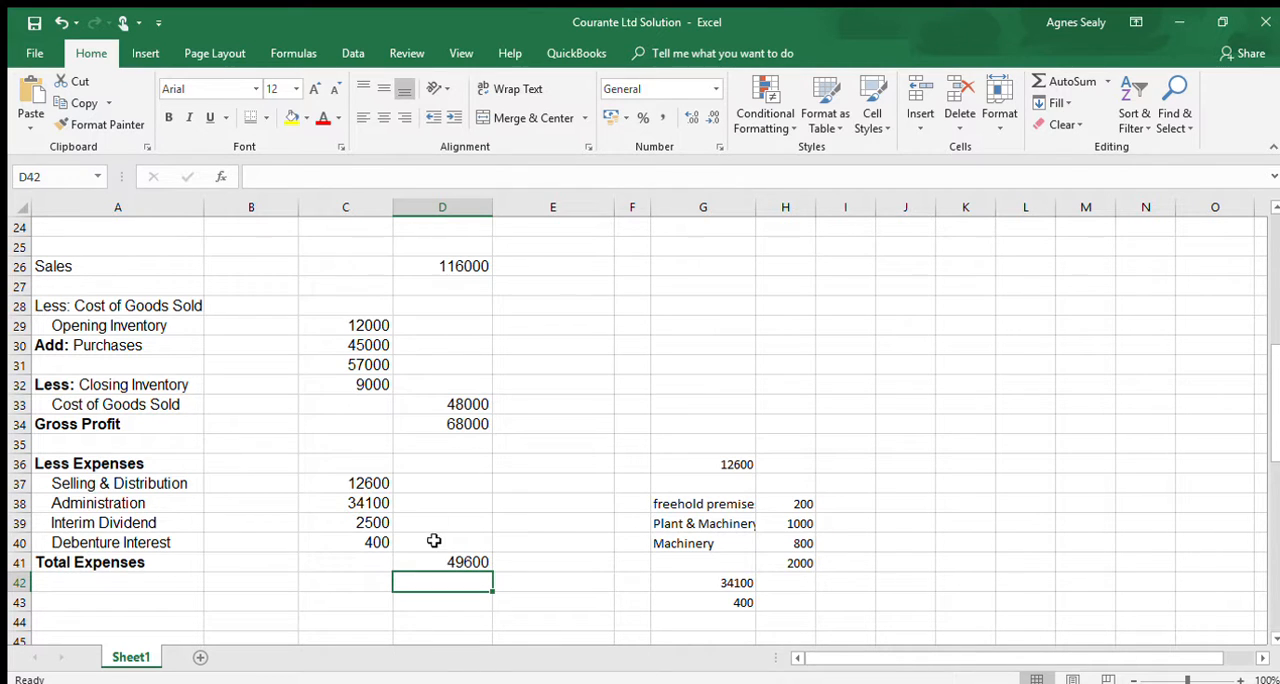
text(=)
click(468, 423)
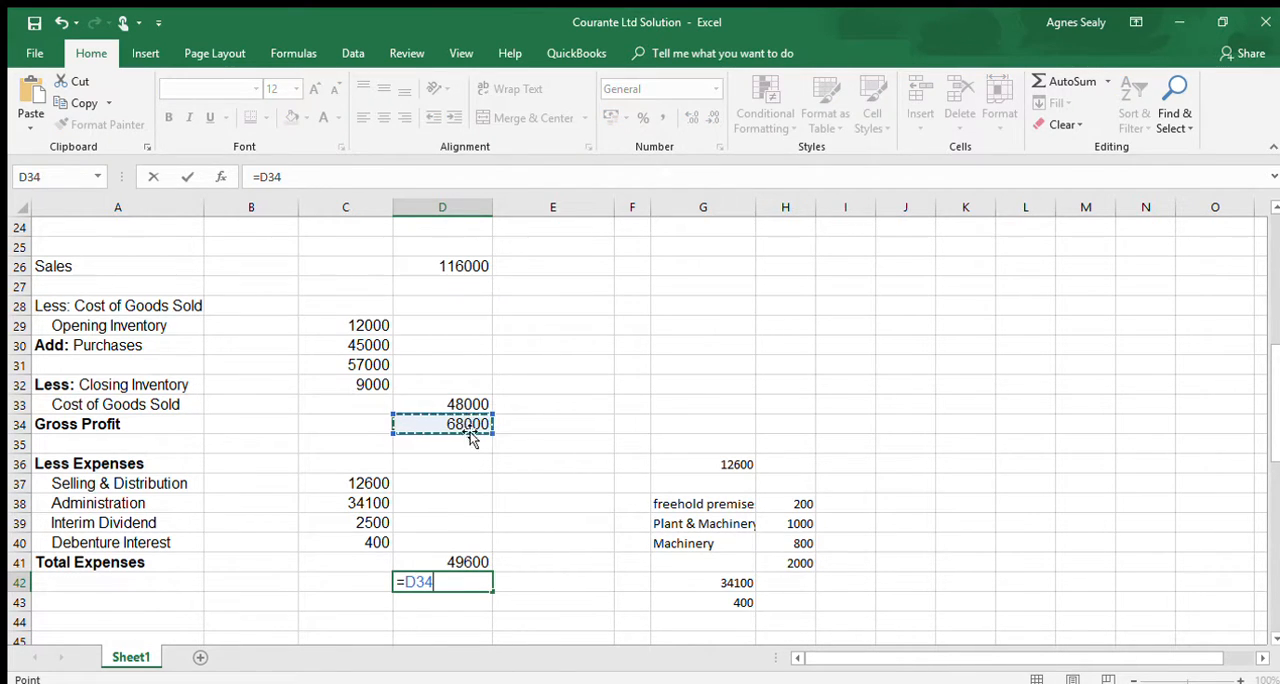
text(-)
click(467, 561)
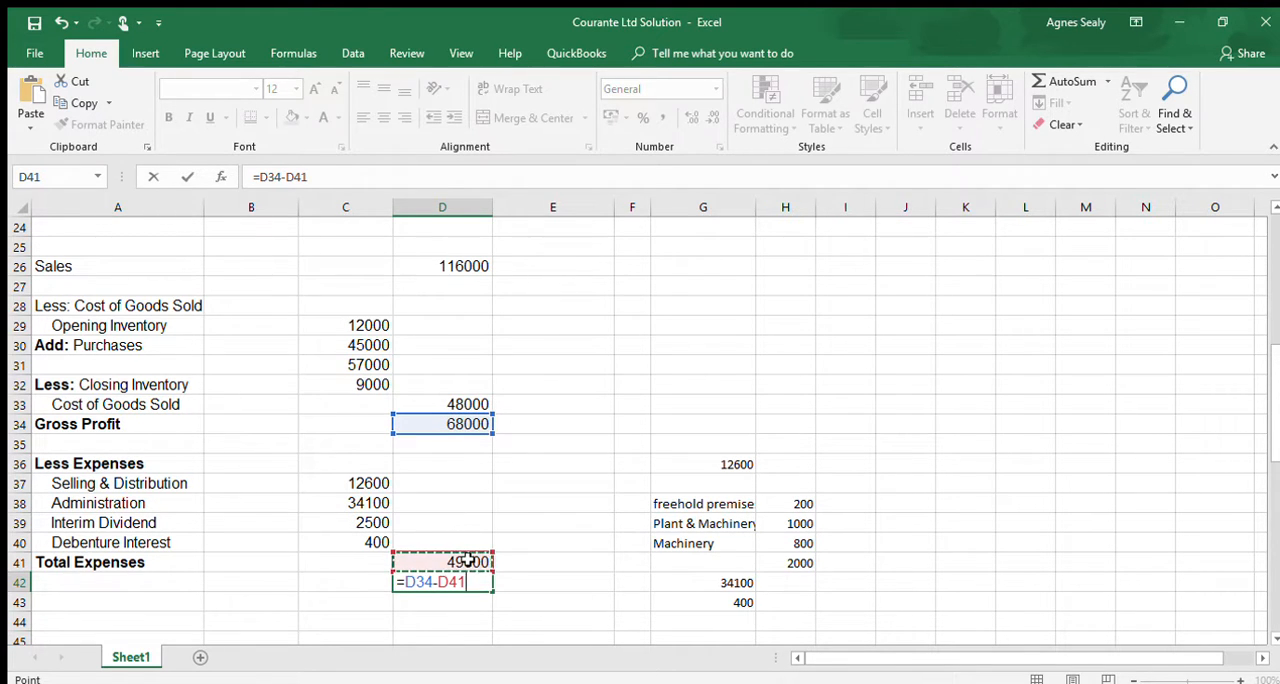
key(Return)
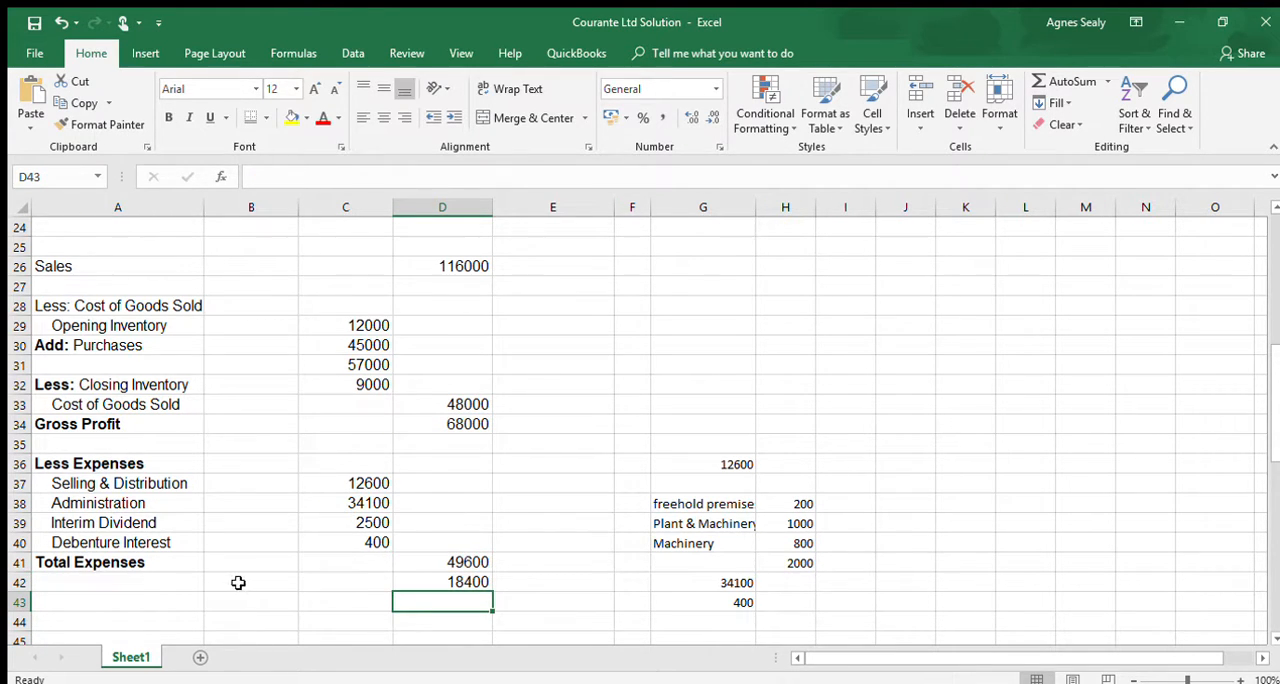
- Add the bold, indented label "Net Profit" in A42
click(186, 586)
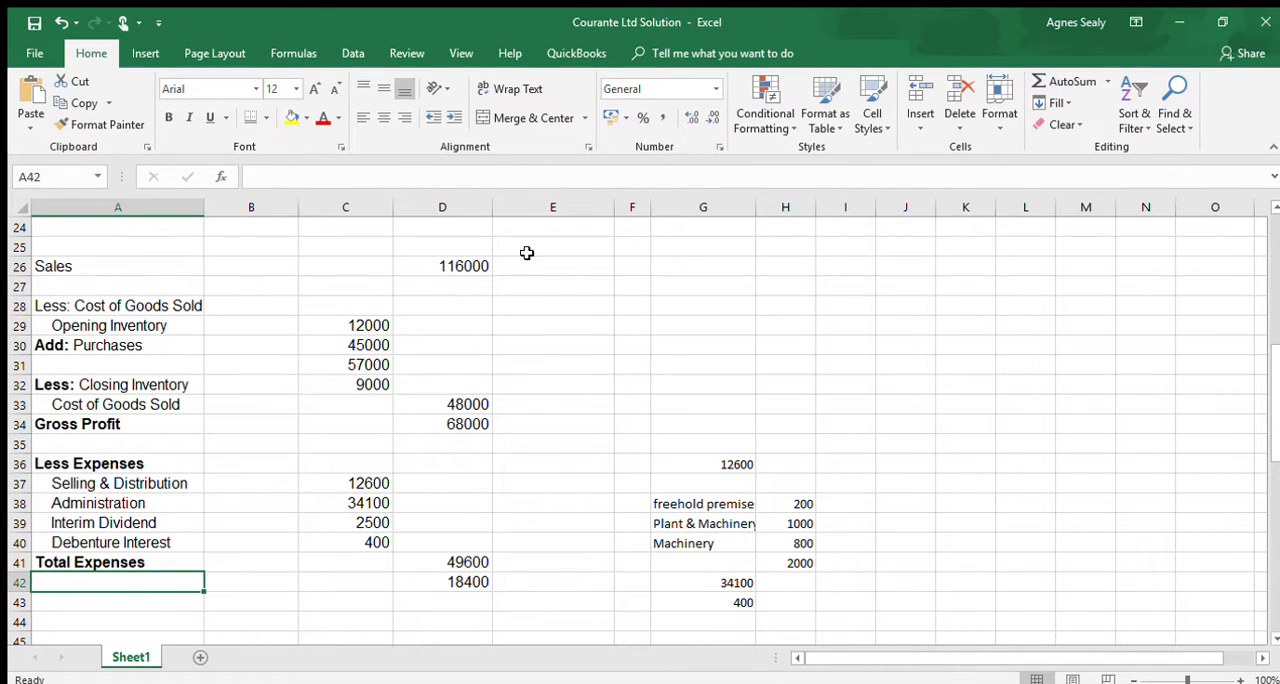
click(441, 117)
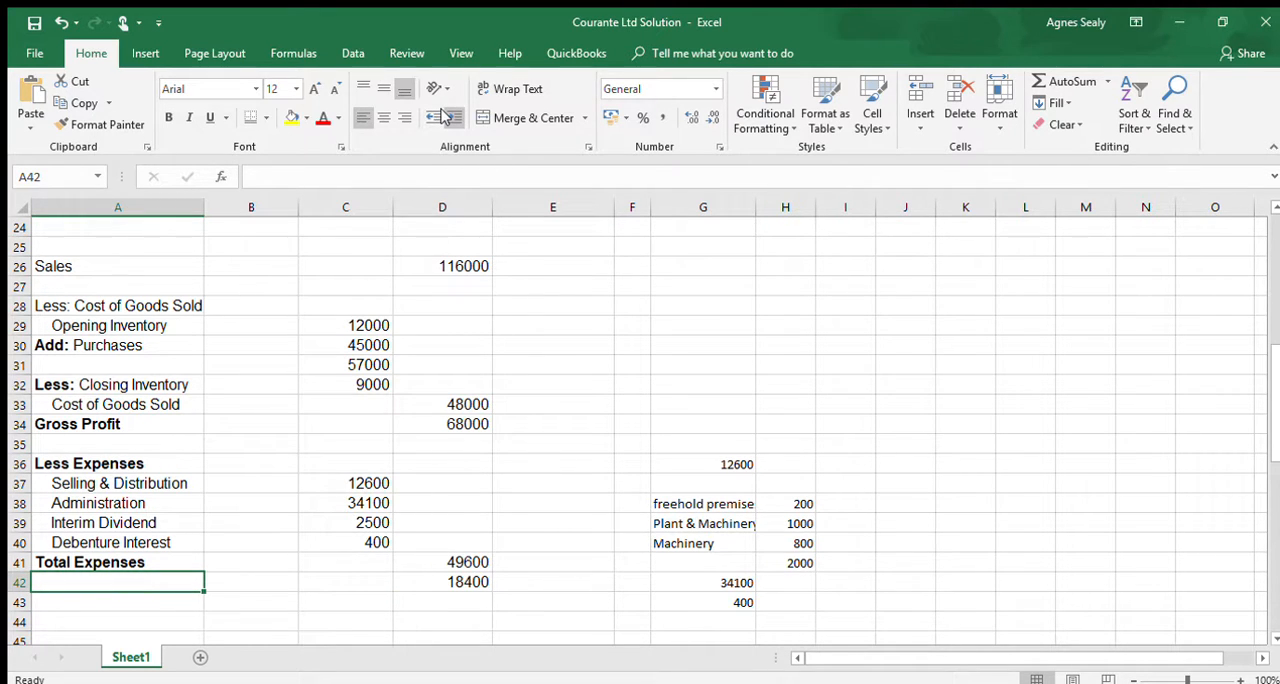
key(ctrl+b)
text(Ne)
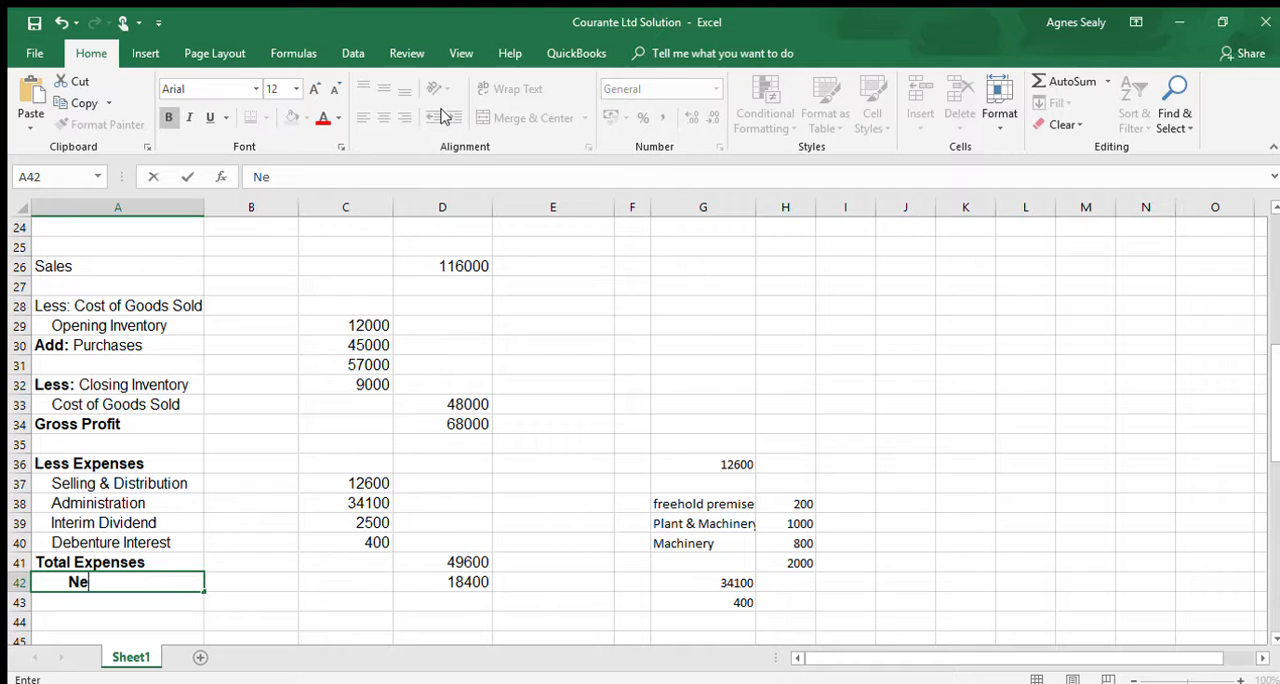
text(t Proi)
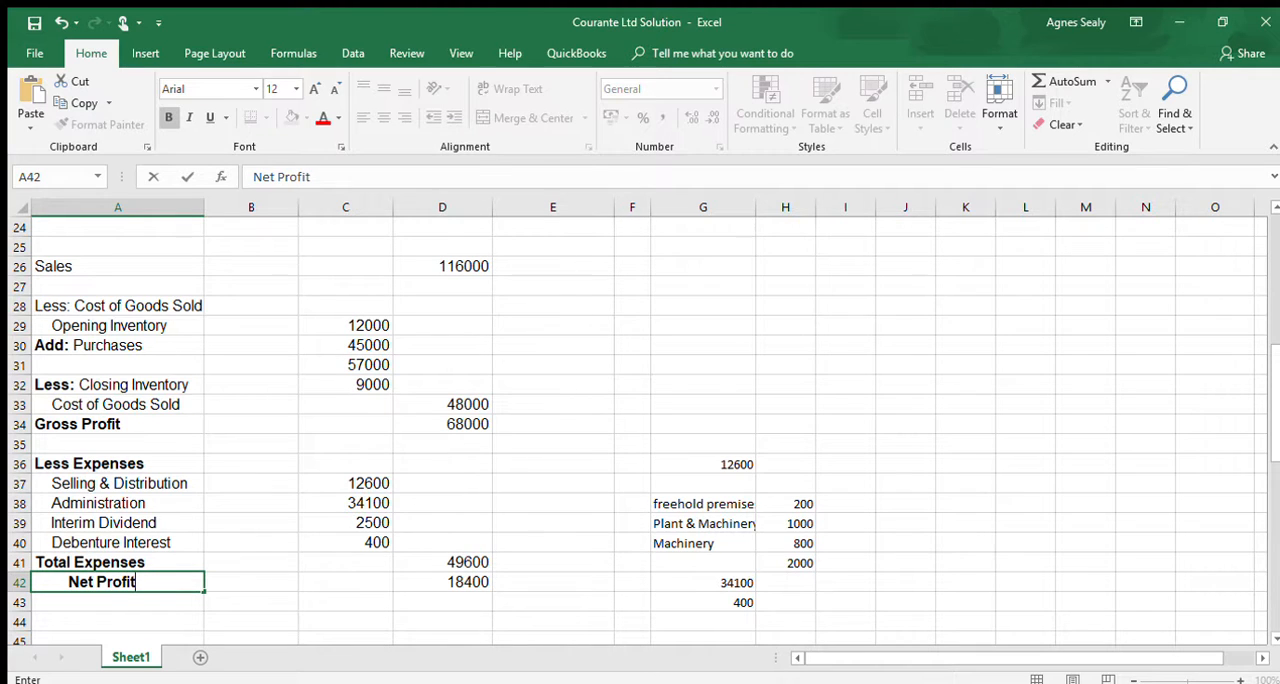
- Add a single bottom border under Total Expenses in D41 and a double bottom border under Net Profit in D42
click(476, 582)
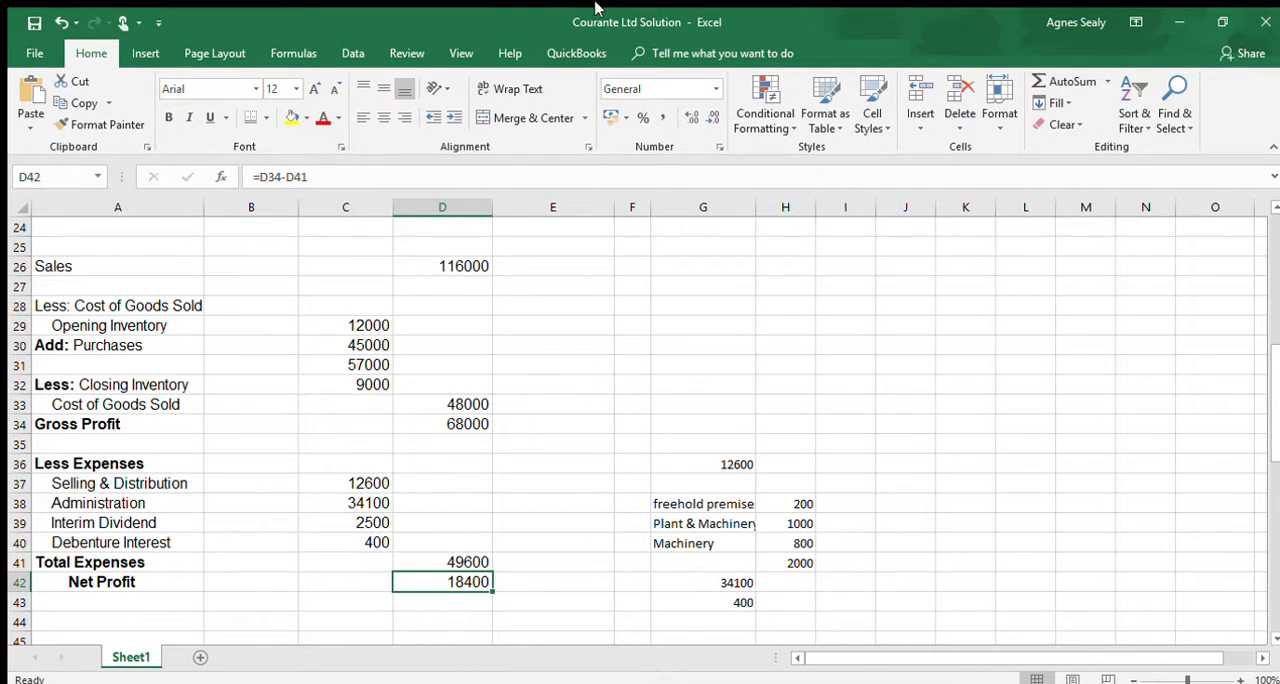
click(253, 120)
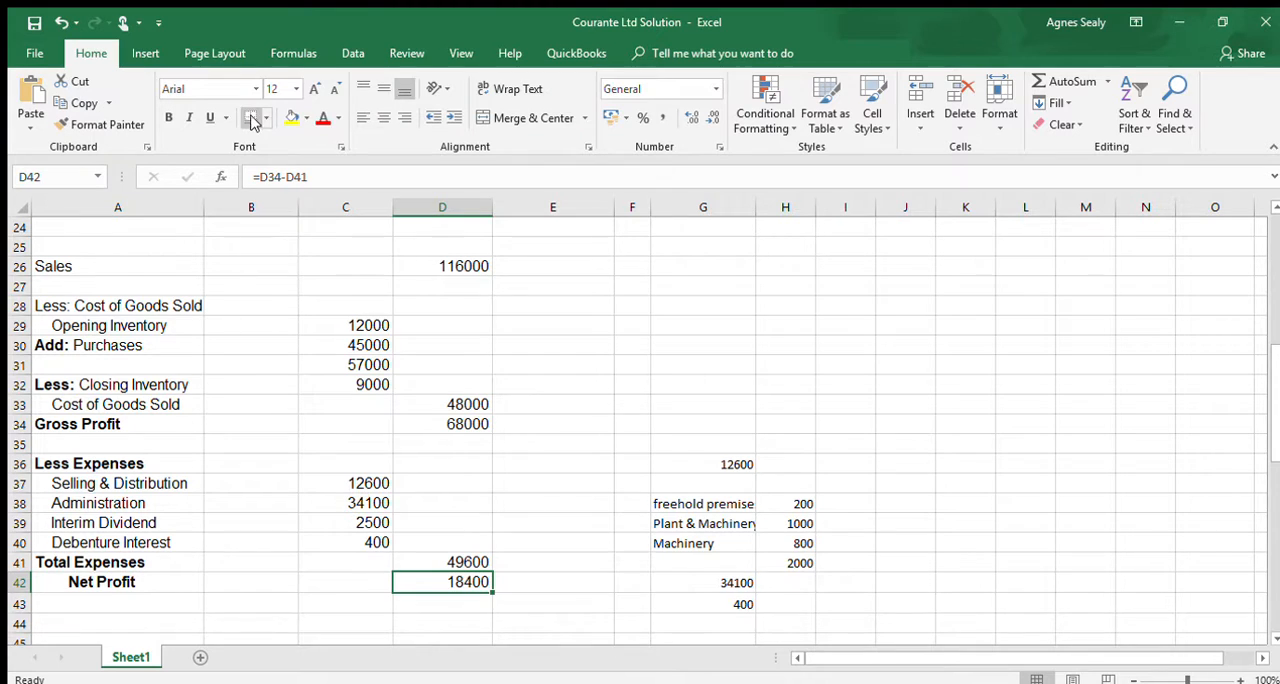
click(458, 568)
click(461, 582)
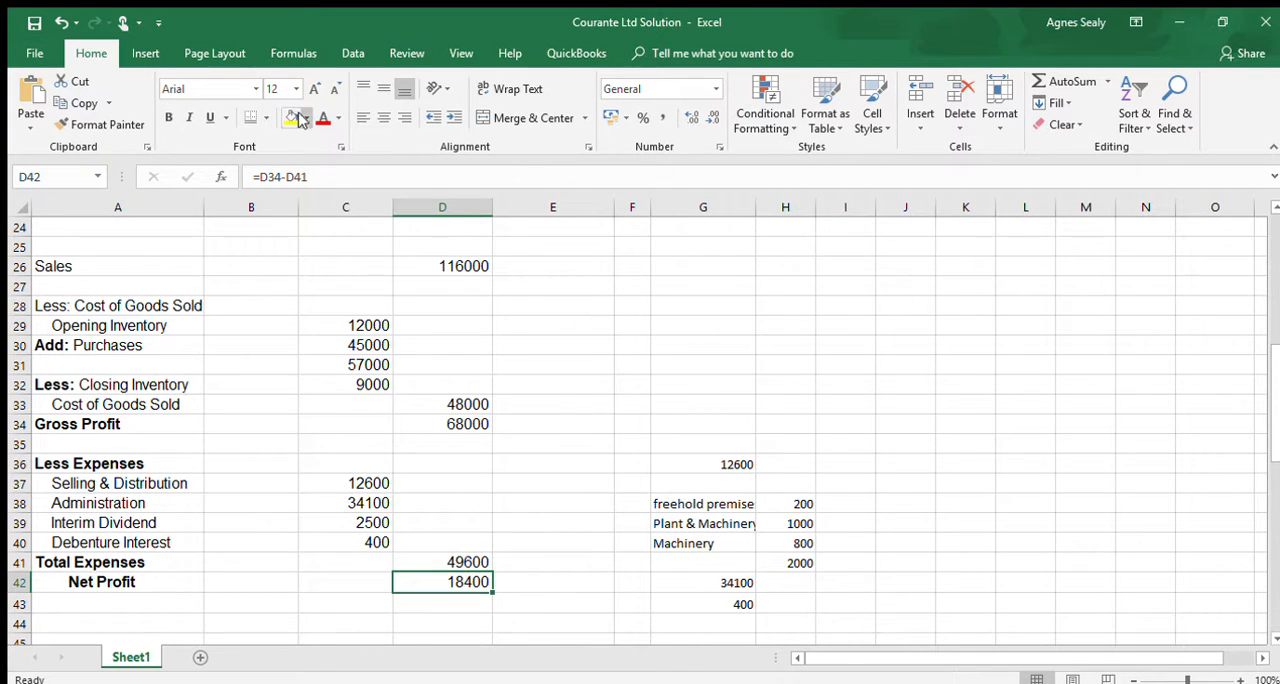
click(266, 118)
- Add single bottom borders under Debenture Interest in C40, Cost of Goods Sold in D33 and Closing Inventory in C32
click(374, 544)
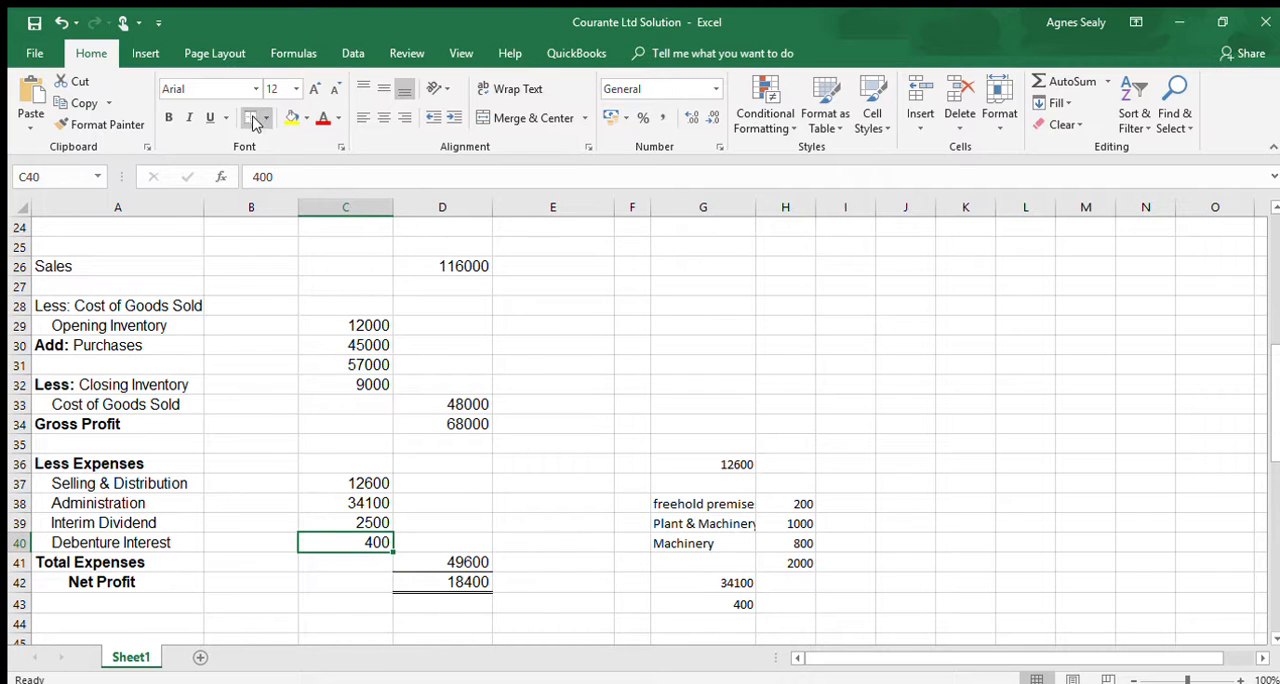
click(481, 442)
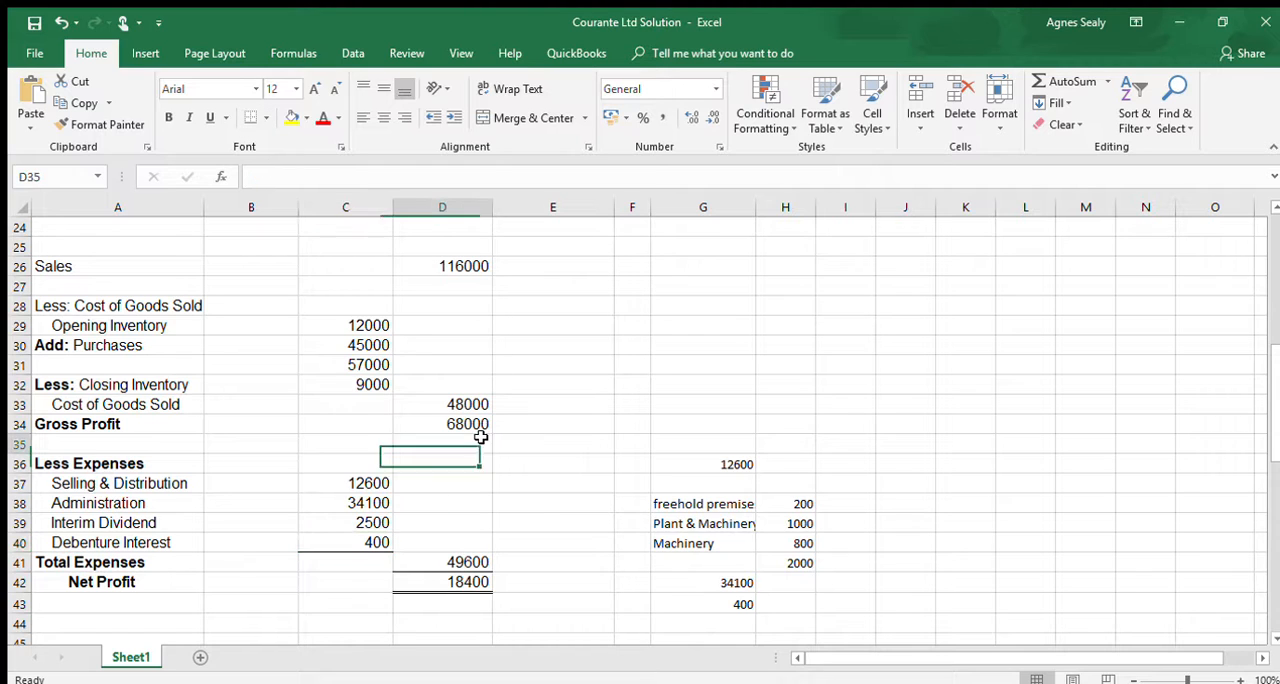
click(459, 424)
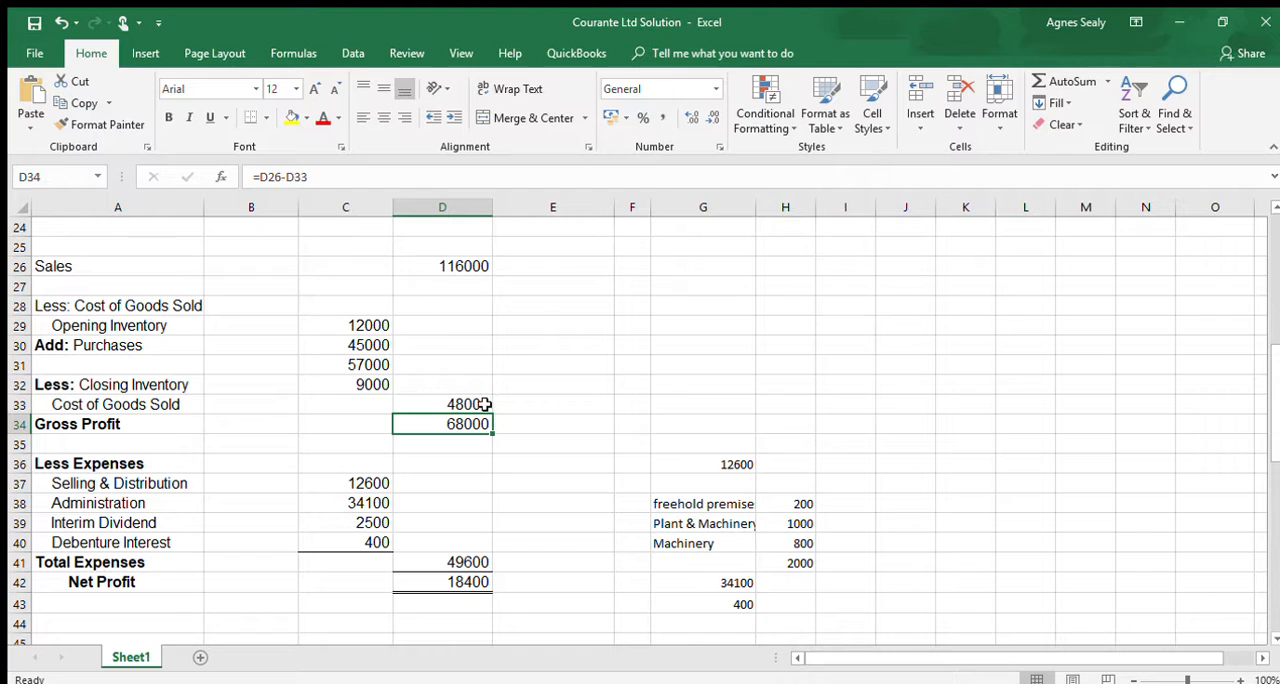
click(420, 400)
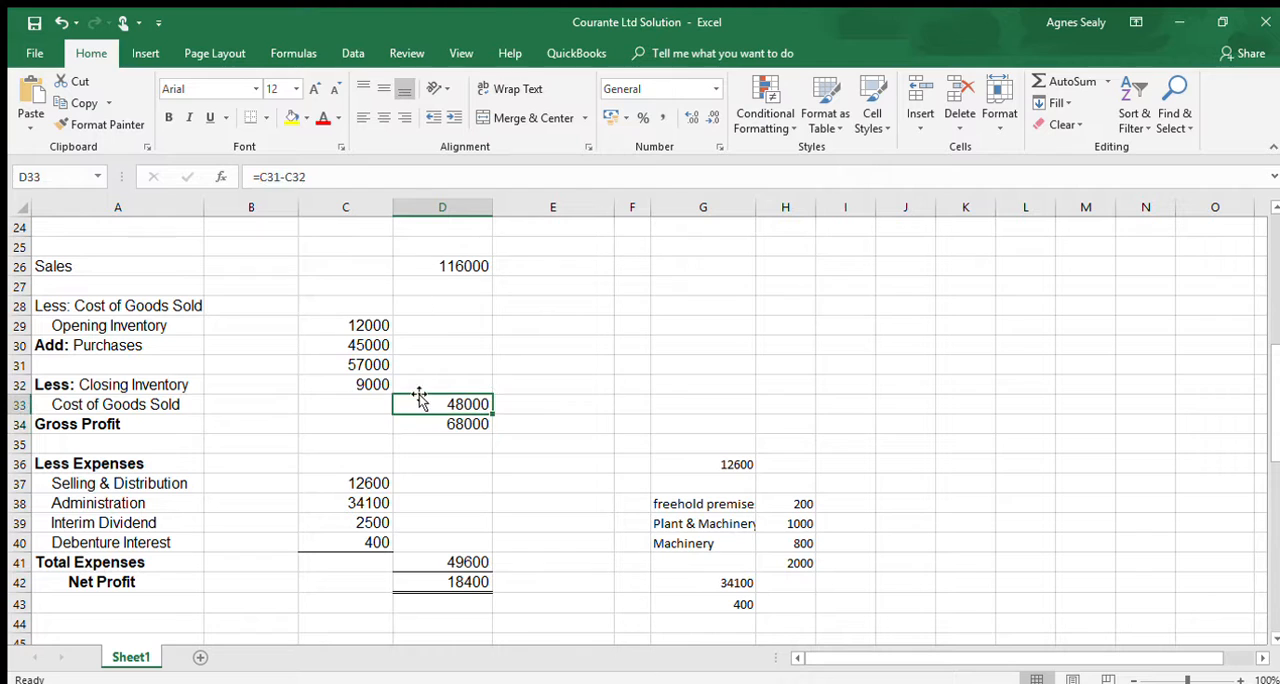
click(252, 122)
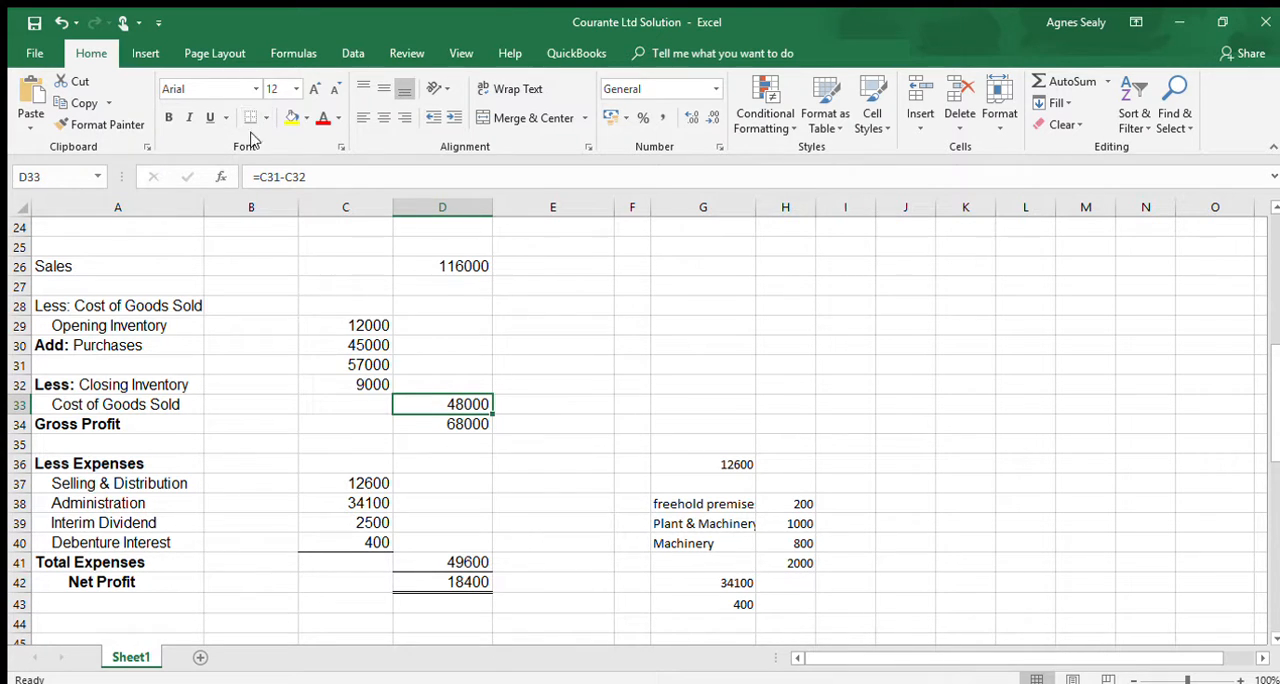
click(366, 392)
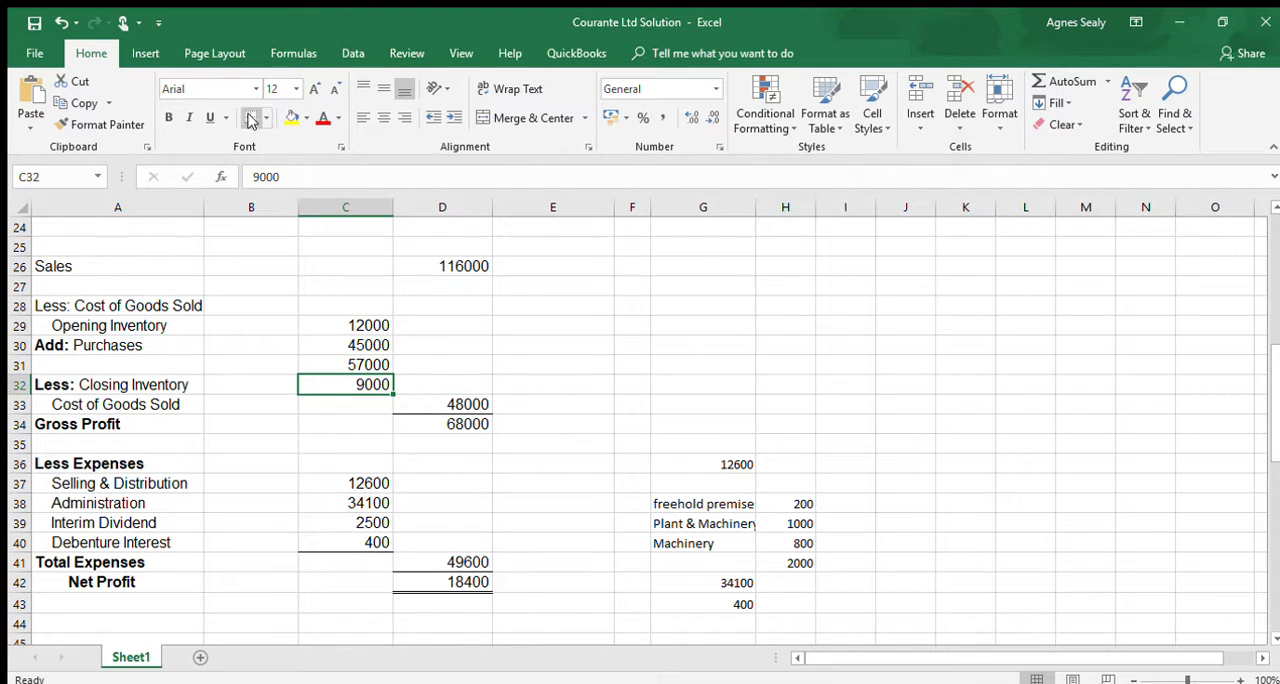
drag(346, 483, 346, 463)
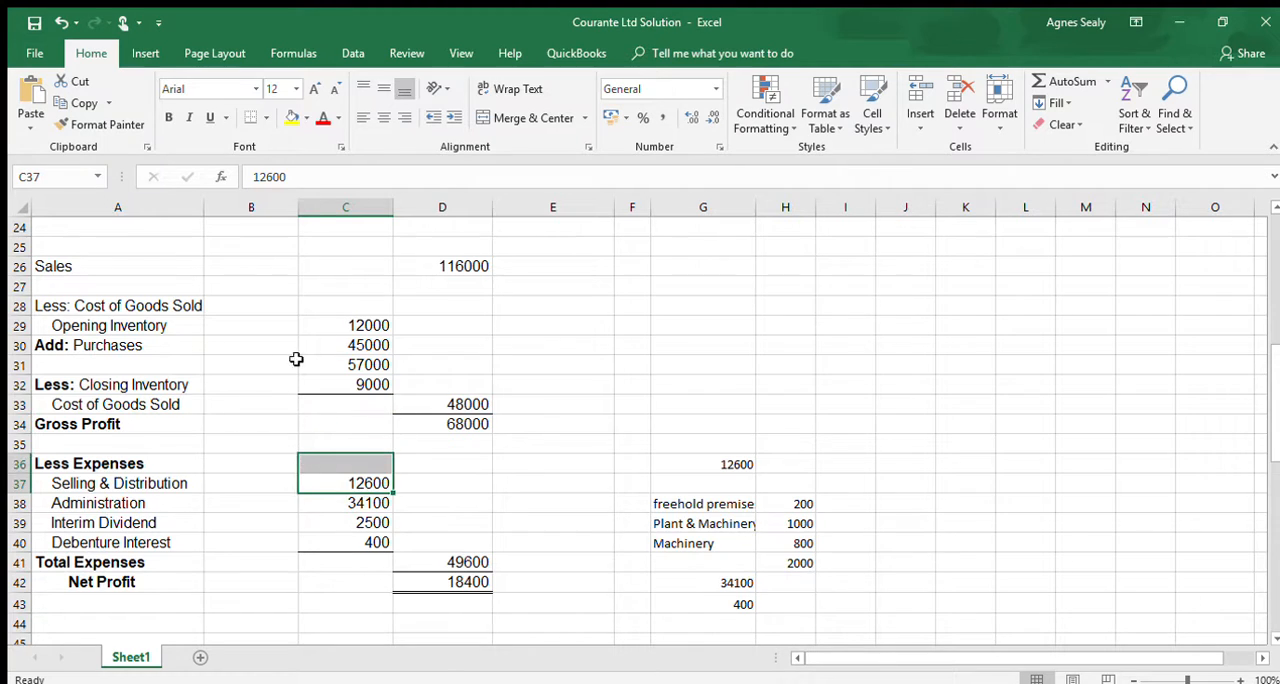
scroll(297, 355, up, 1)
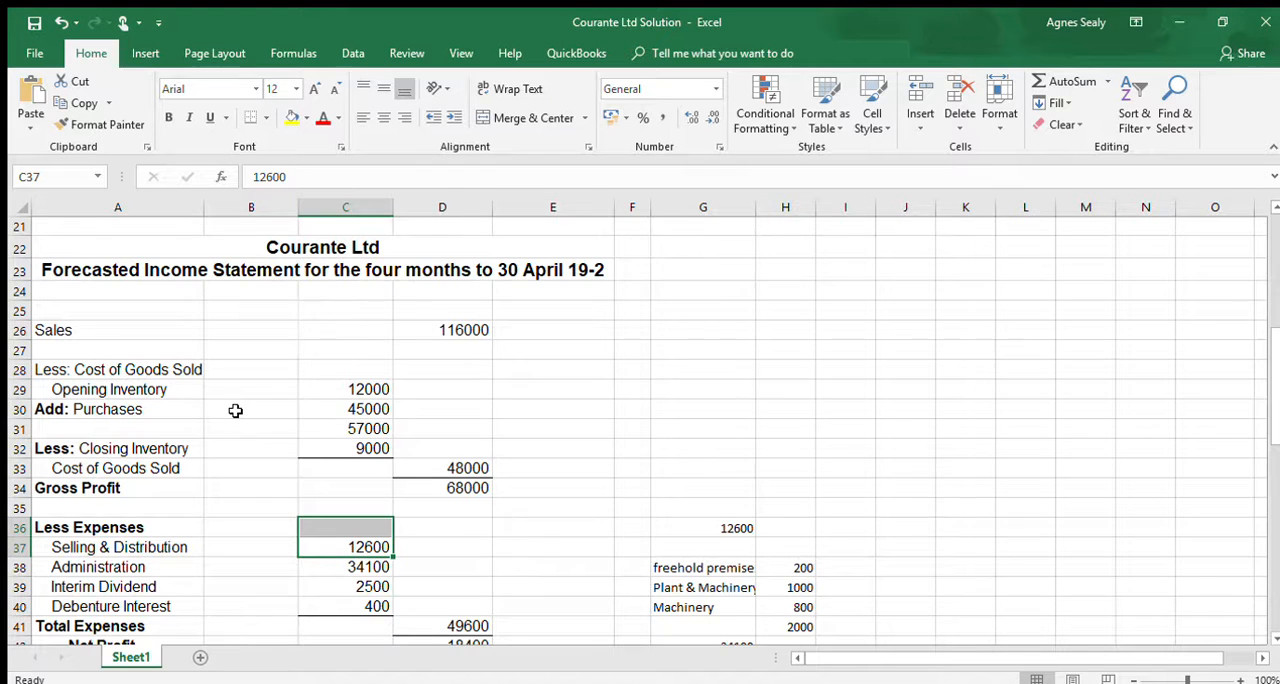
scroll(236, 406, down, 2)
scroll(229, 414, up, 2)
scroll(280, 450, down, 1)
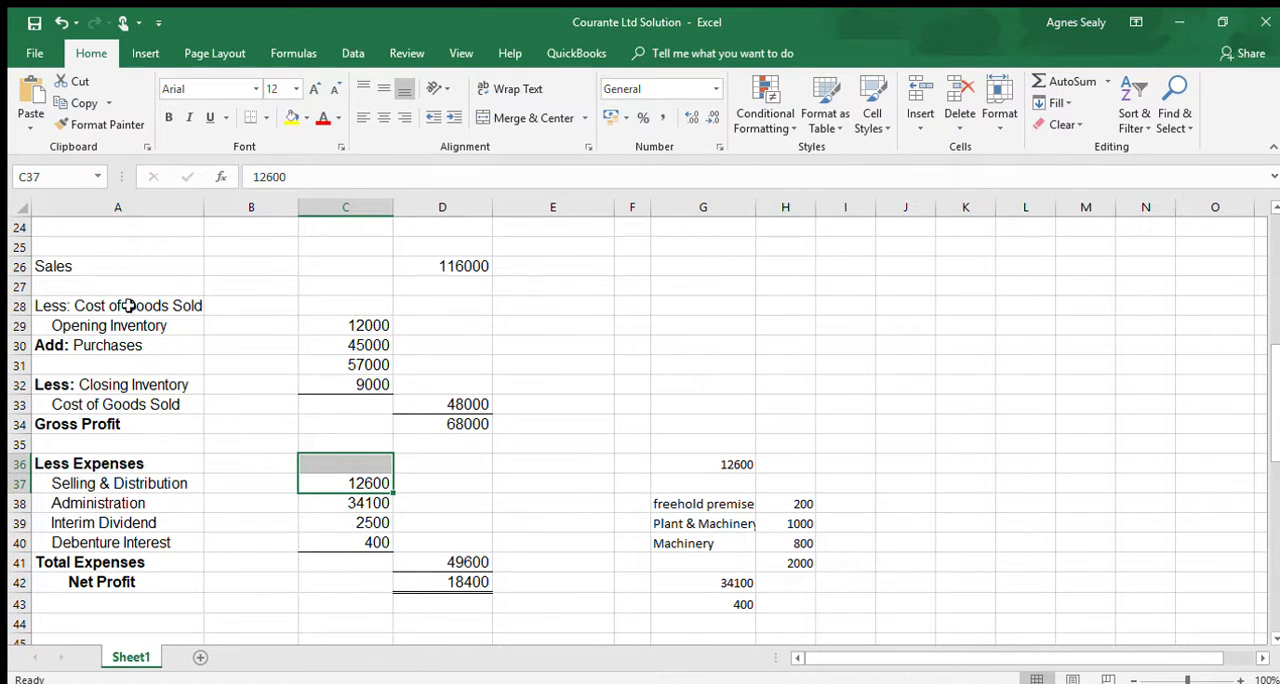